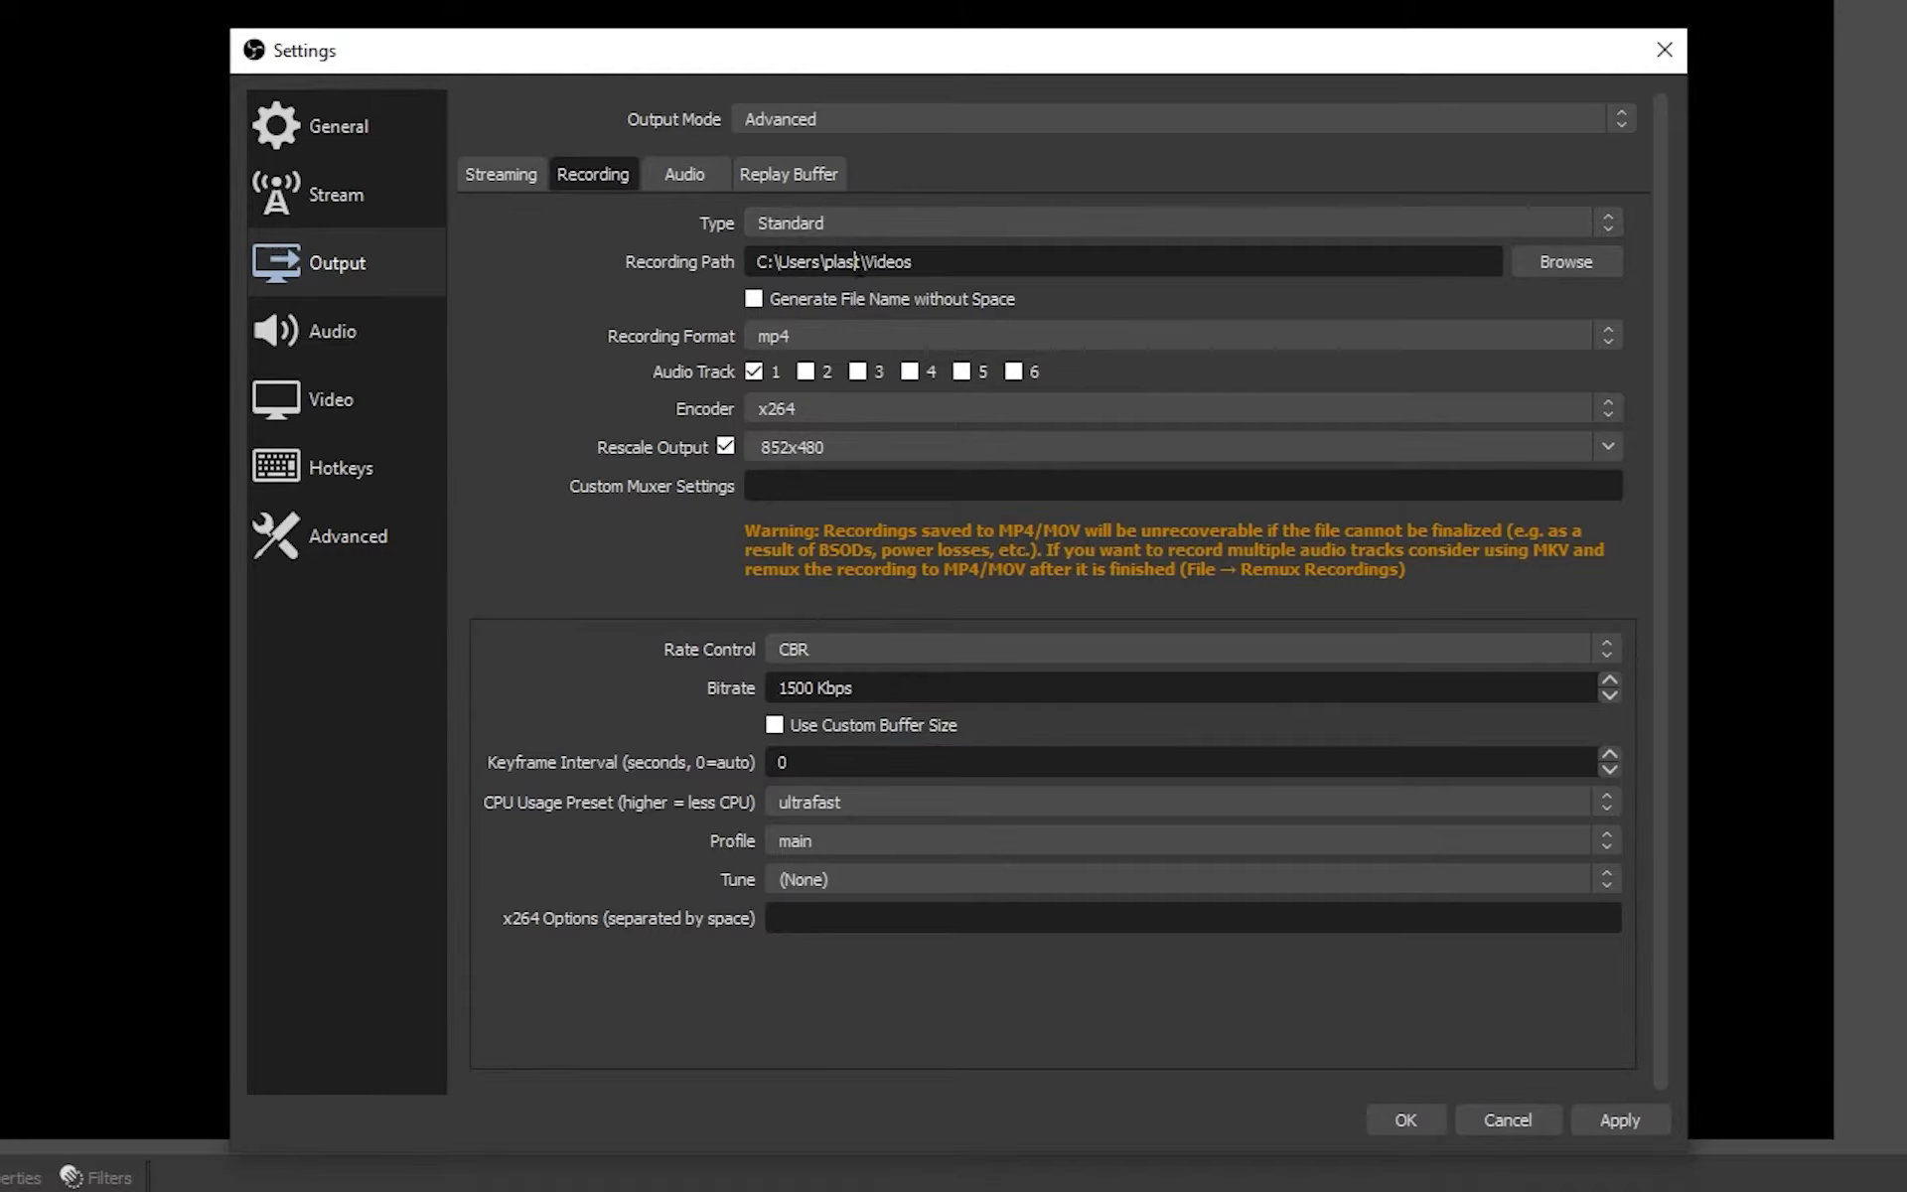
Step: Choose mp4 as the recording format and x264 as the recording encoder
{"action": "left_click_drag", "start_coordinate": [910, 261], "coordinate": [728, 270]}
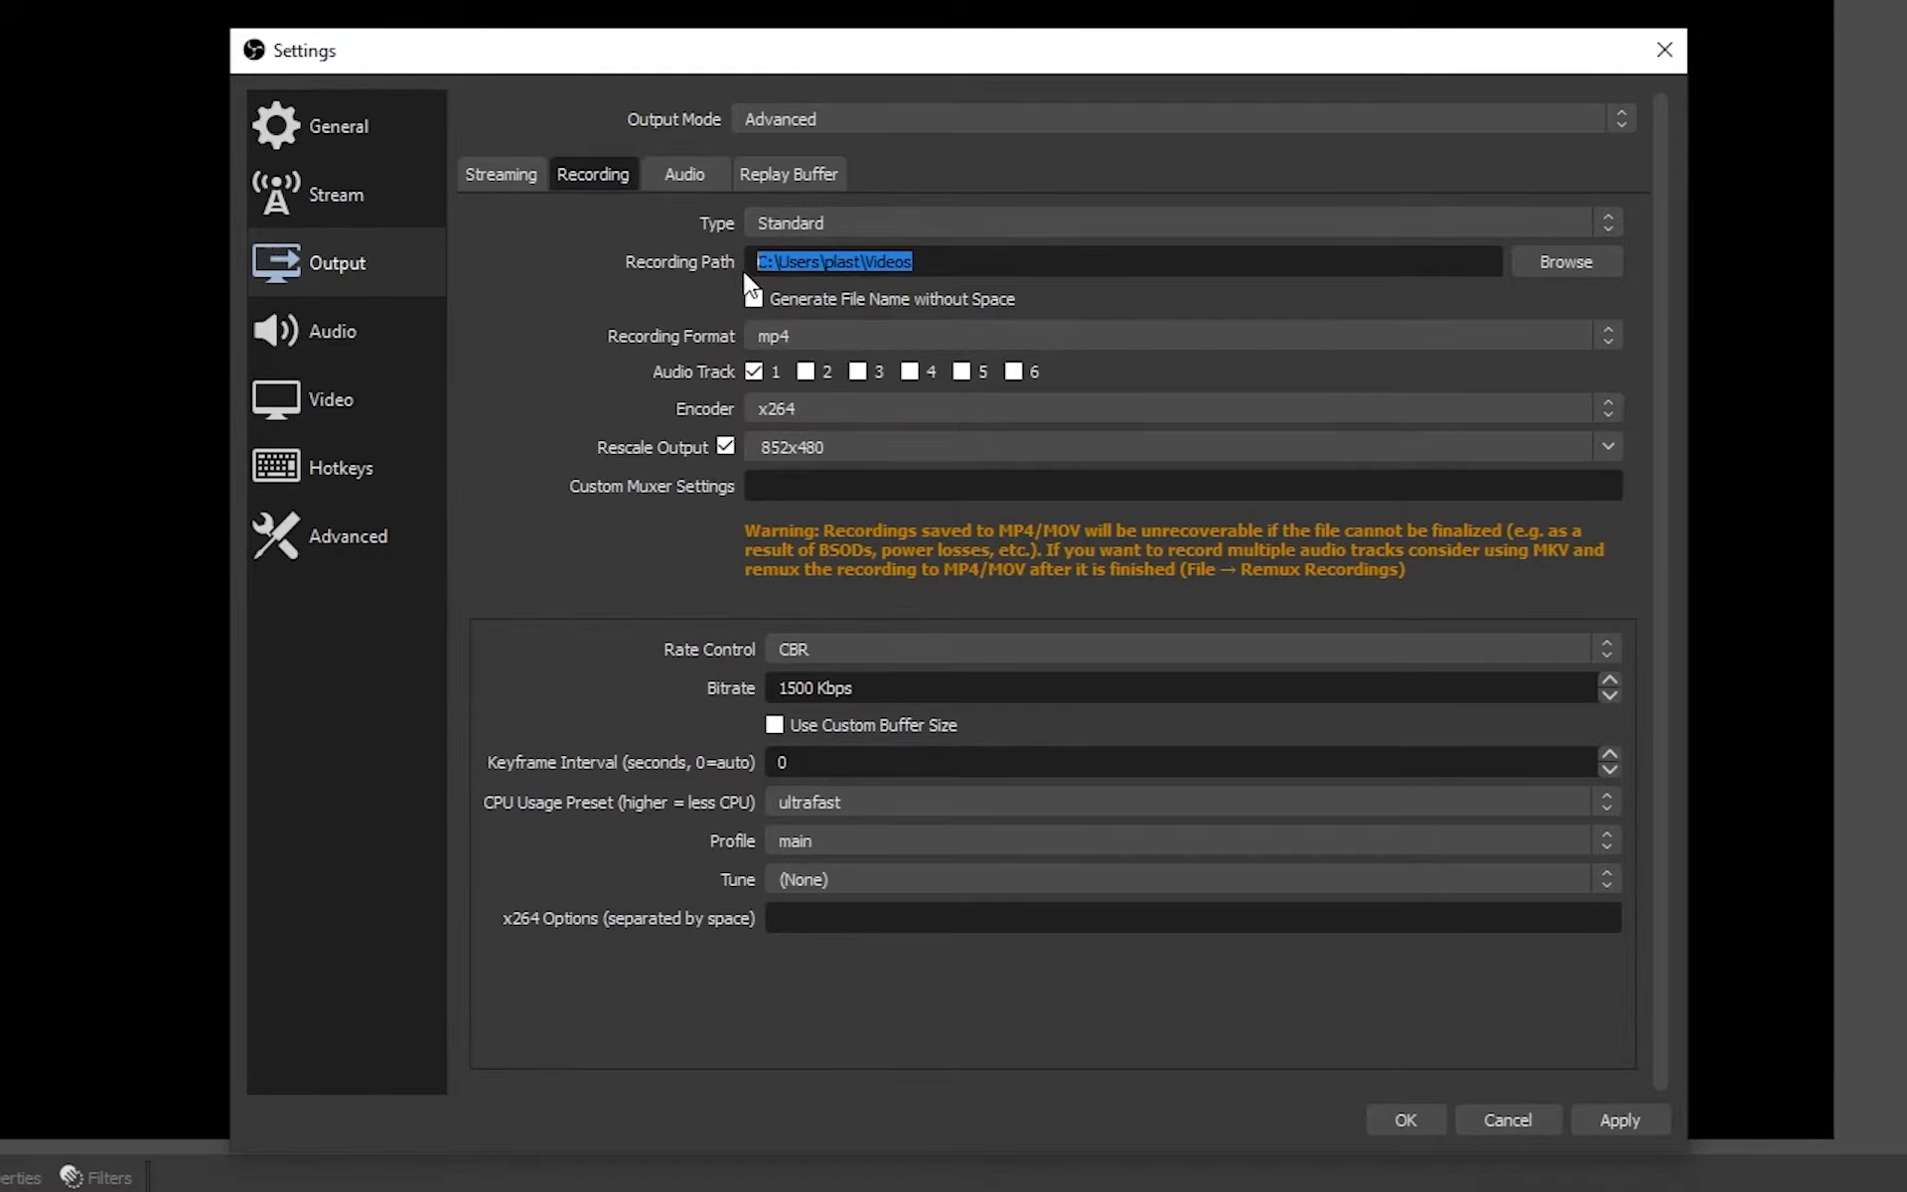
{"action": "left_click", "coordinate": [832, 336]}
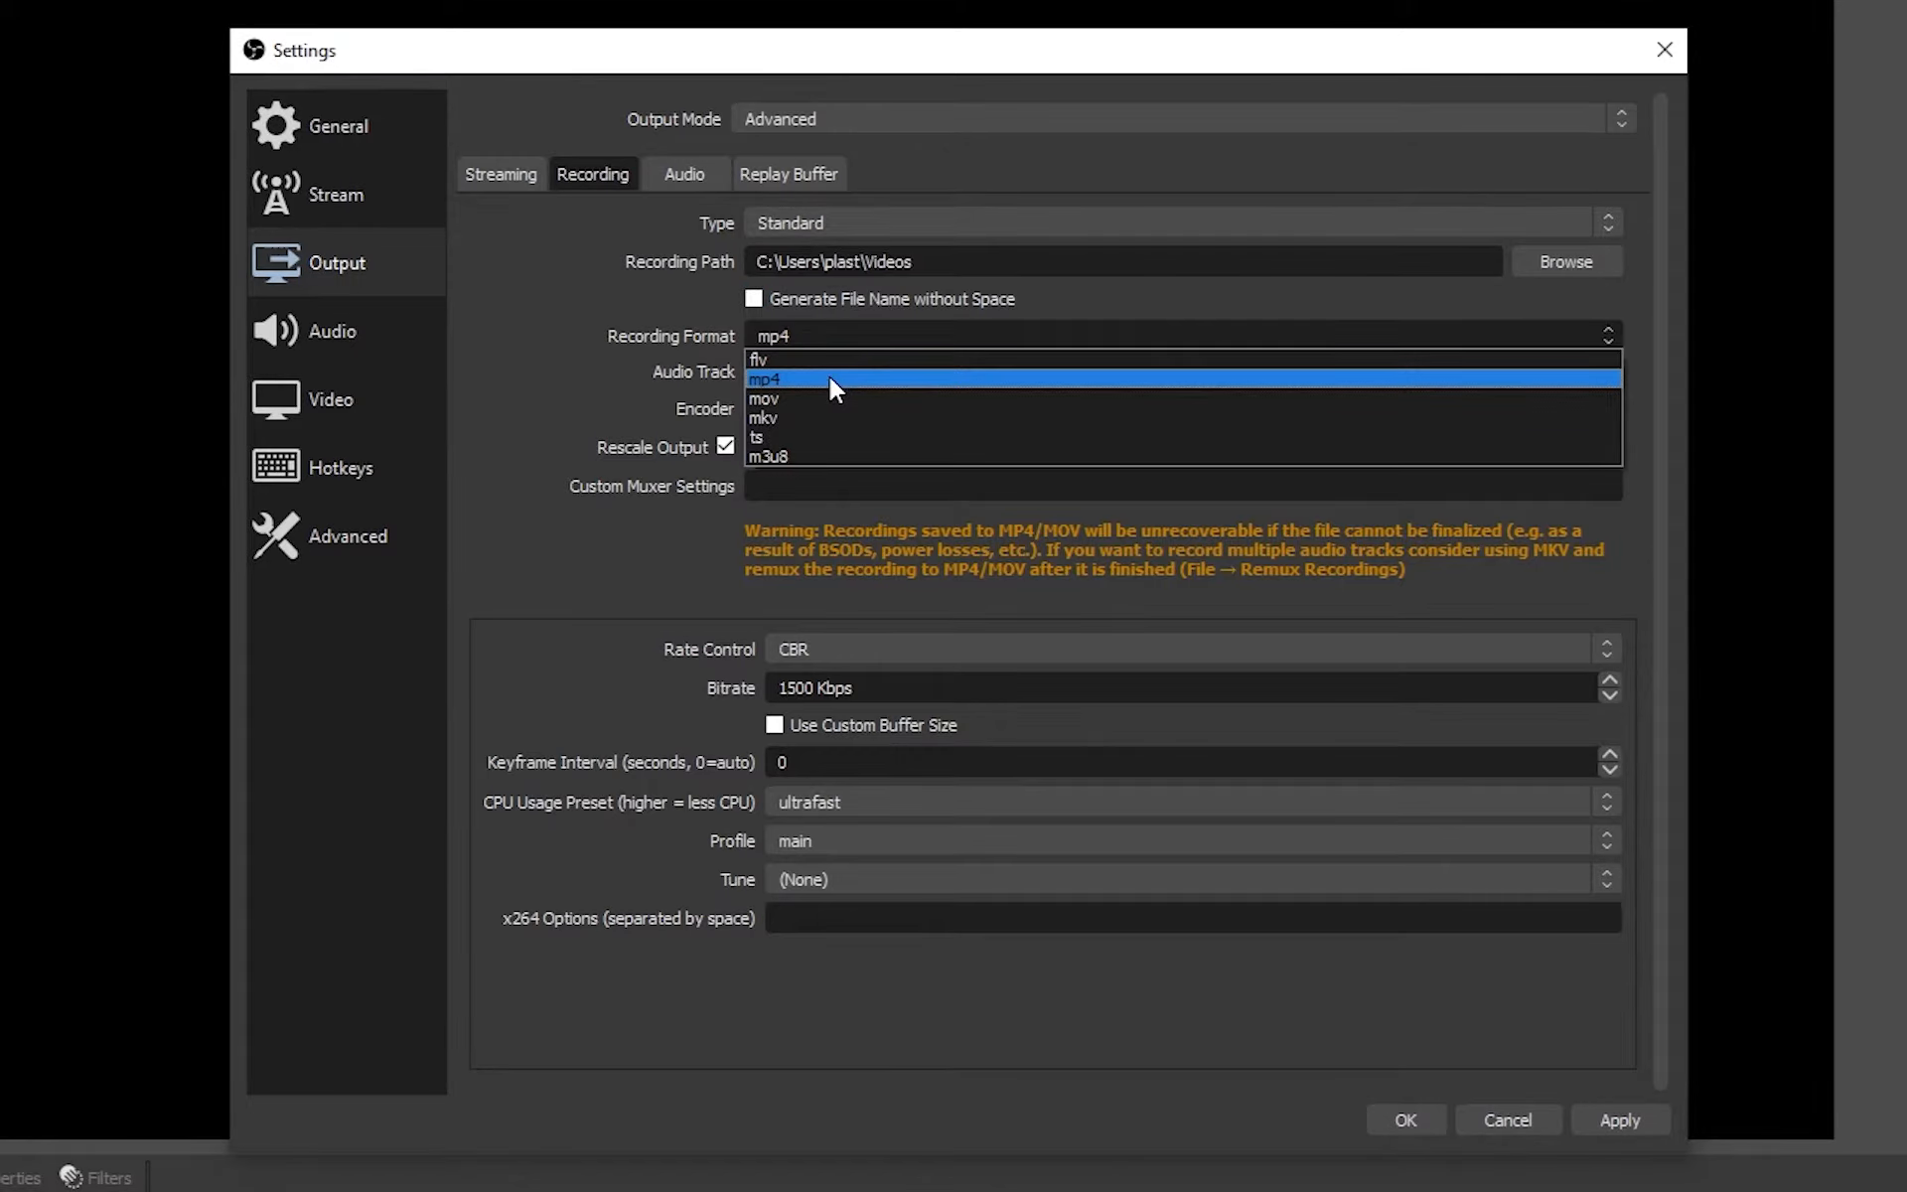
{"action": "left_click", "coordinate": [832, 378]}
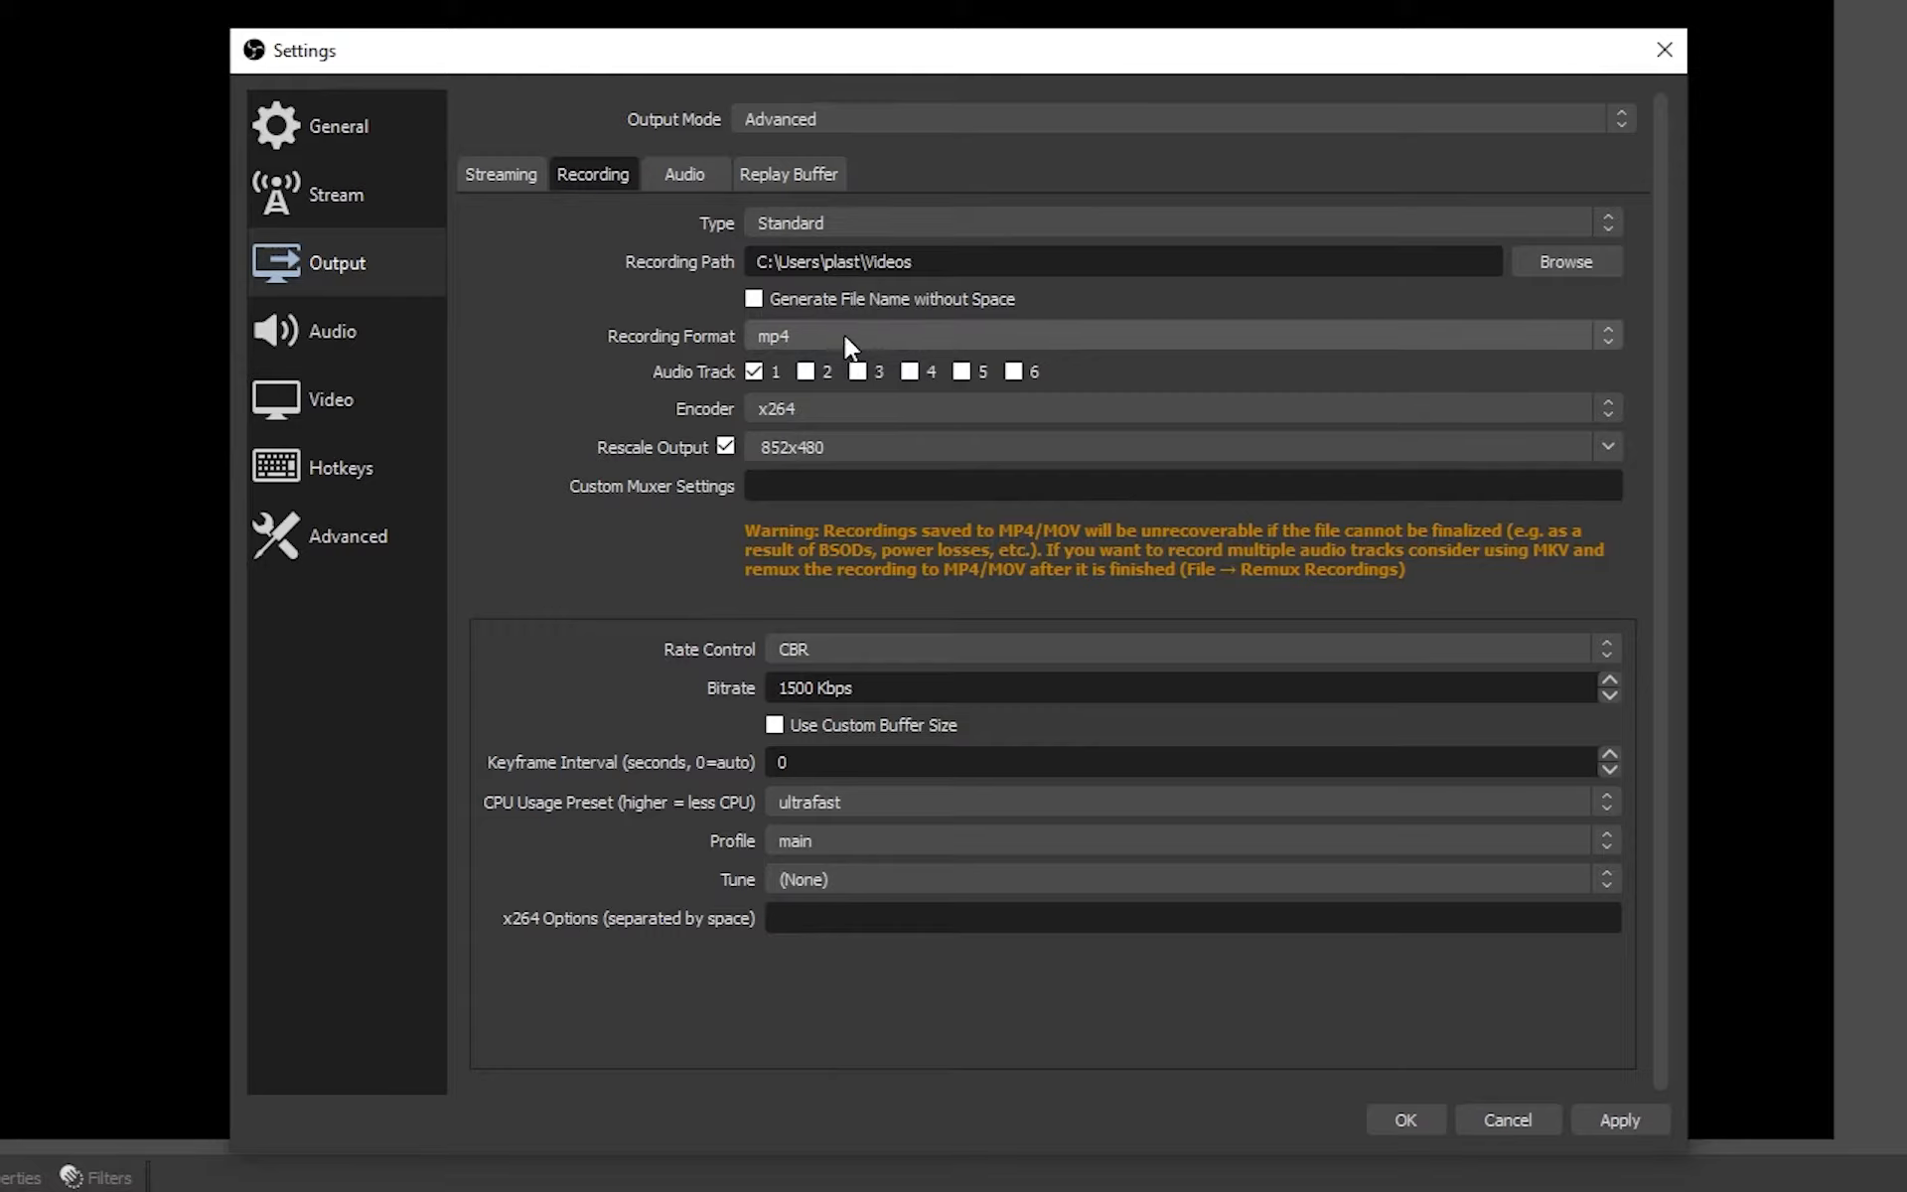
{"action": "left_click", "coordinate": [828, 341]}
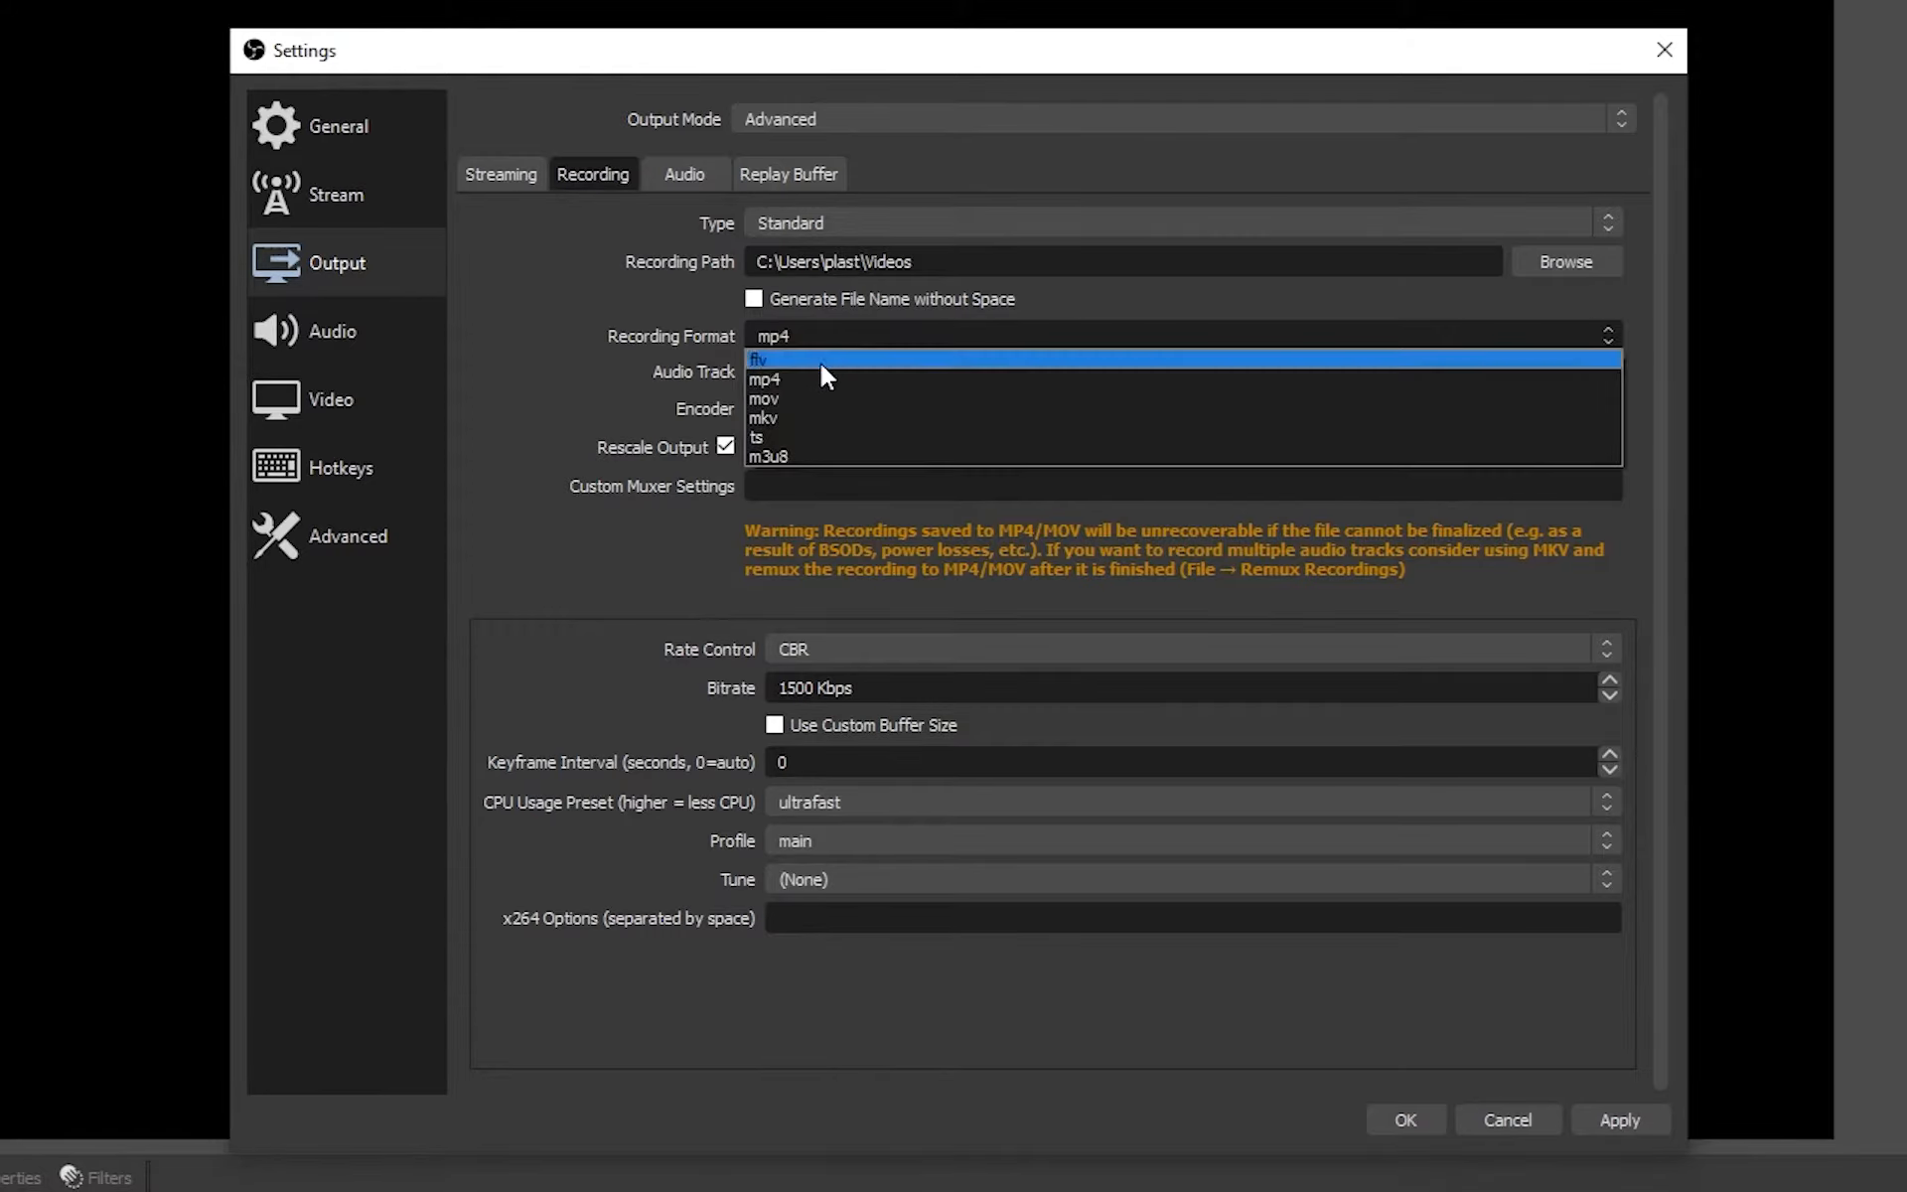
{"action": "left_click", "coordinate": [834, 418]}
{"action": "left_click", "coordinate": [833, 339]}
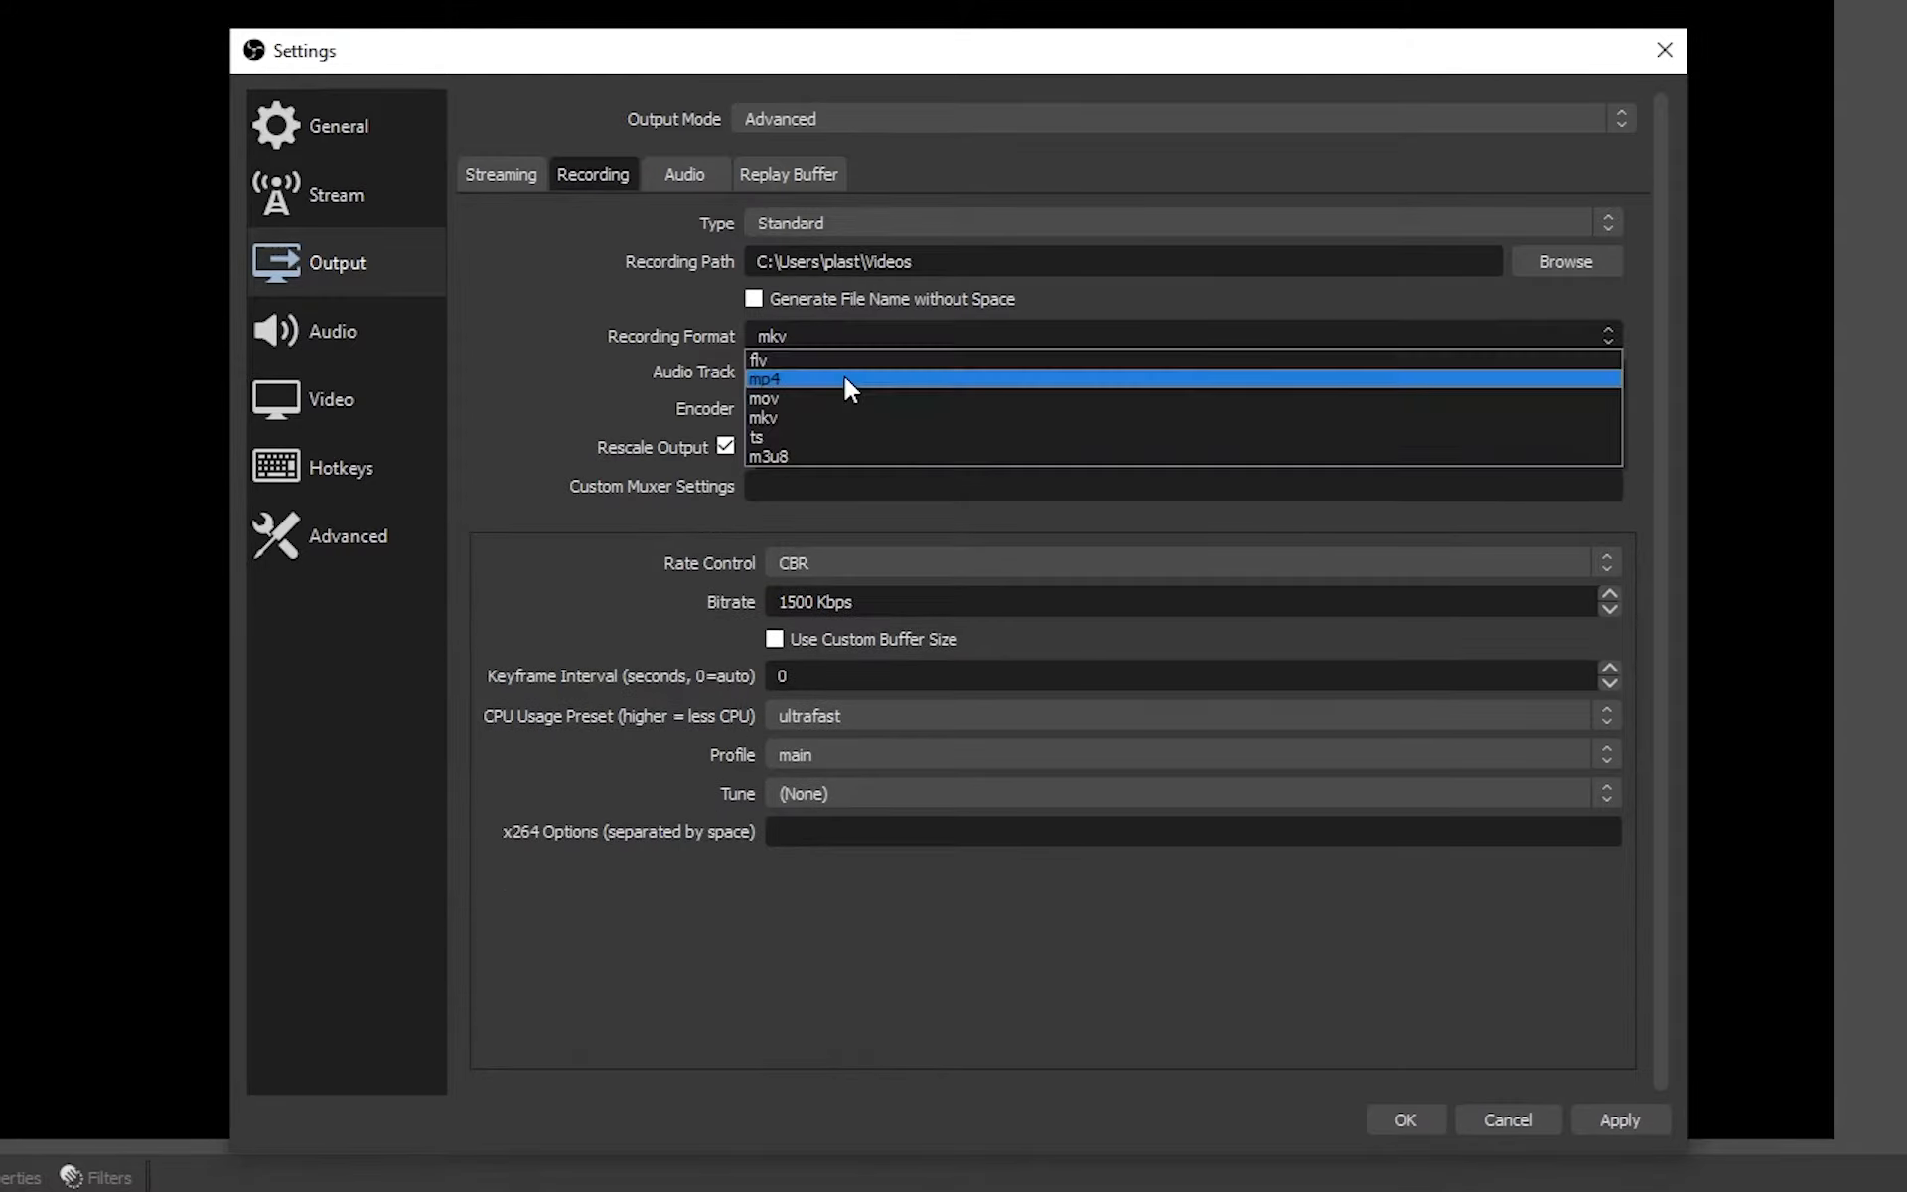
{"action": "left_click", "coordinate": [846, 380]}
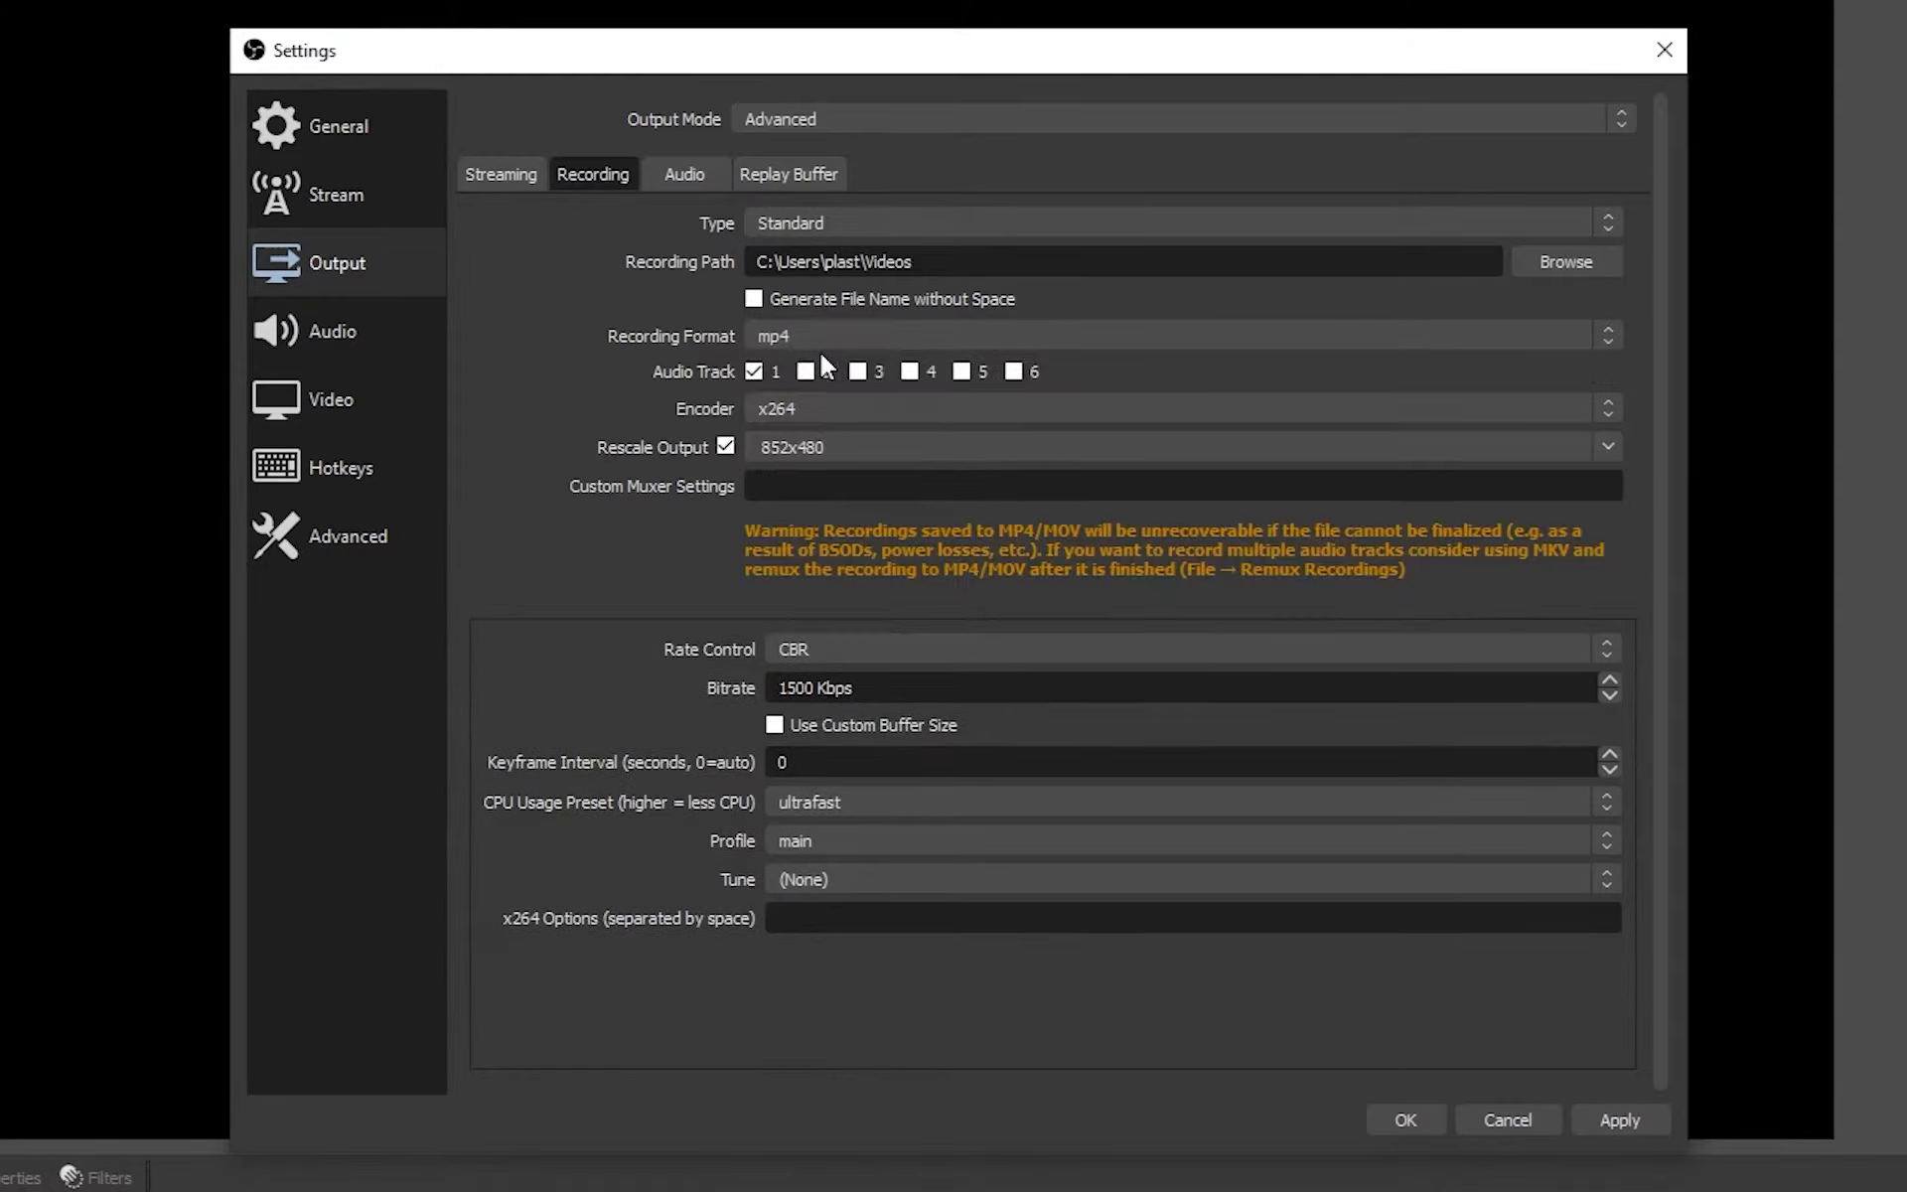
{"action": "left_click", "coordinate": [807, 415]}
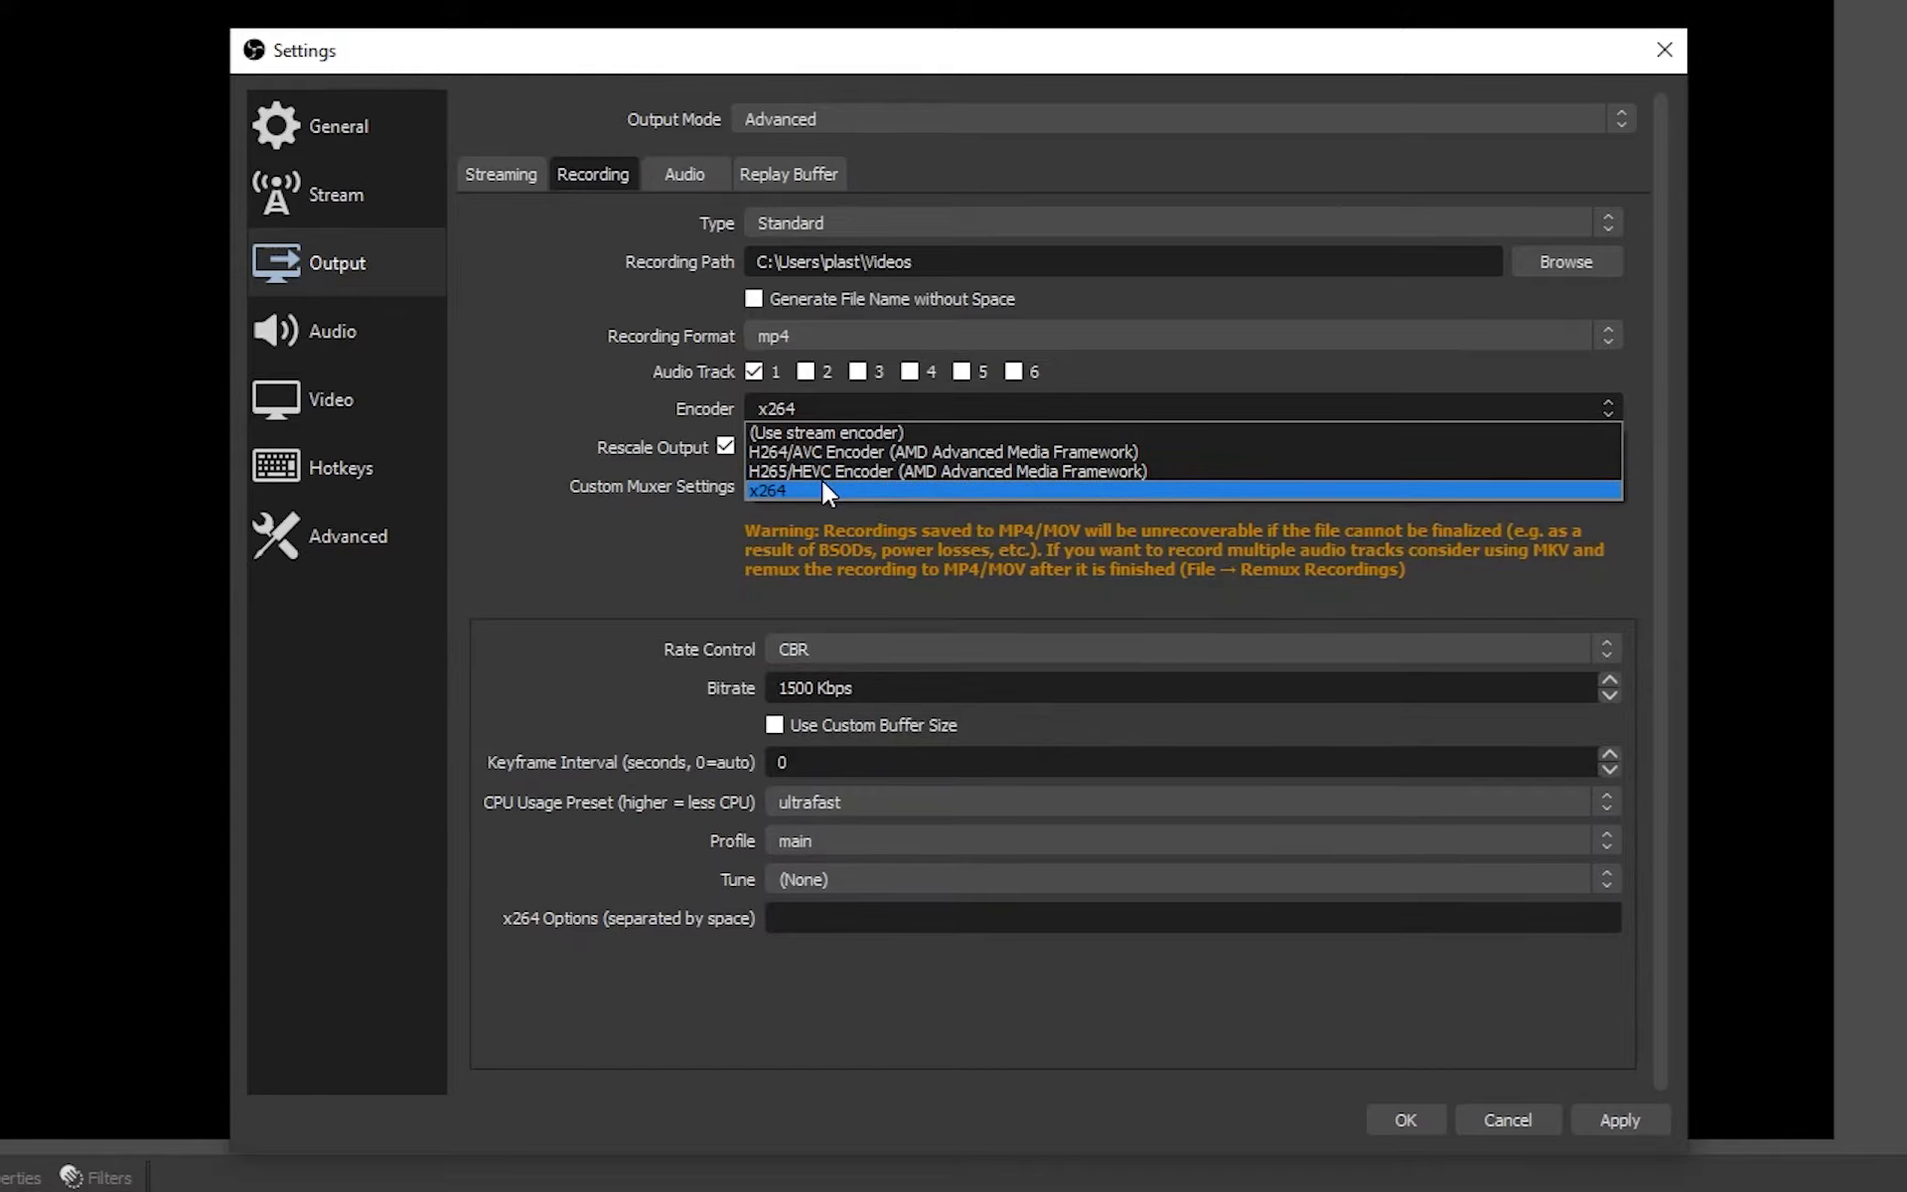
{"action": "left_click", "coordinate": [822, 490]}
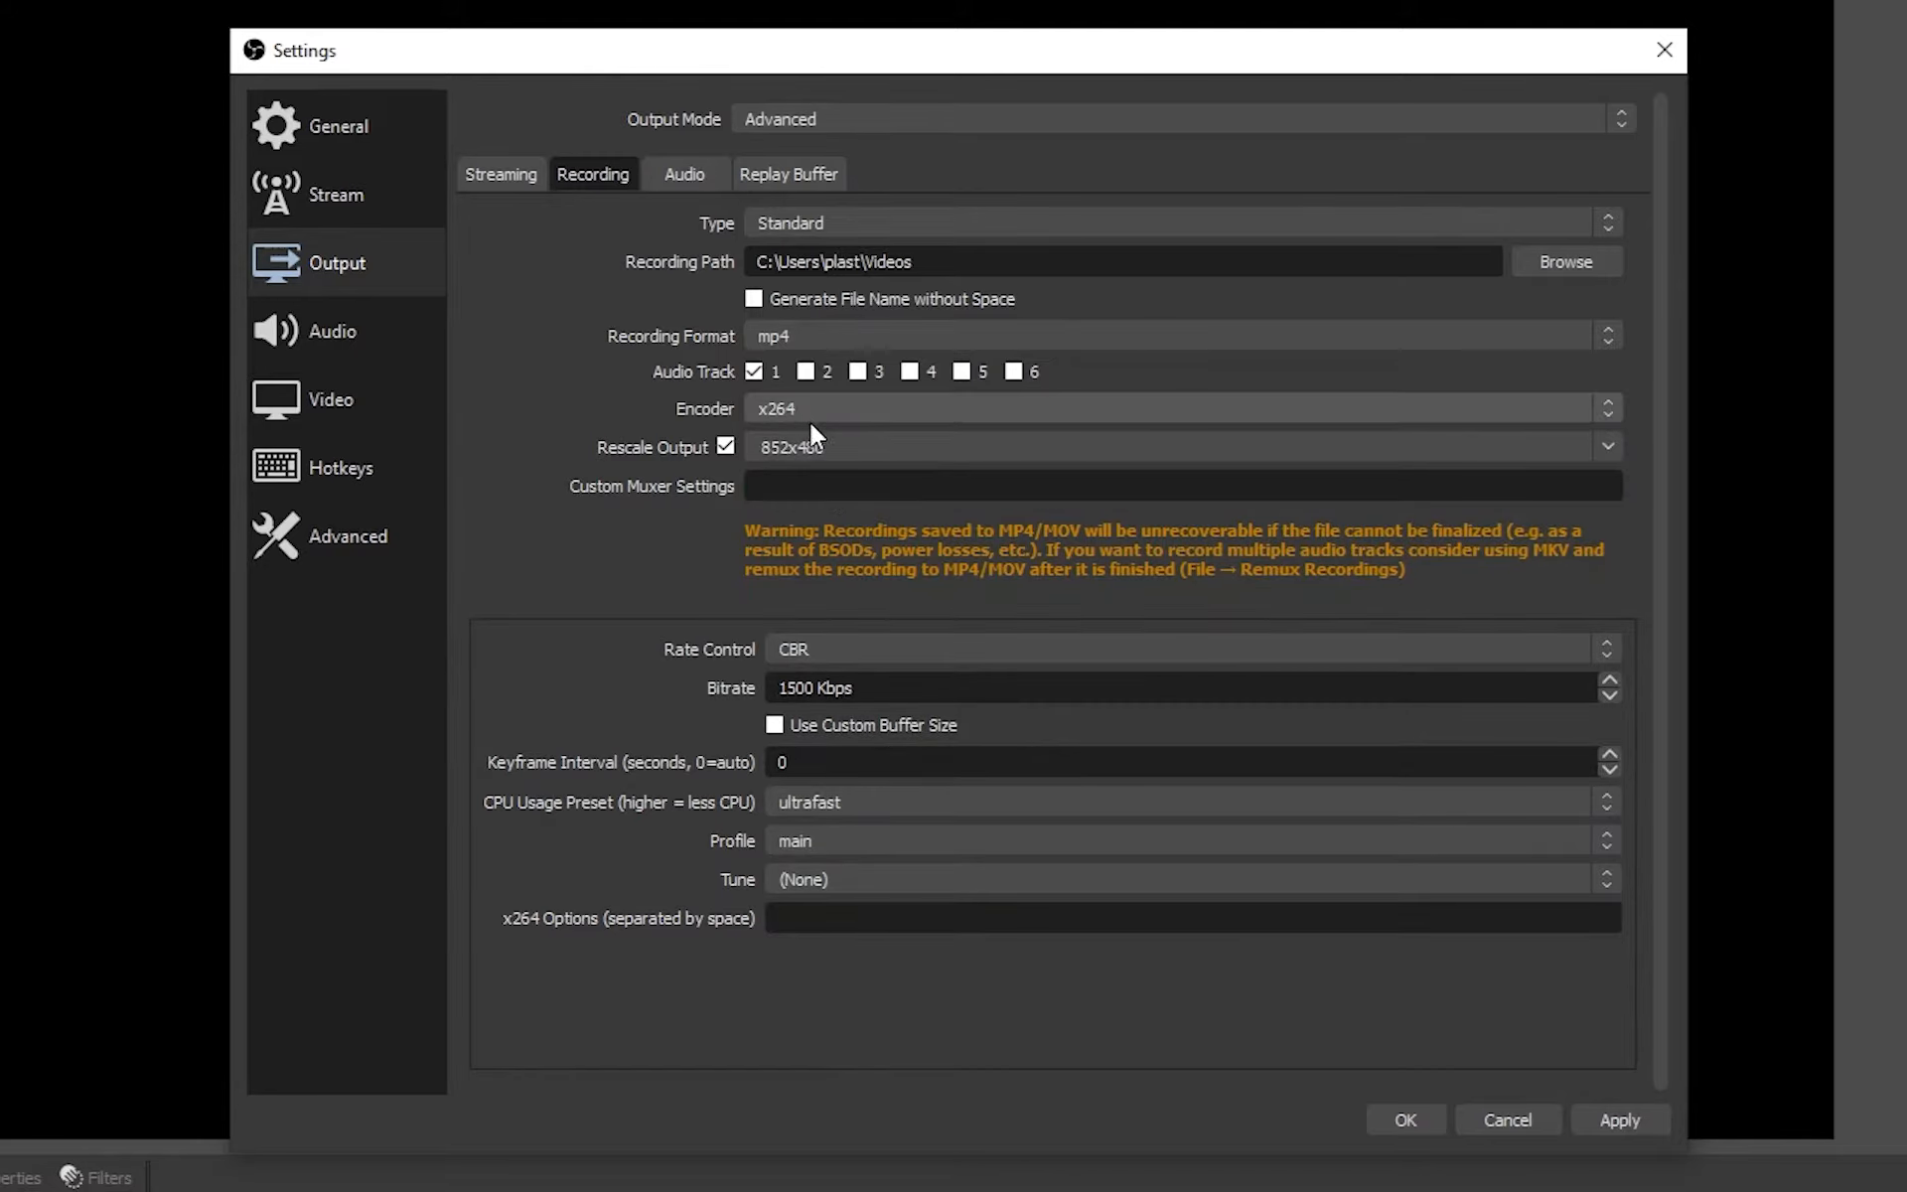
Step: Set the rescaled output resolution for recordings to 640x480
{"action": "left_click", "coordinate": [832, 440]}
{"action": "key", "text": "ctrl+a"}
{"action": "type", "text": "640x480"}
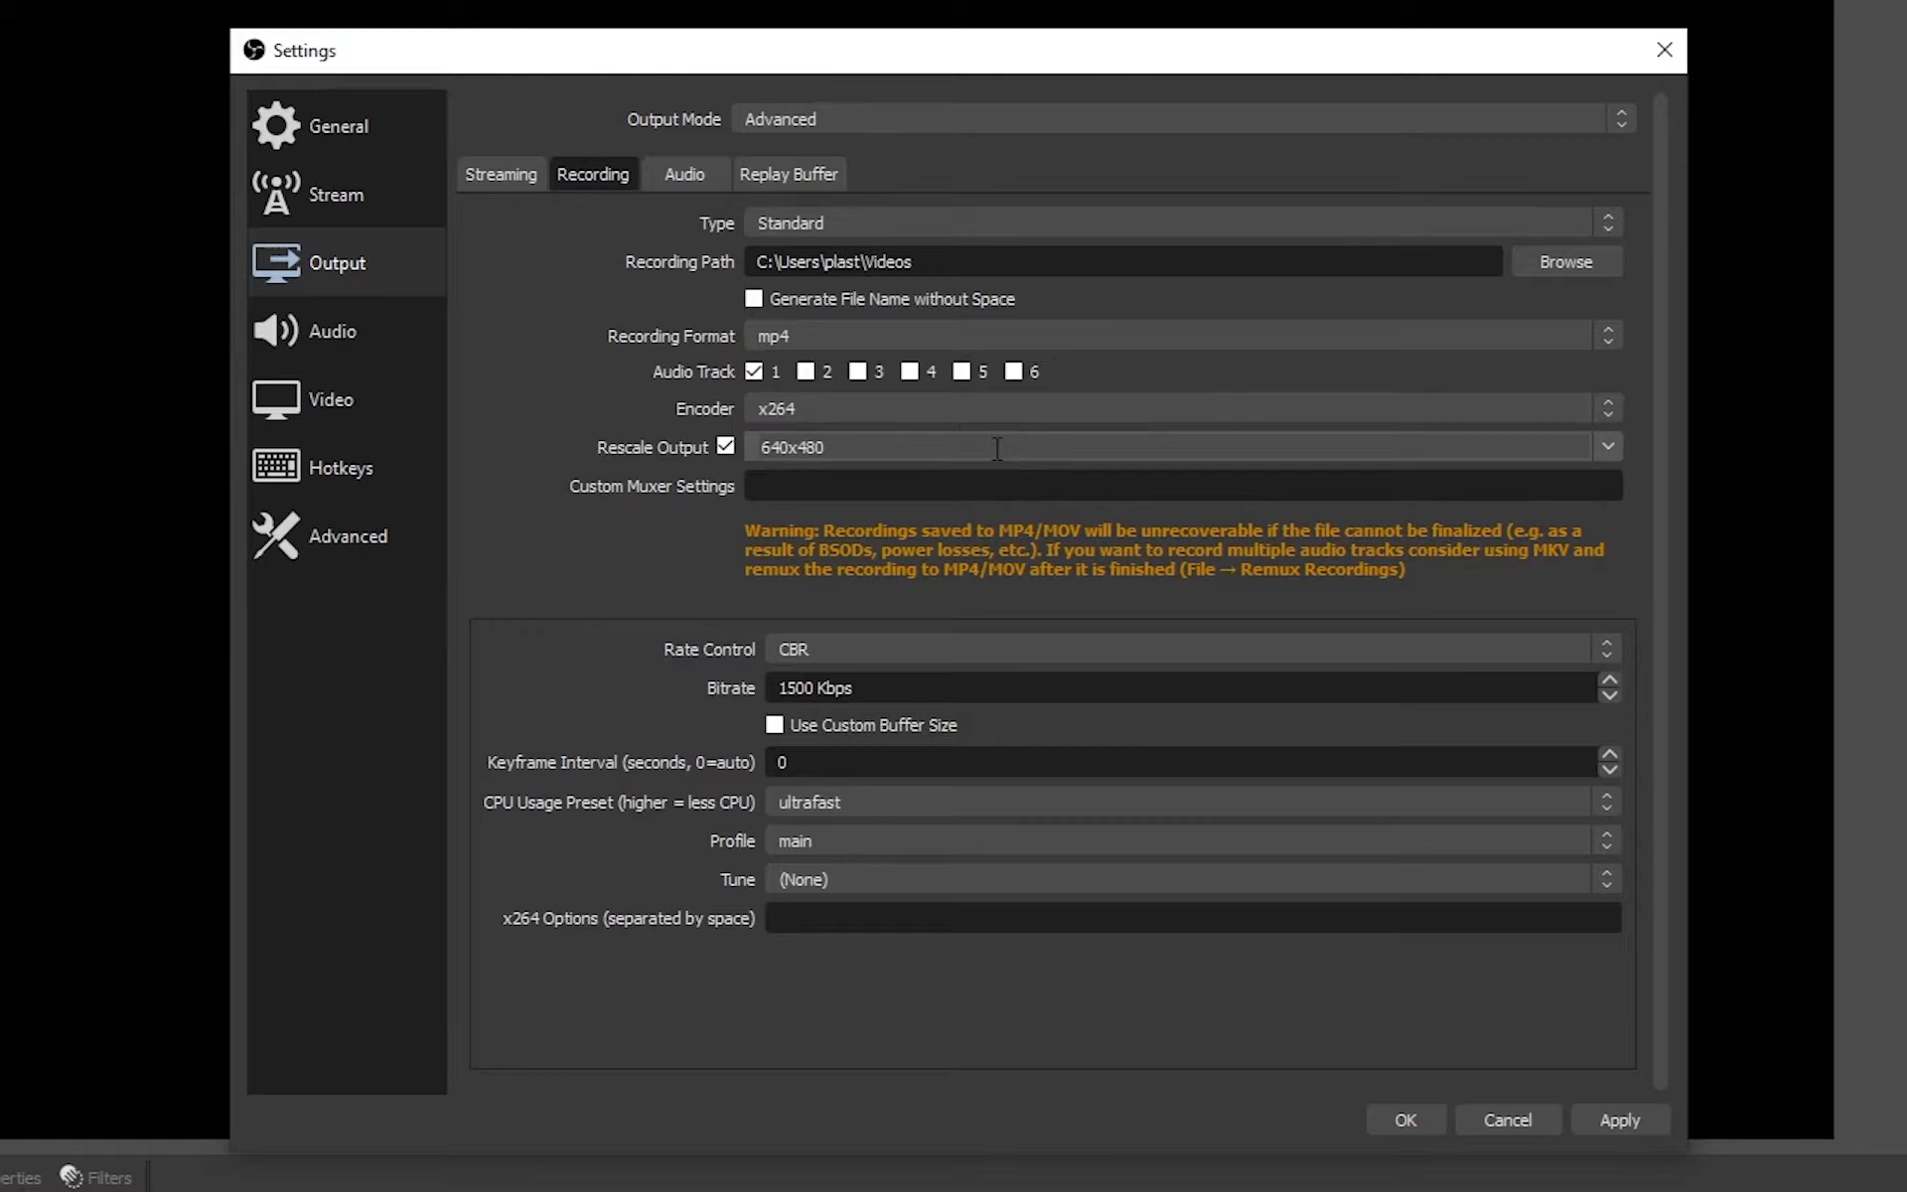
{"action": "left_click_drag", "start_coordinate": [874, 450], "coordinate": [704, 454]}
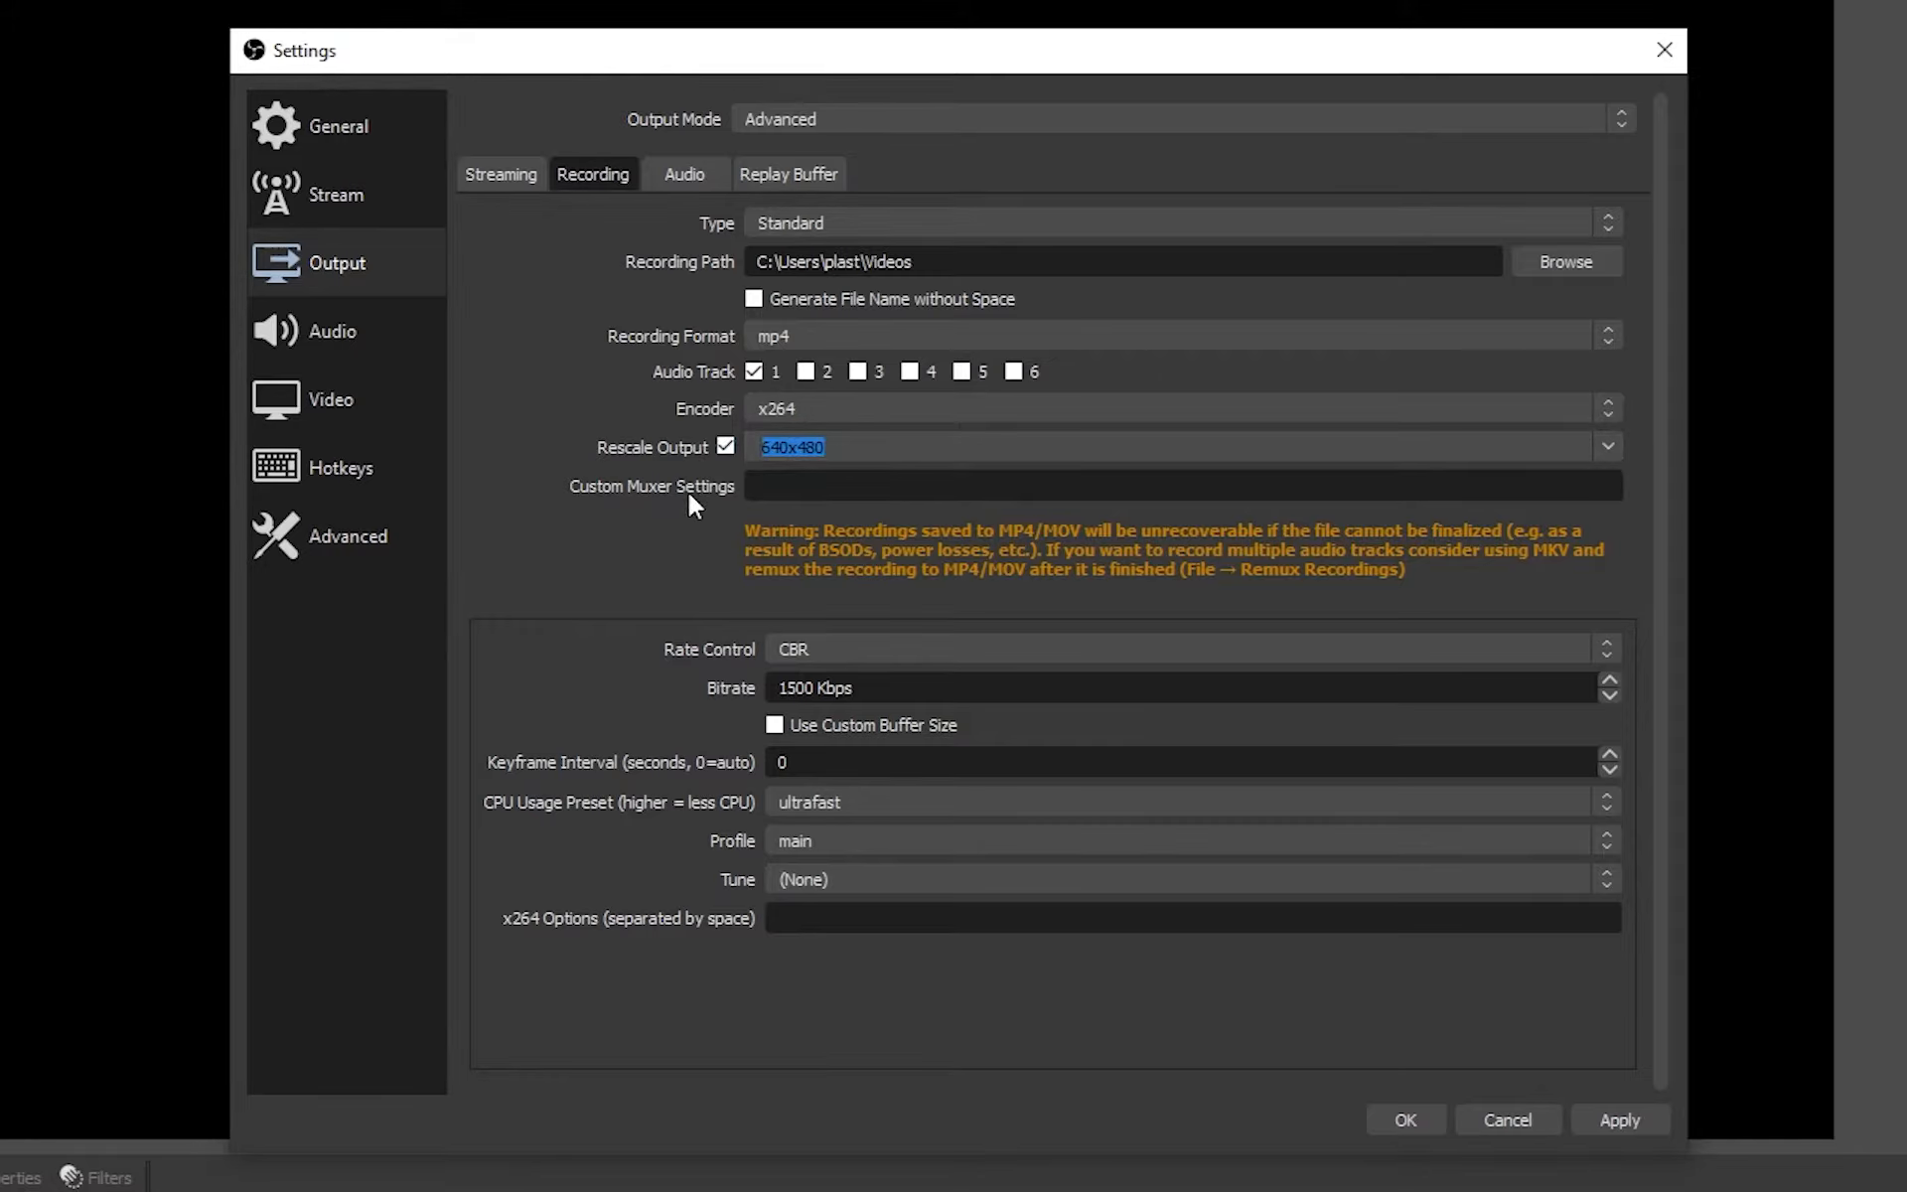
{"action": "left_click", "coordinate": [736, 555]}
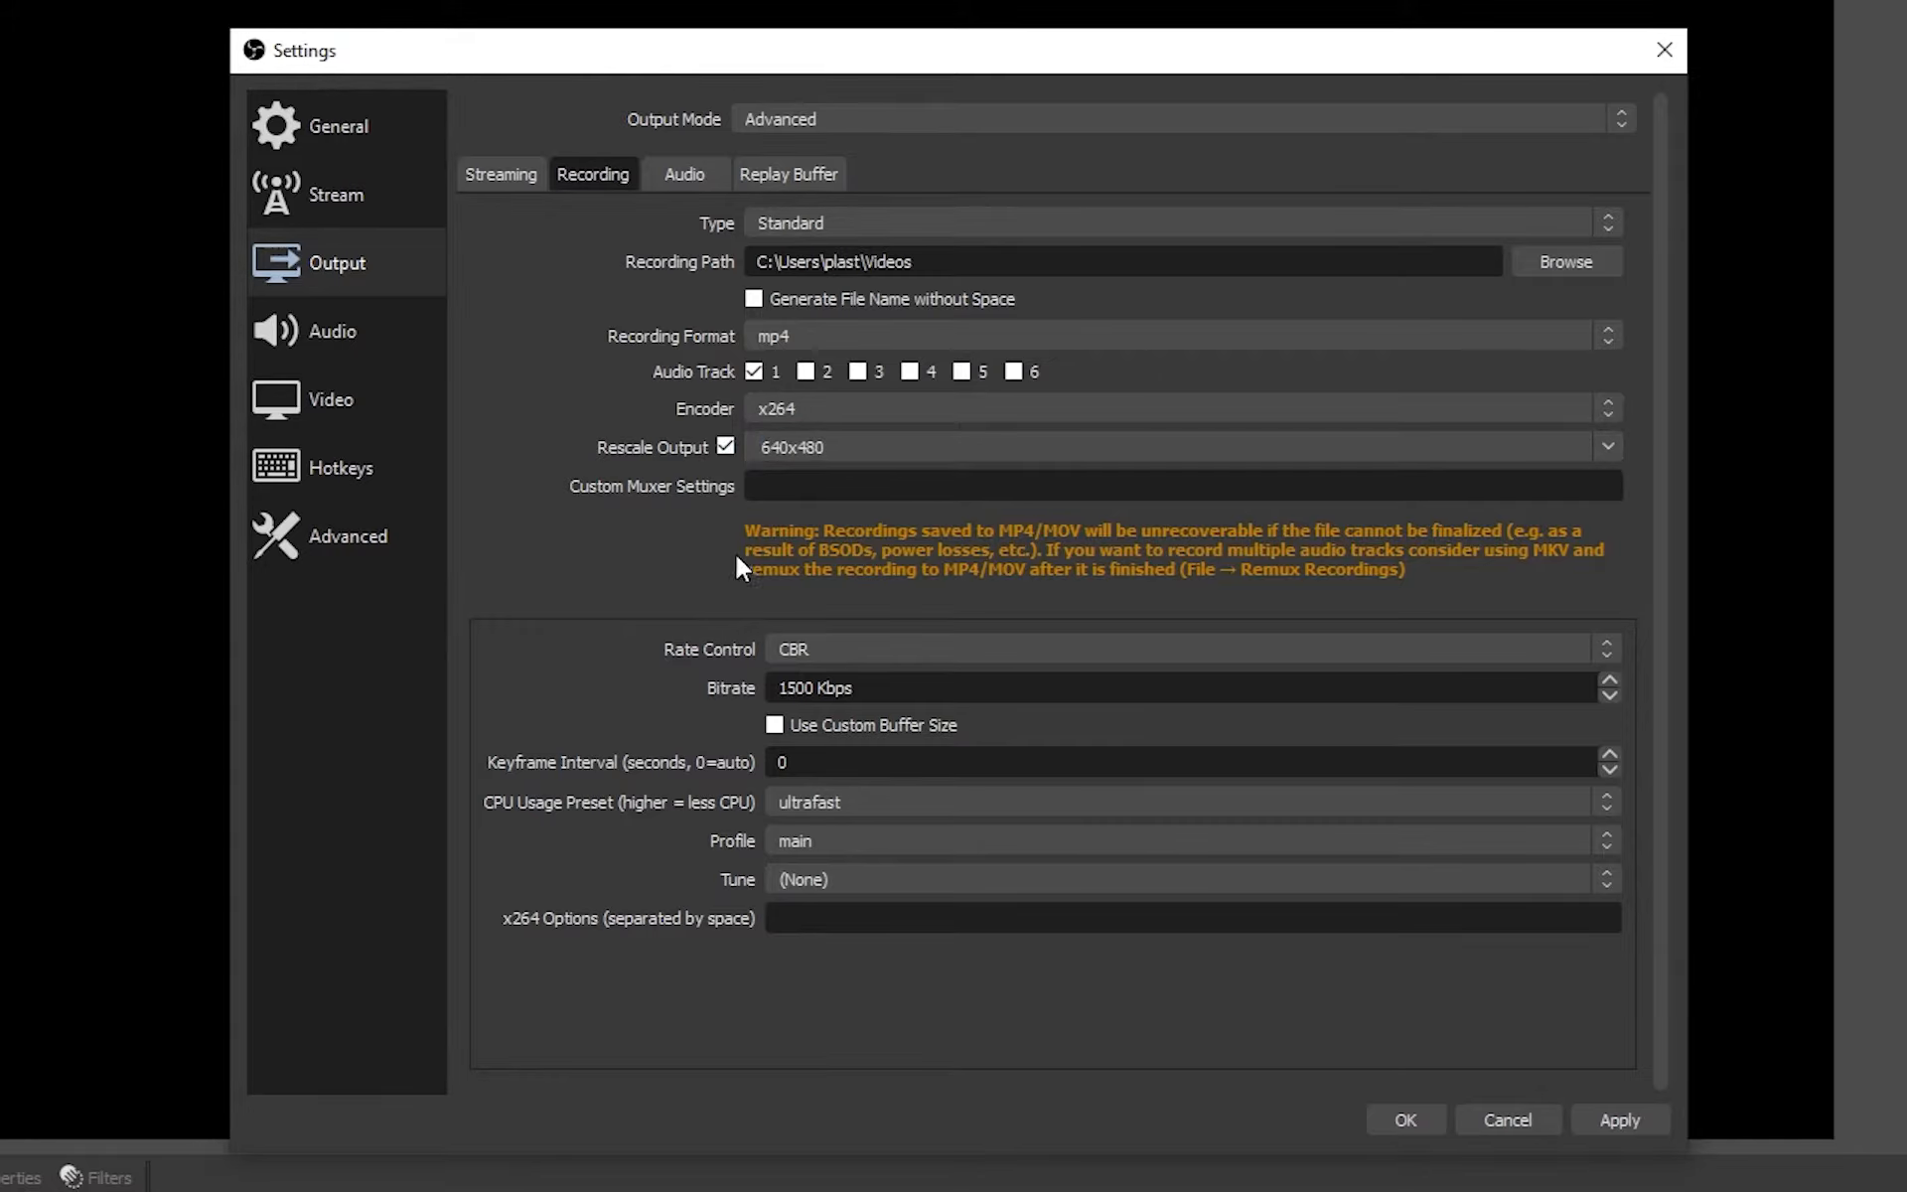
Step: Use CBR rate control for the recording and set its bitrate to 1000 Kbps
{"action": "left_click", "coordinate": [862, 650]}
{"action": "left_click", "coordinate": [864, 660]}
{"action": "key", "text": "Tab"}
{"action": "type", "text": "1000"}
{"action": "left_click_drag", "start_coordinate": [779, 688], "coordinate": [817, 687]}
{"action": "left_click", "coordinate": [890, 973]}
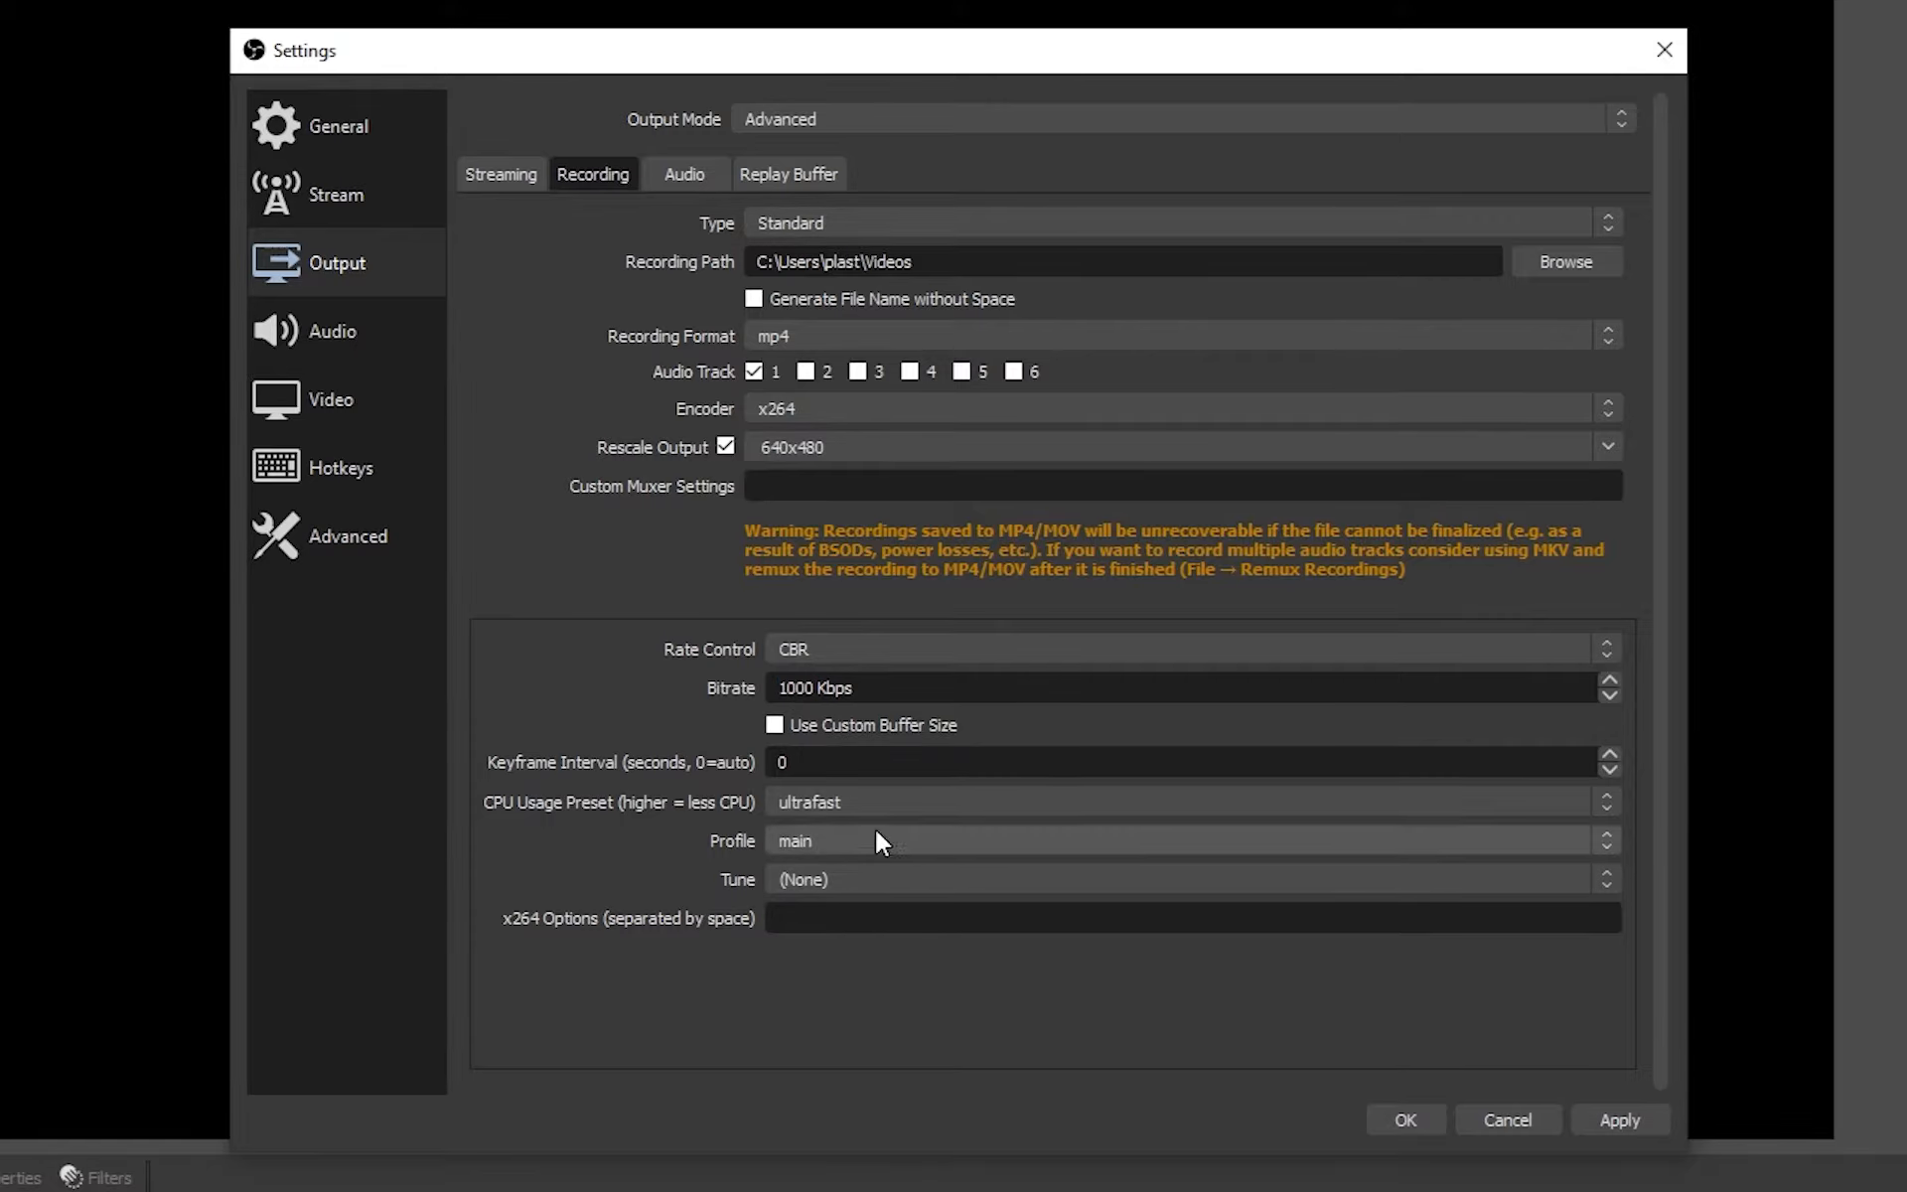
Step: Leave the keyframe interval at 0 and choose the veryfast CPU usage preset
{"action": "double_click", "coordinate": [852, 765]}
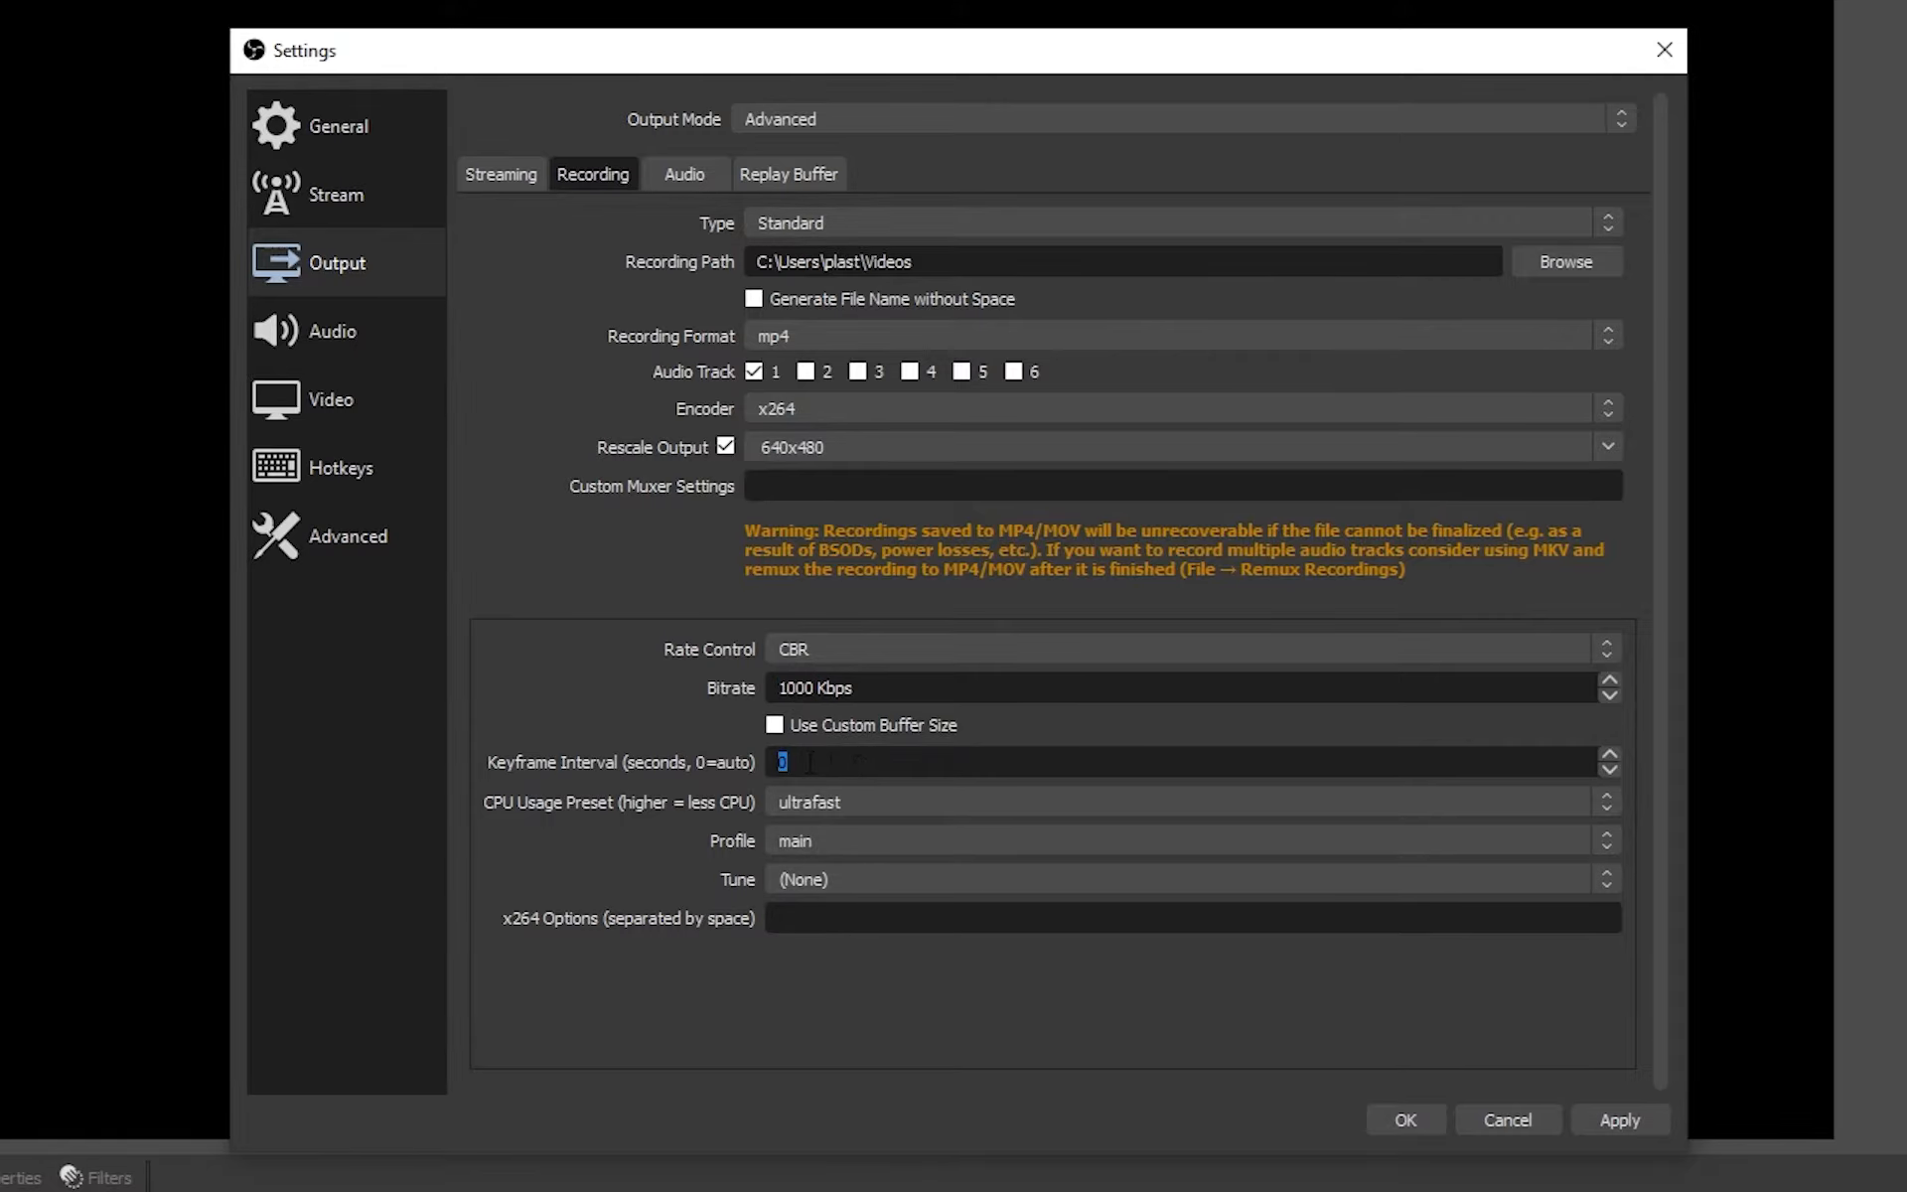
{"action": "left_click_drag", "start_coordinate": [805, 762], "coordinate": [732, 759]}
{"action": "left_click", "coordinate": [747, 762]}
{"action": "left_click", "coordinate": [852, 800]}
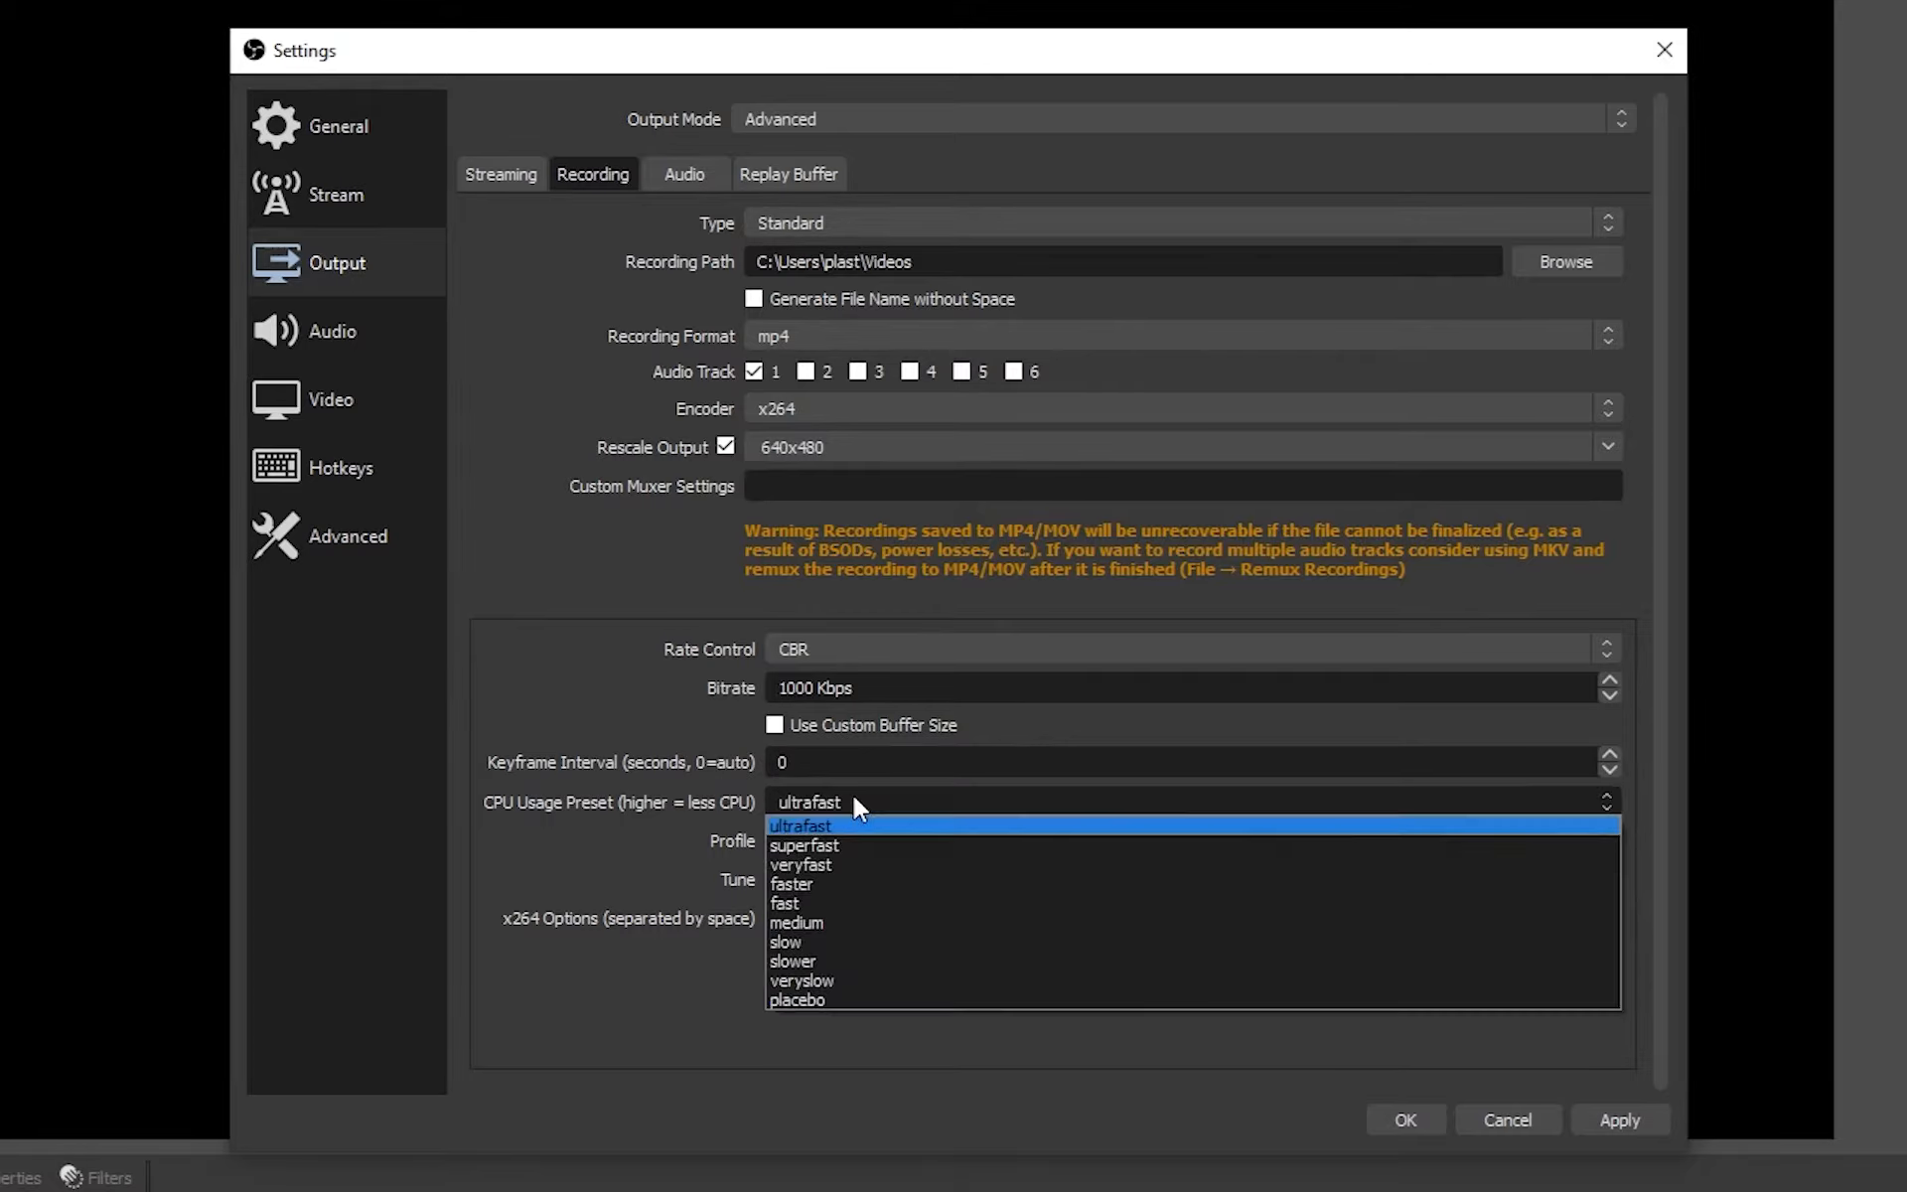
{"action": "left_click", "coordinate": [865, 868]}
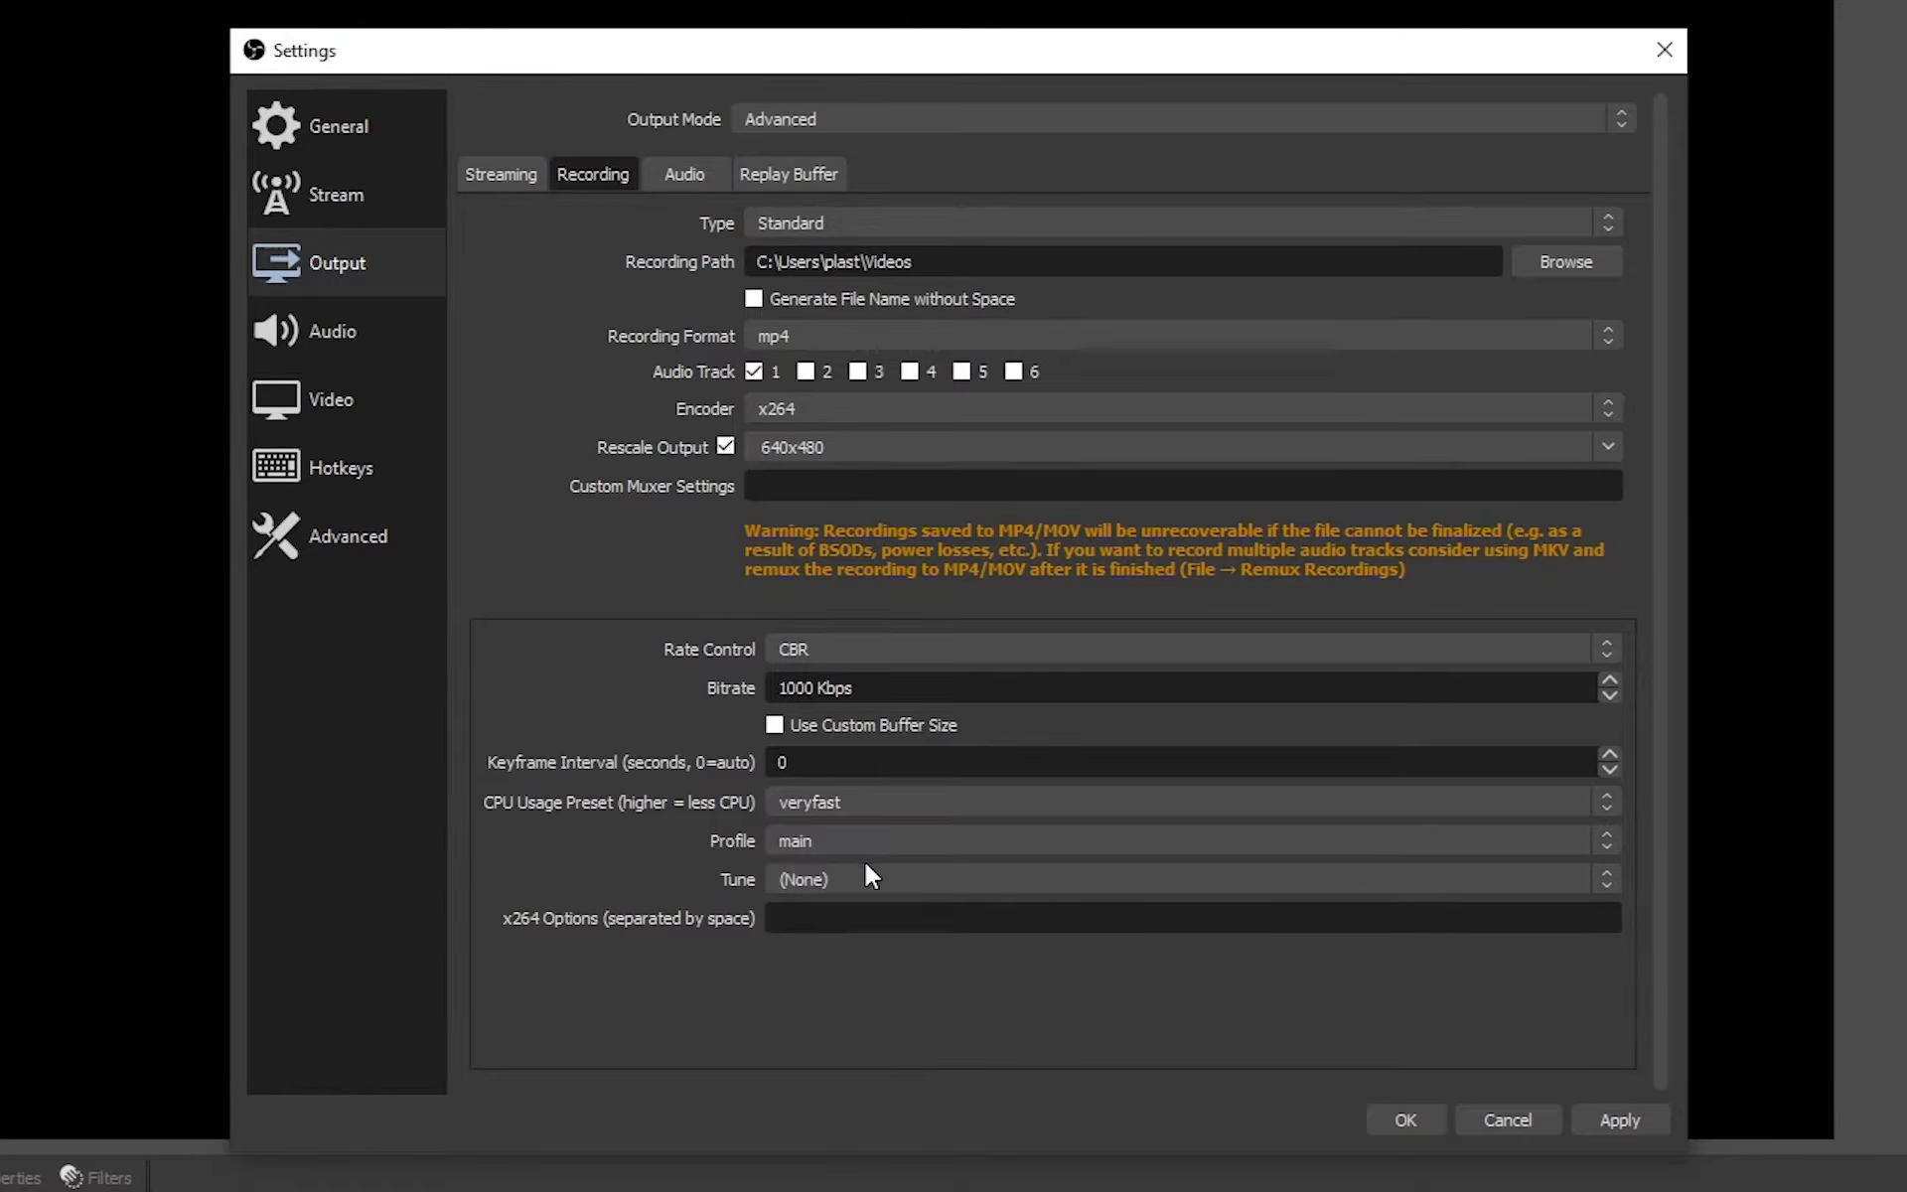
Step: Try the superfast and ultrafast CPU usage presets for the recording encoder
{"action": "left_click", "coordinate": [866, 807]}
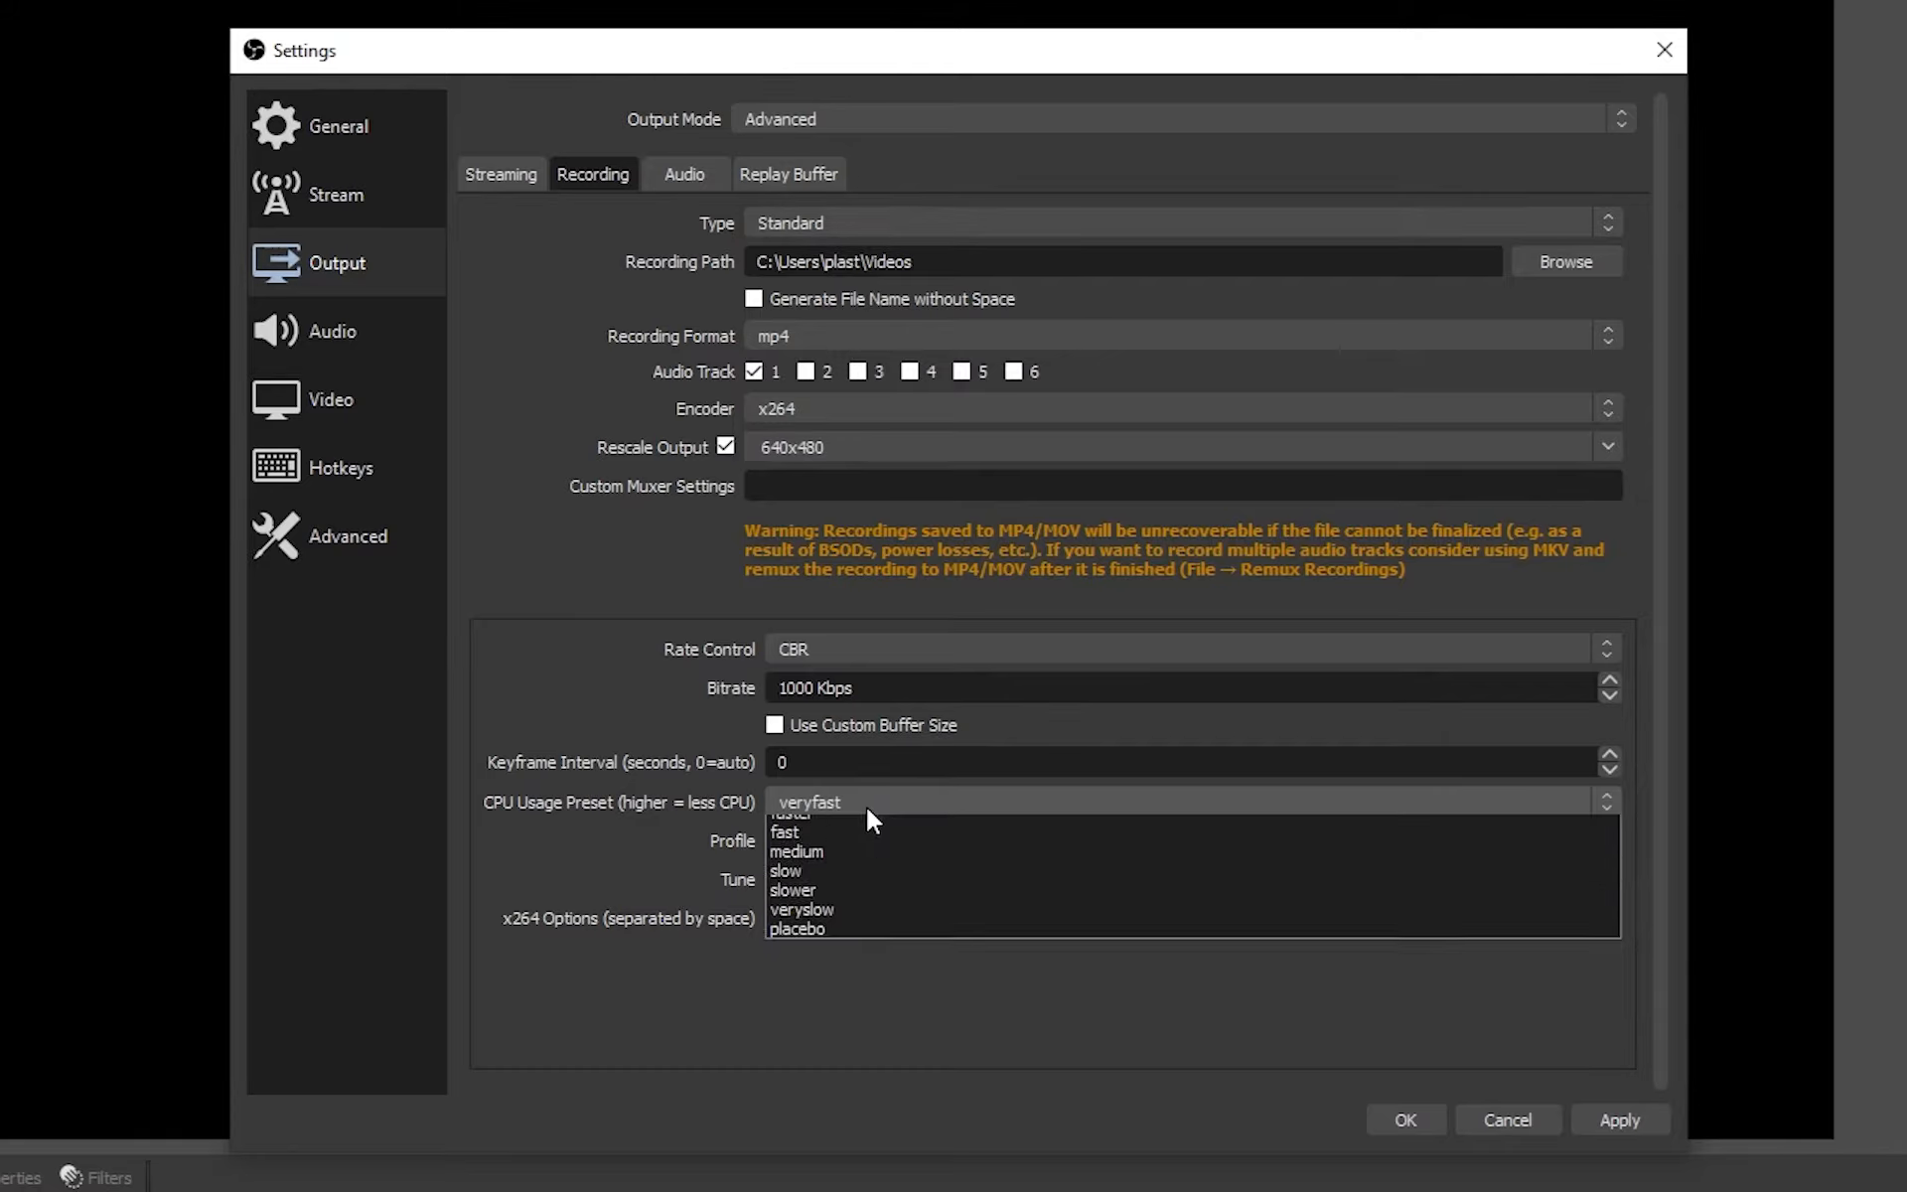
{"action": "left_click", "coordinate": [868, 844]}
{"action": "left_click", "coordinate": [869, 792]}
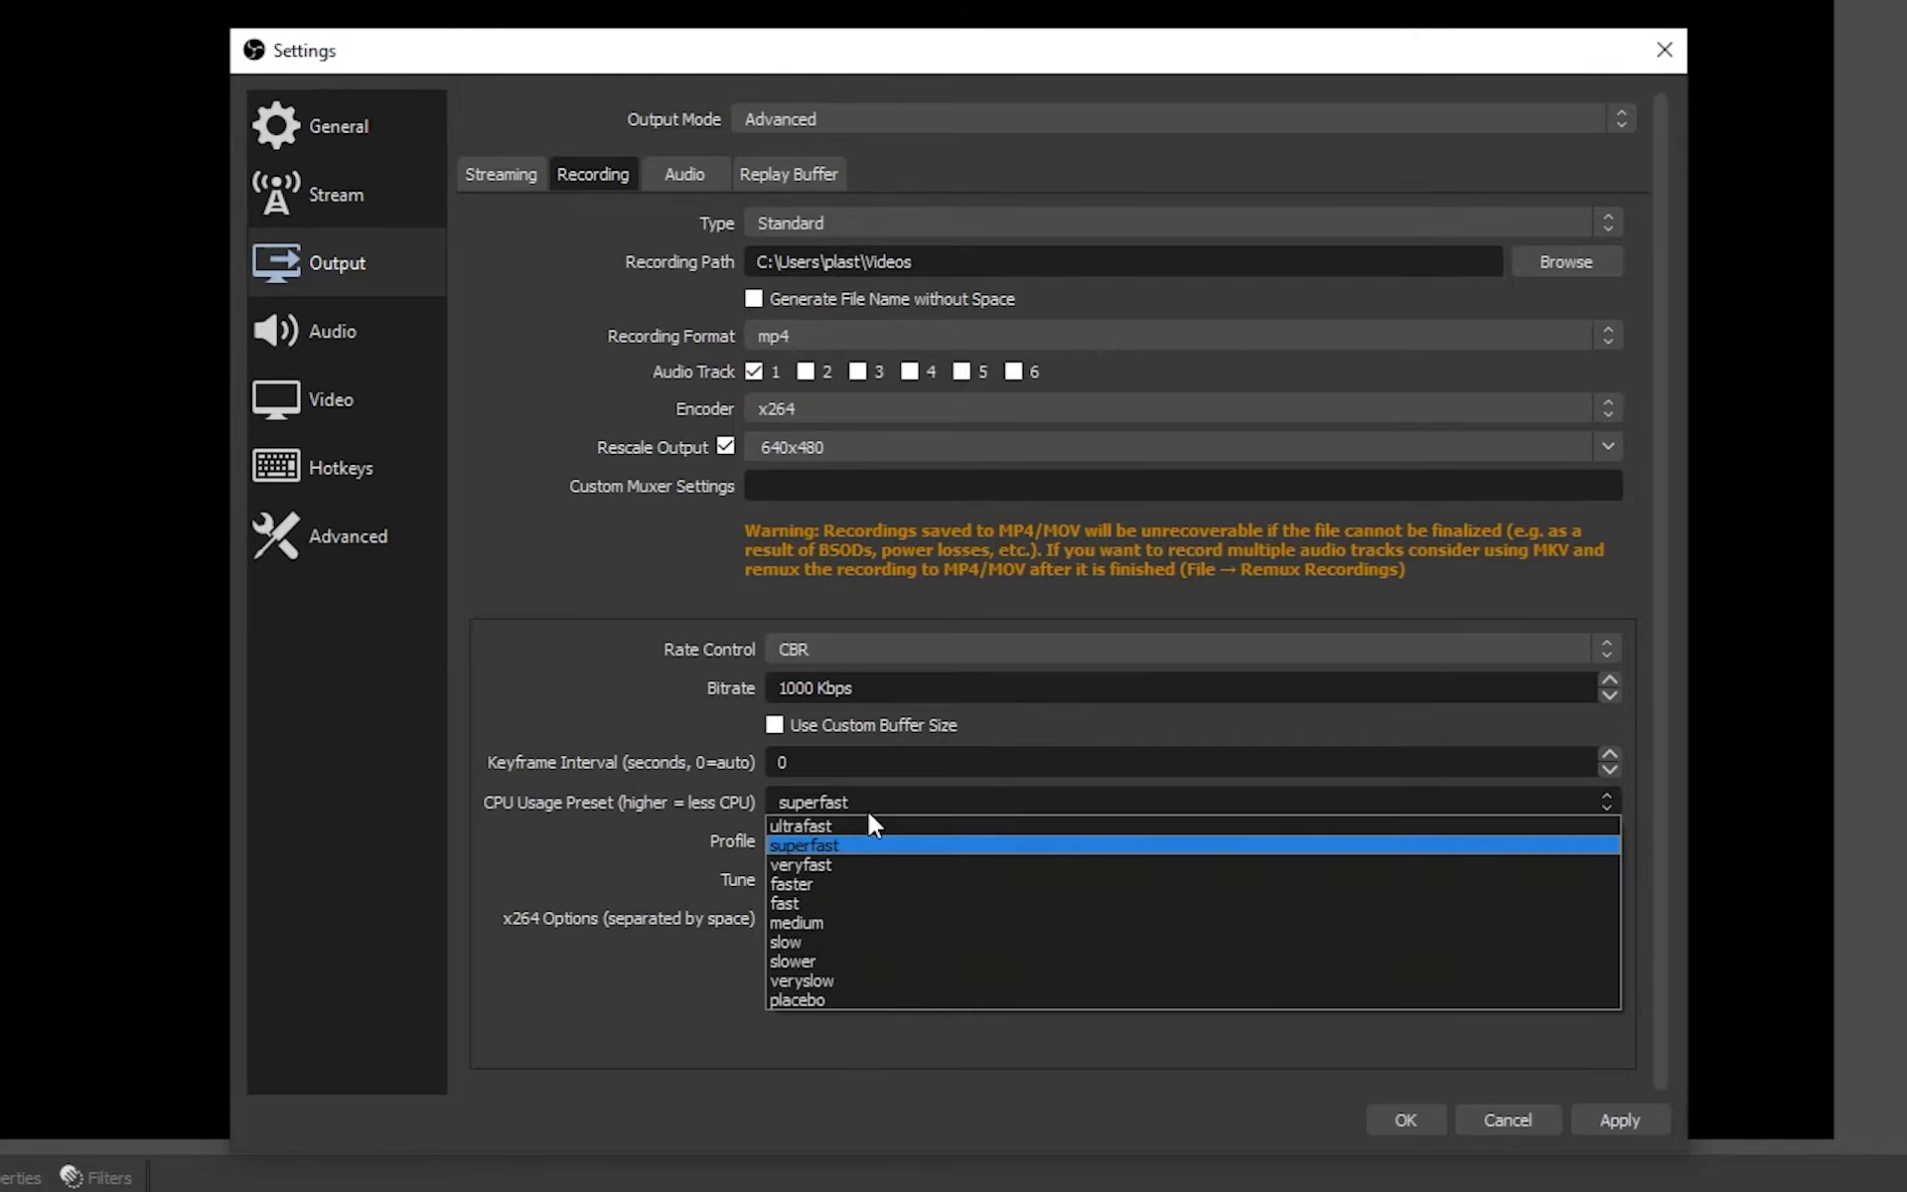
{"action": "left_click", "coordinate": [868, 824]}
{"action": "left_click", "coordinate": [878, 799]}
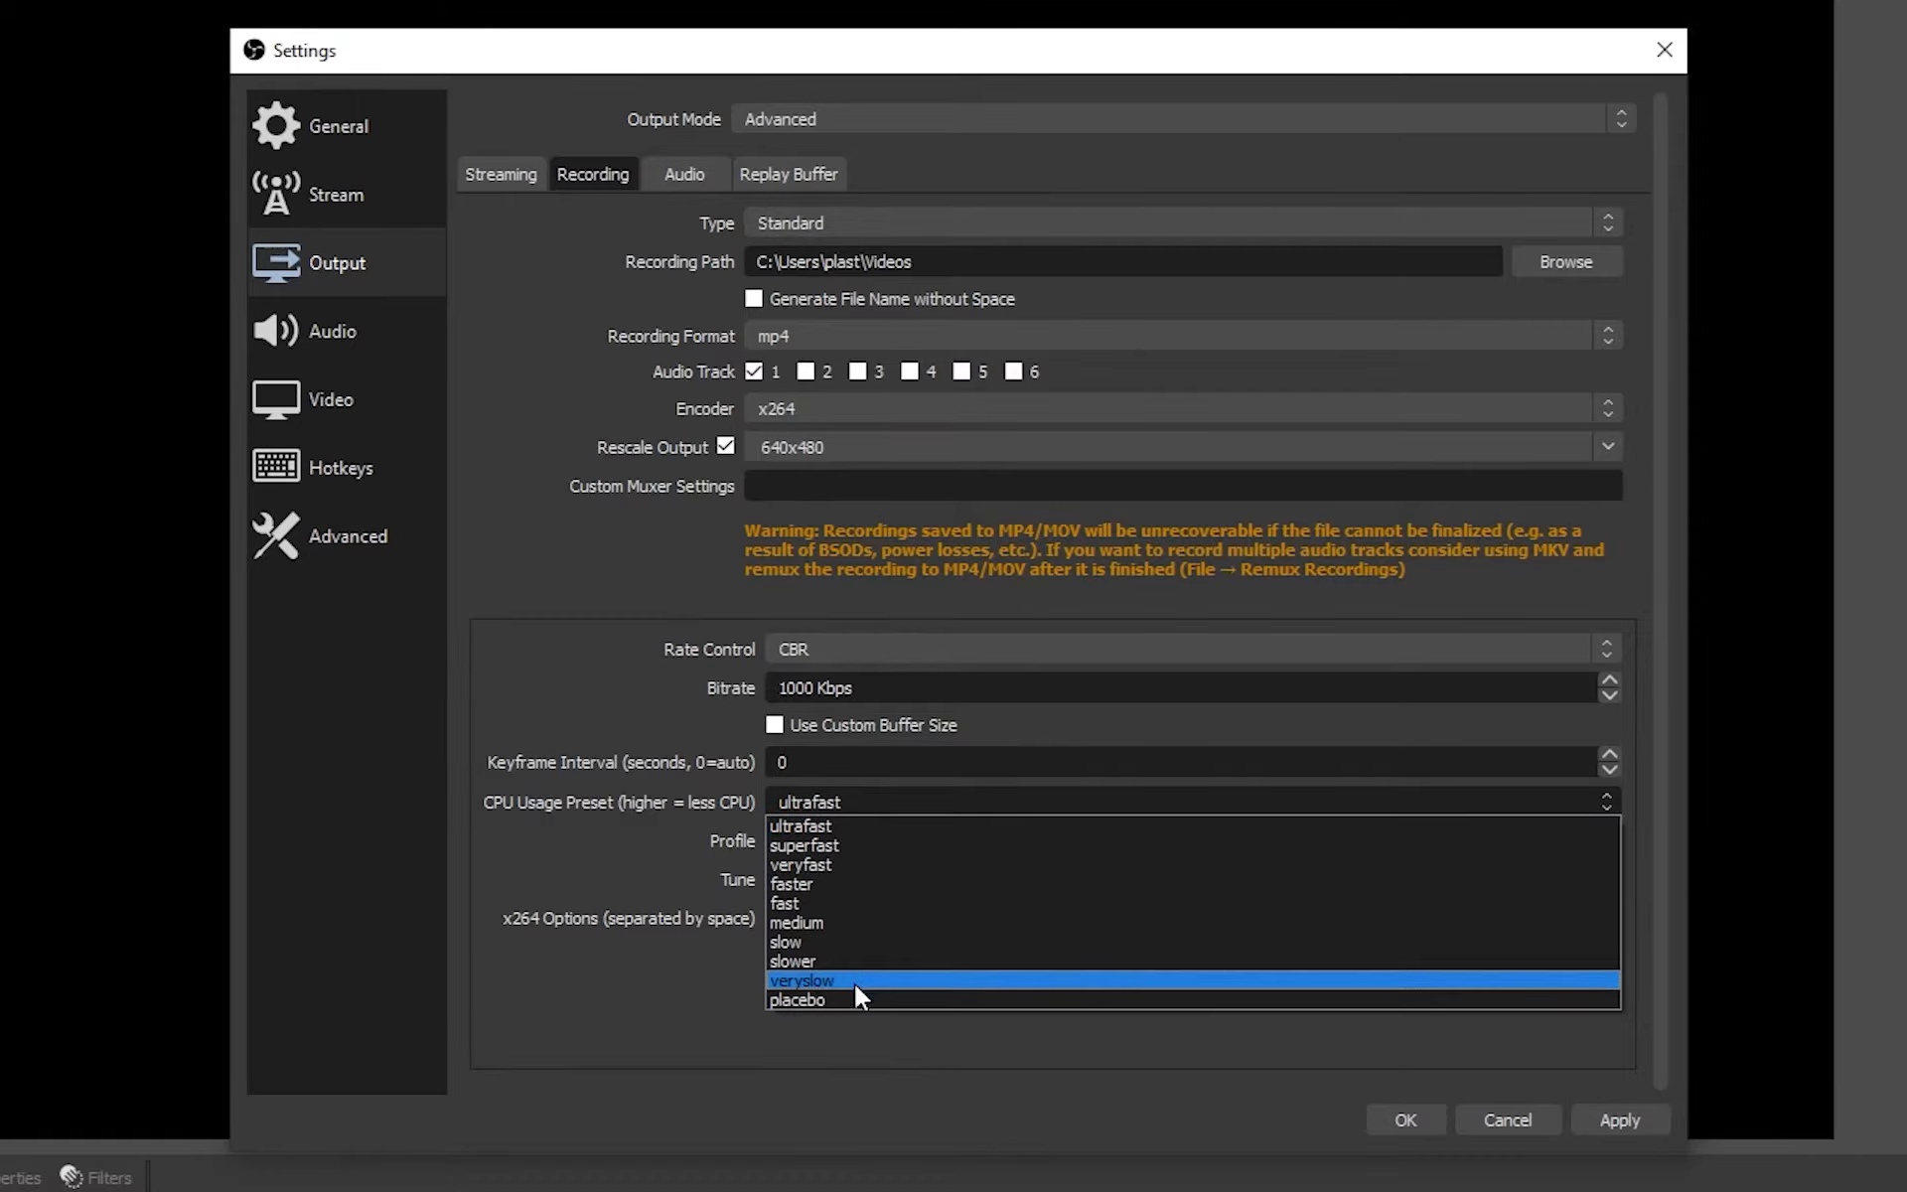
{"action": "left_click", "coordinate": [874, 885]}
Step: Set the CPU usage preset back to veryfast and check the encoder's tune and profile options
{"action": "left_click", "coordinate": [874, 802]}
{"action": "left_click", "coordinate": [874, 864]}
{"action": "left_click", "coordinate": [885, 878]}
{"action": "left_click", "coordinate": [880, 874]}
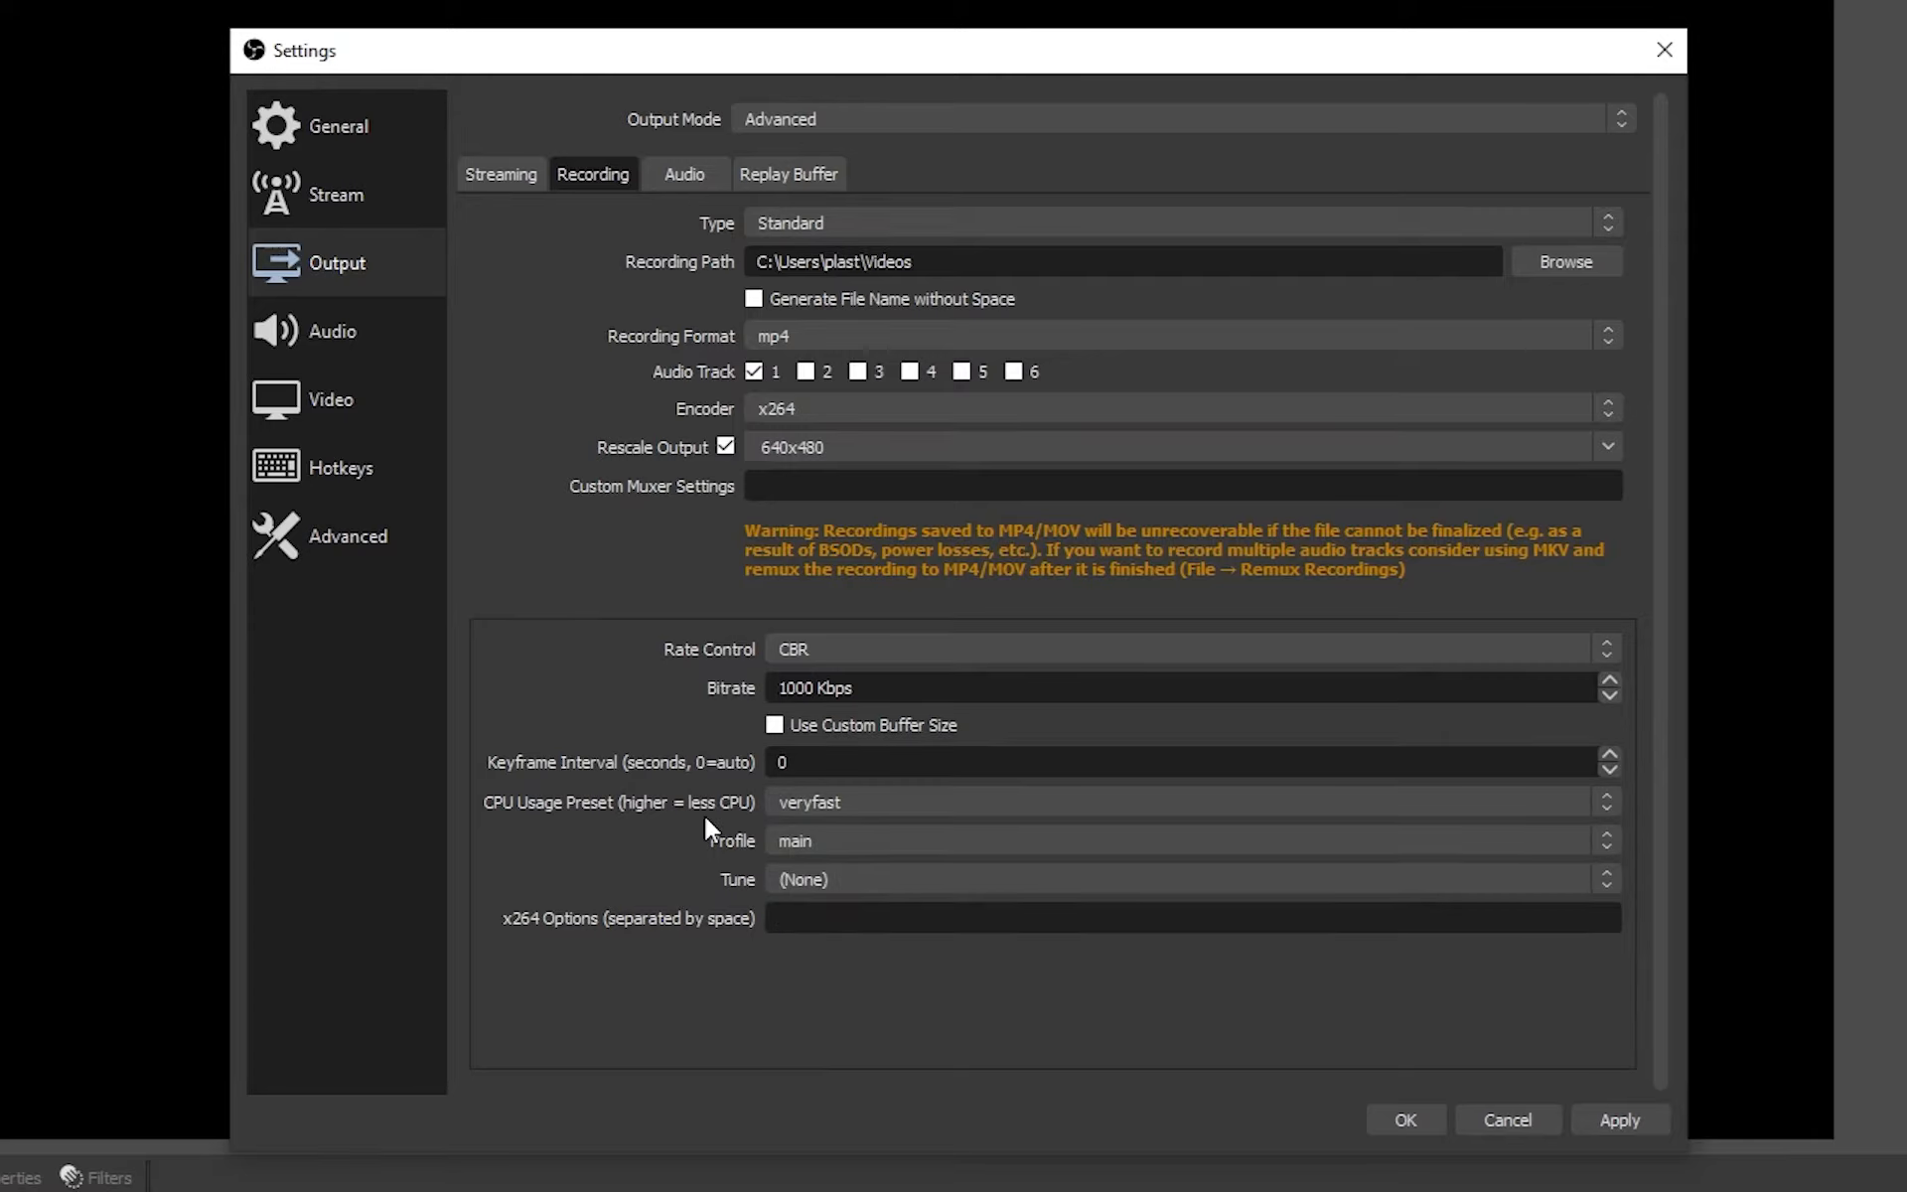
{"action": "left_click", "coordinate": [792, 845]}
{"action": "left_click", "coordinate": [822, 890]}
Step: Go to the audio settings and use a 48 kHz sample rate
{"action": "left_click", "coordinate": [368, 355]}
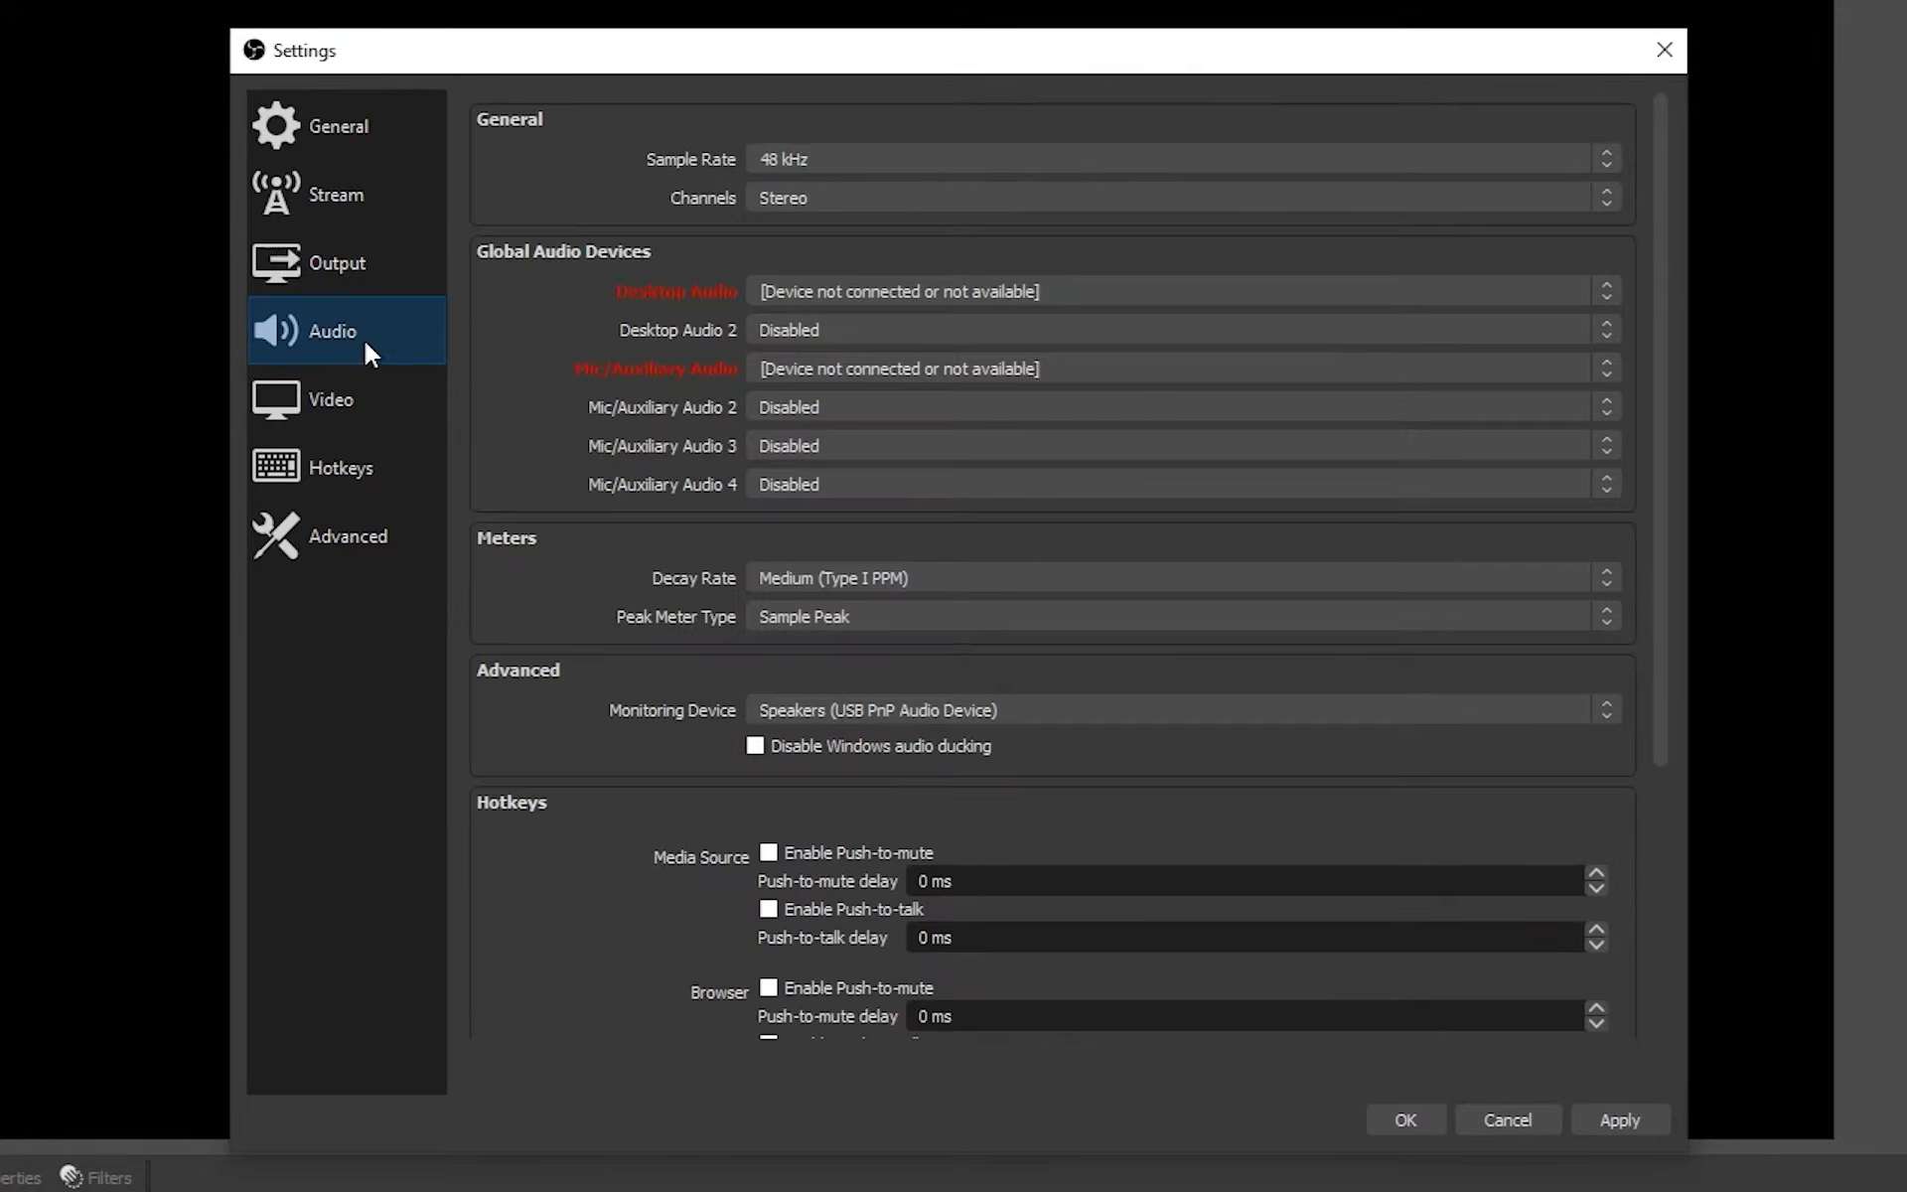
{"action": "left_click", "coordinate": [789, 169]}
{"action": "left_click", "coordinate": [815, 163]}
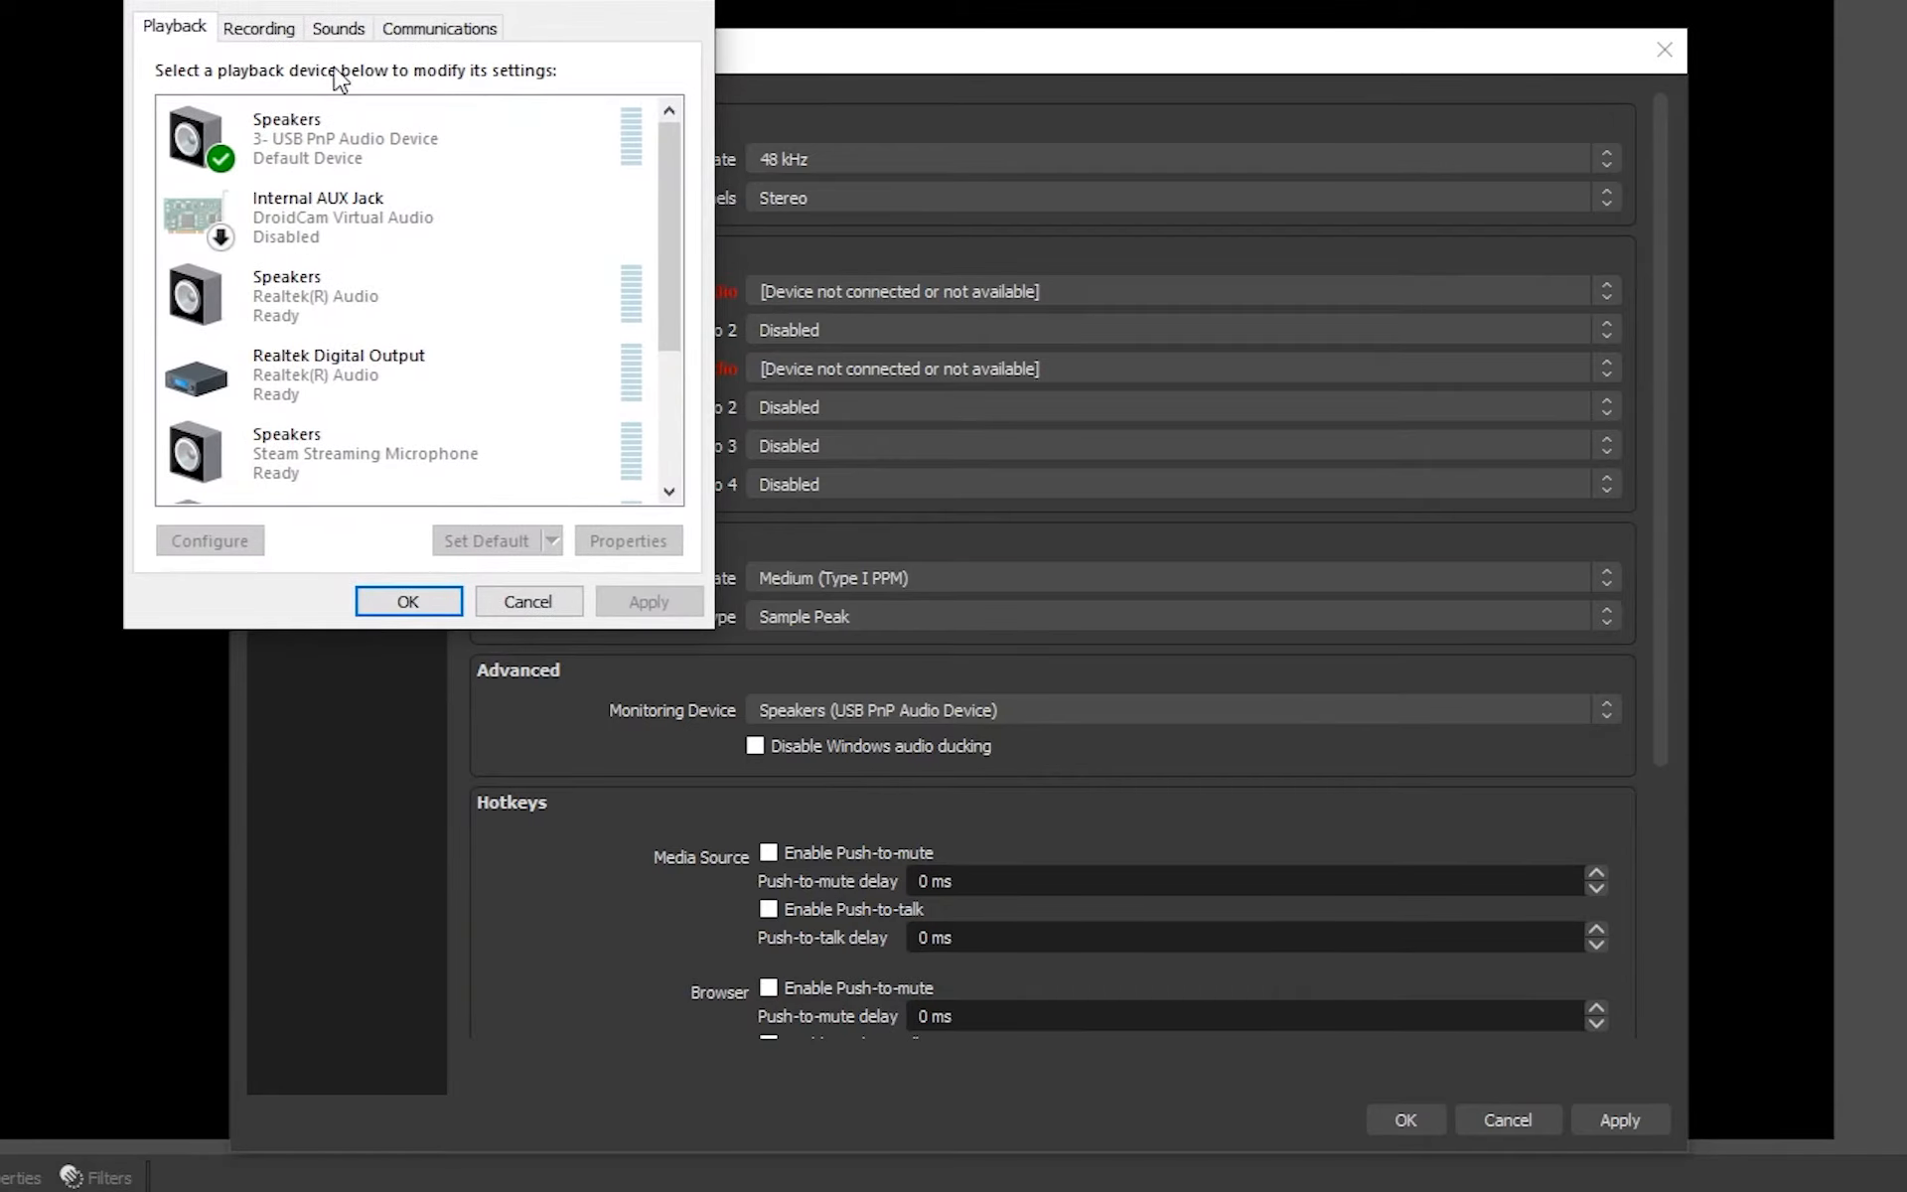
Step: Inspect the default format of the USB Audio Device microphone in the Windows sound settings, leaving both dialogs by cancelling
{"action": "left_click", "coordinate": [258, 27]}
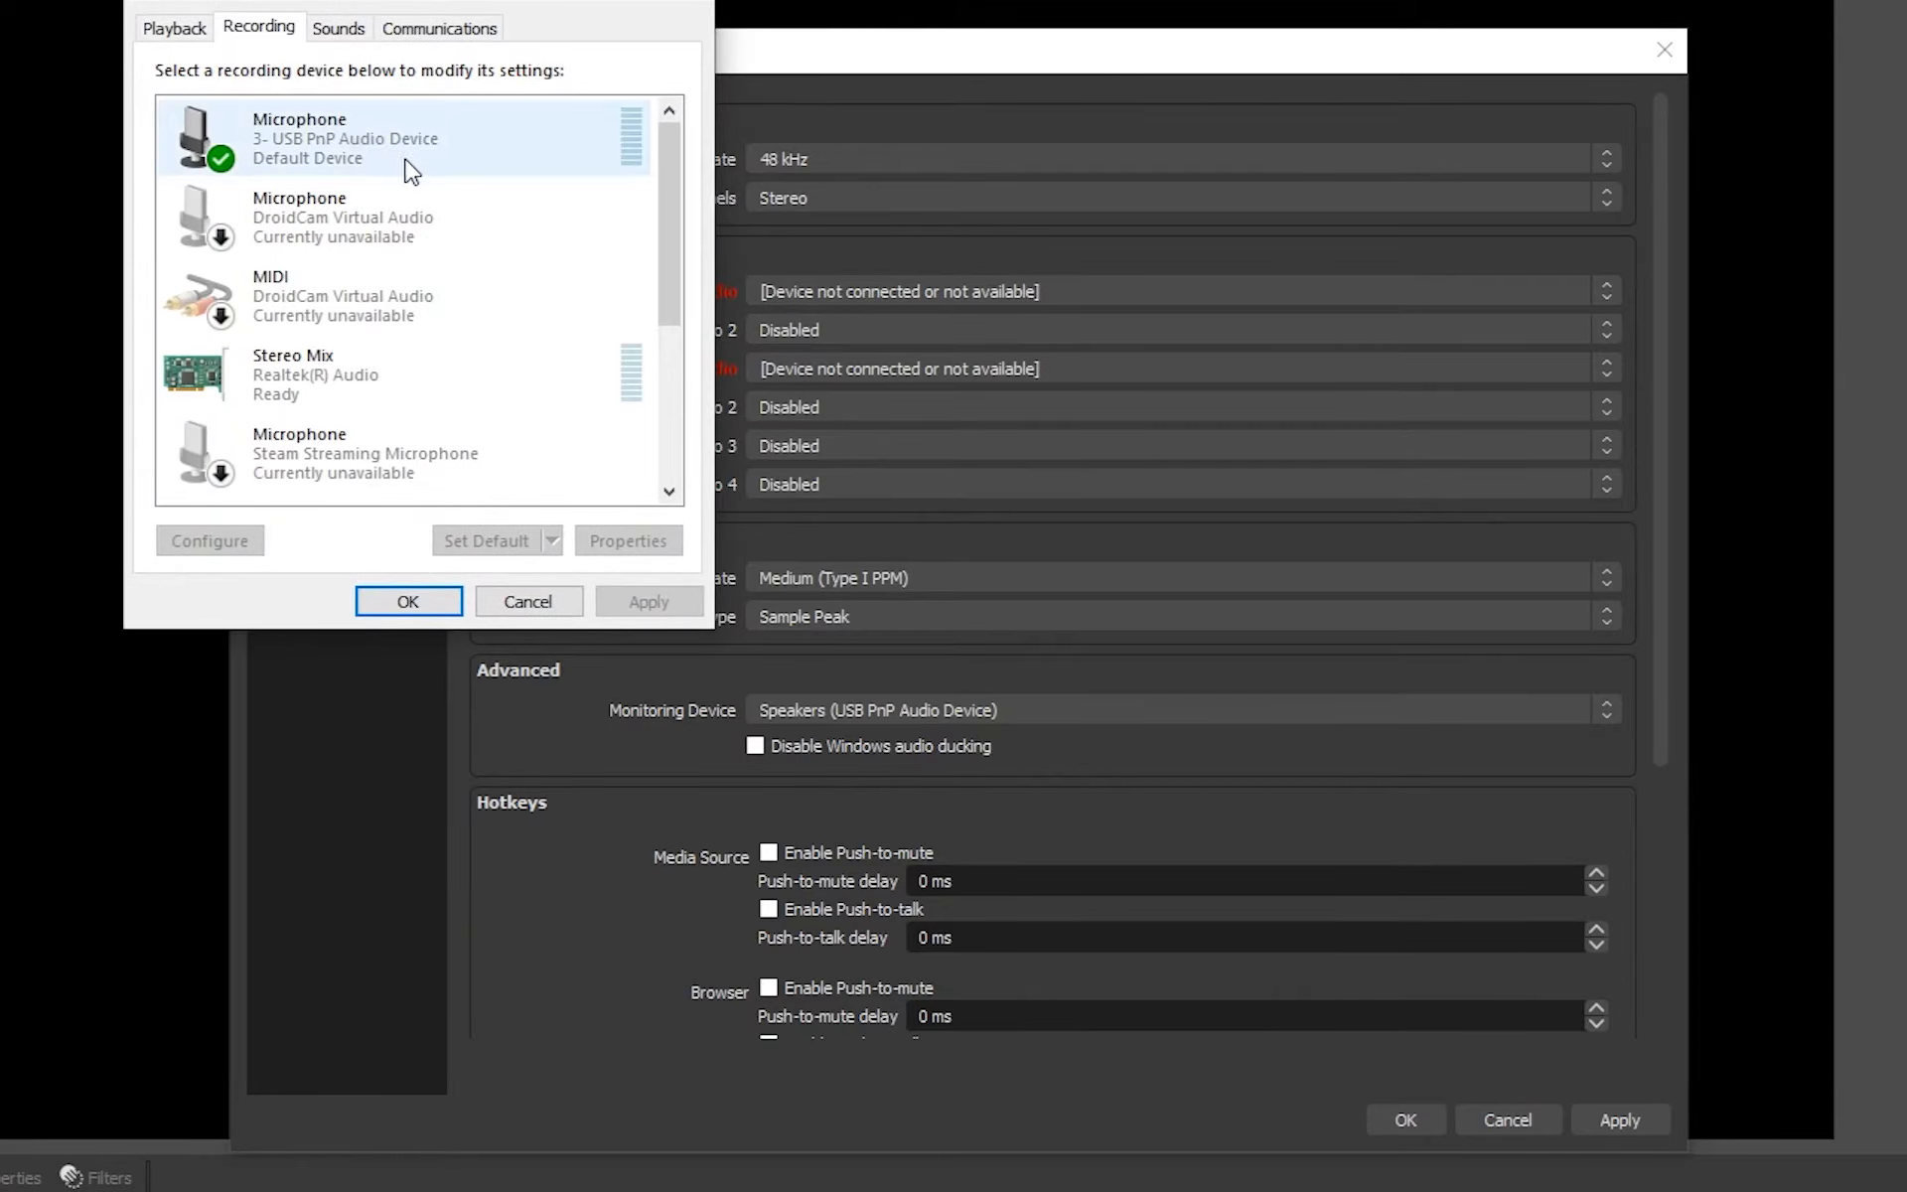
{"action": "scroll", "coordinate": [460, 400], "scroll_direction": "down", "scroll_amount": 3}
{"action": "double_click", "coordinate": [459, 407]}
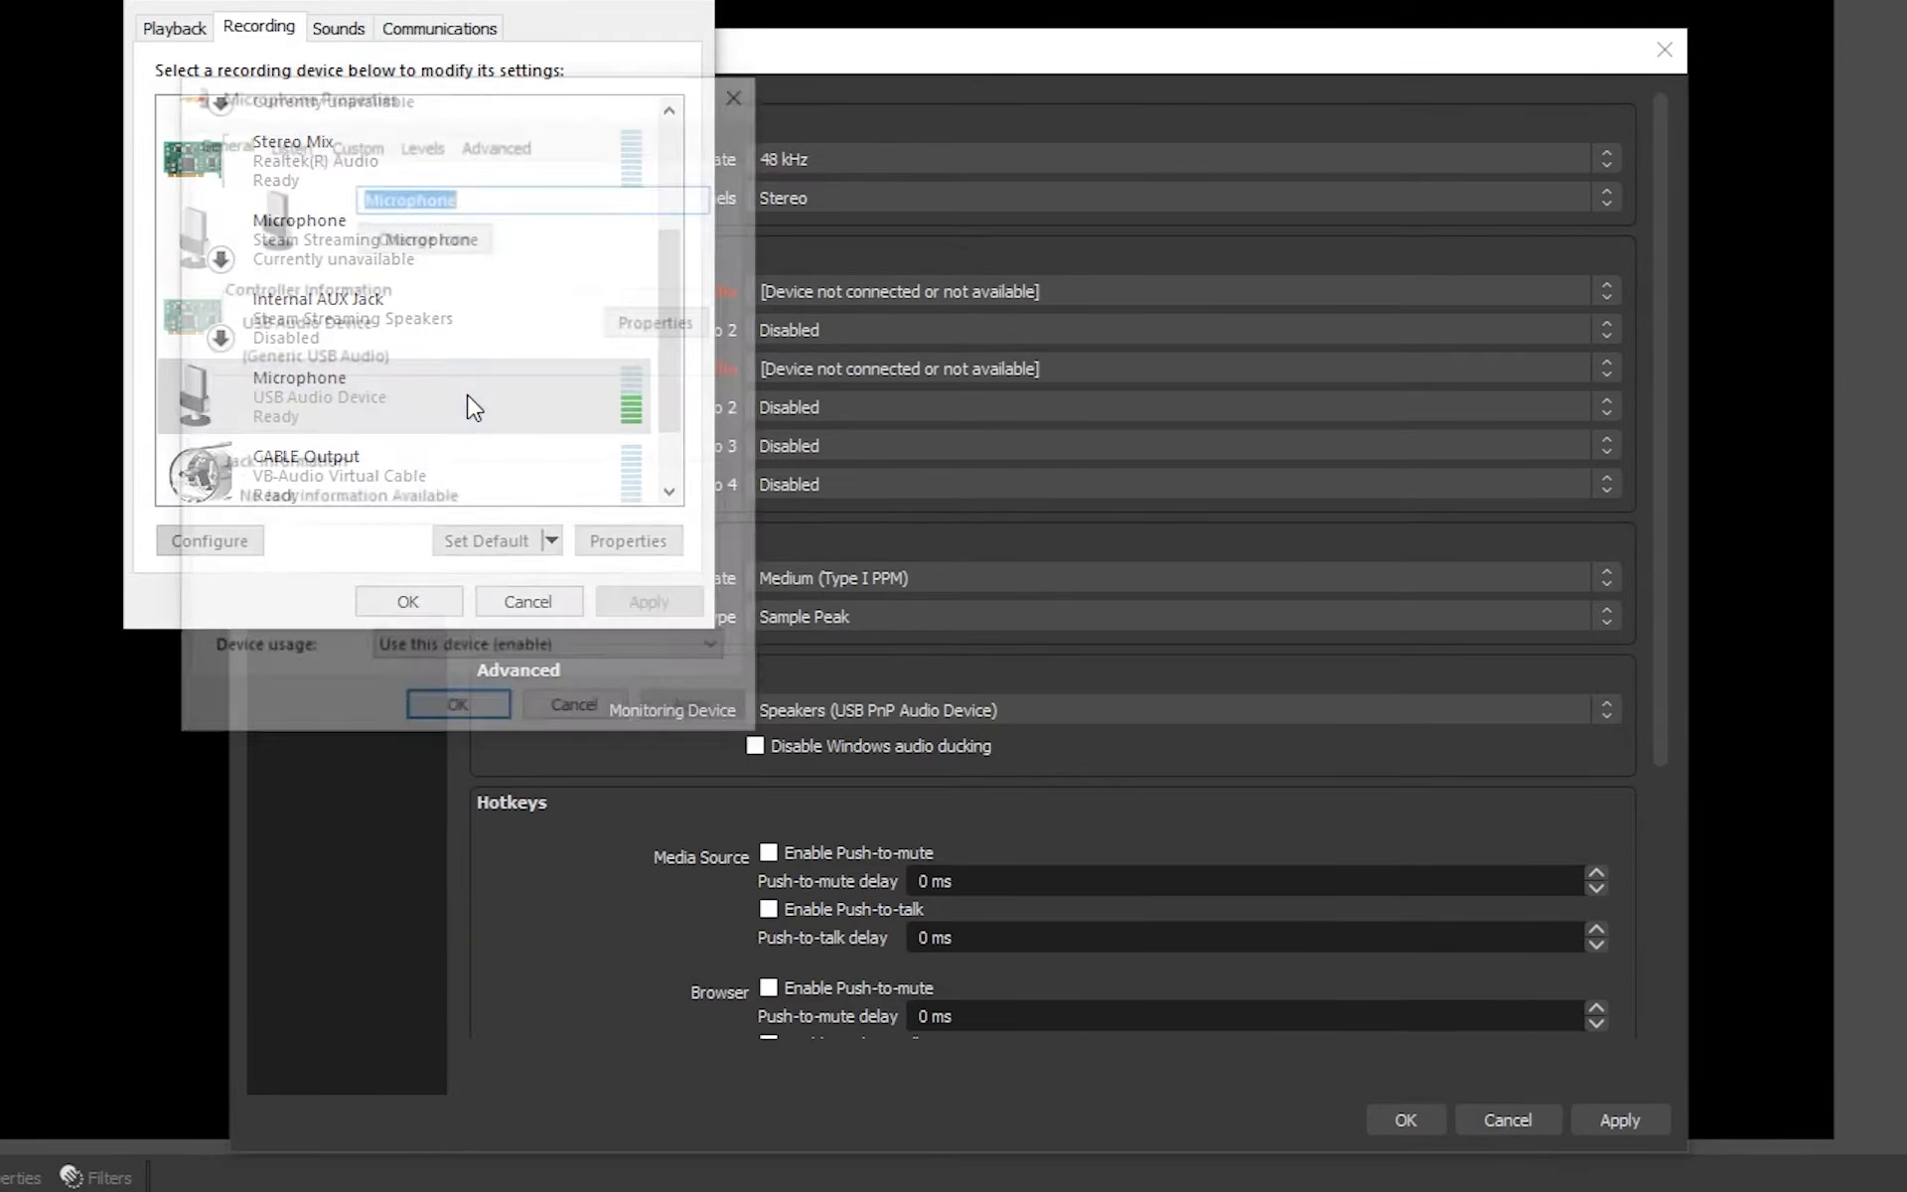
{"action": "left_click", "coordinate": [503, 142]}
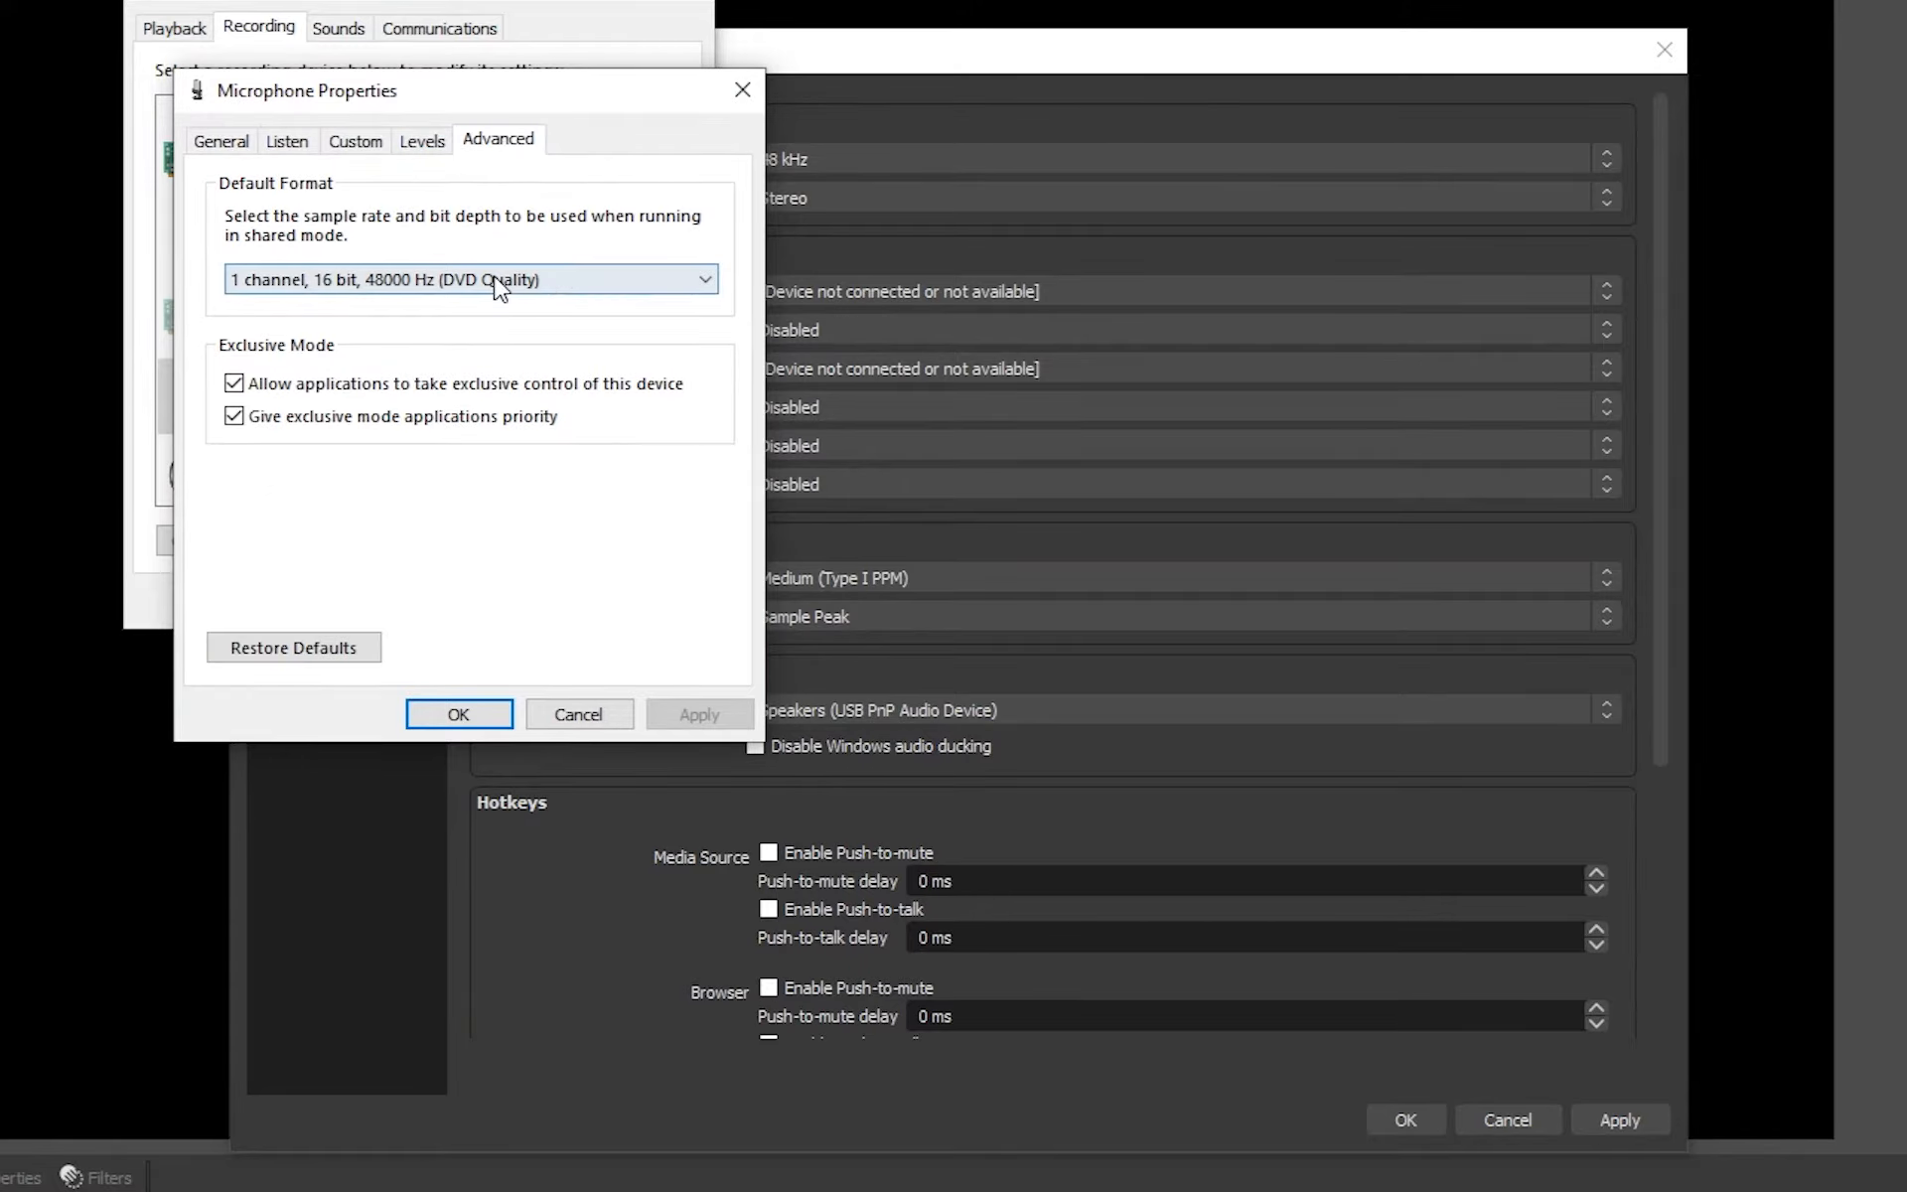
{"action": "left_click", "coordinate": [467, 280]}
{"action": "left_click", "coordinate": [450, 326]}
{"action": "left_click", "coordinate": [578, 714]}
{"action": "left_click", "coordinate": [561, 600]}
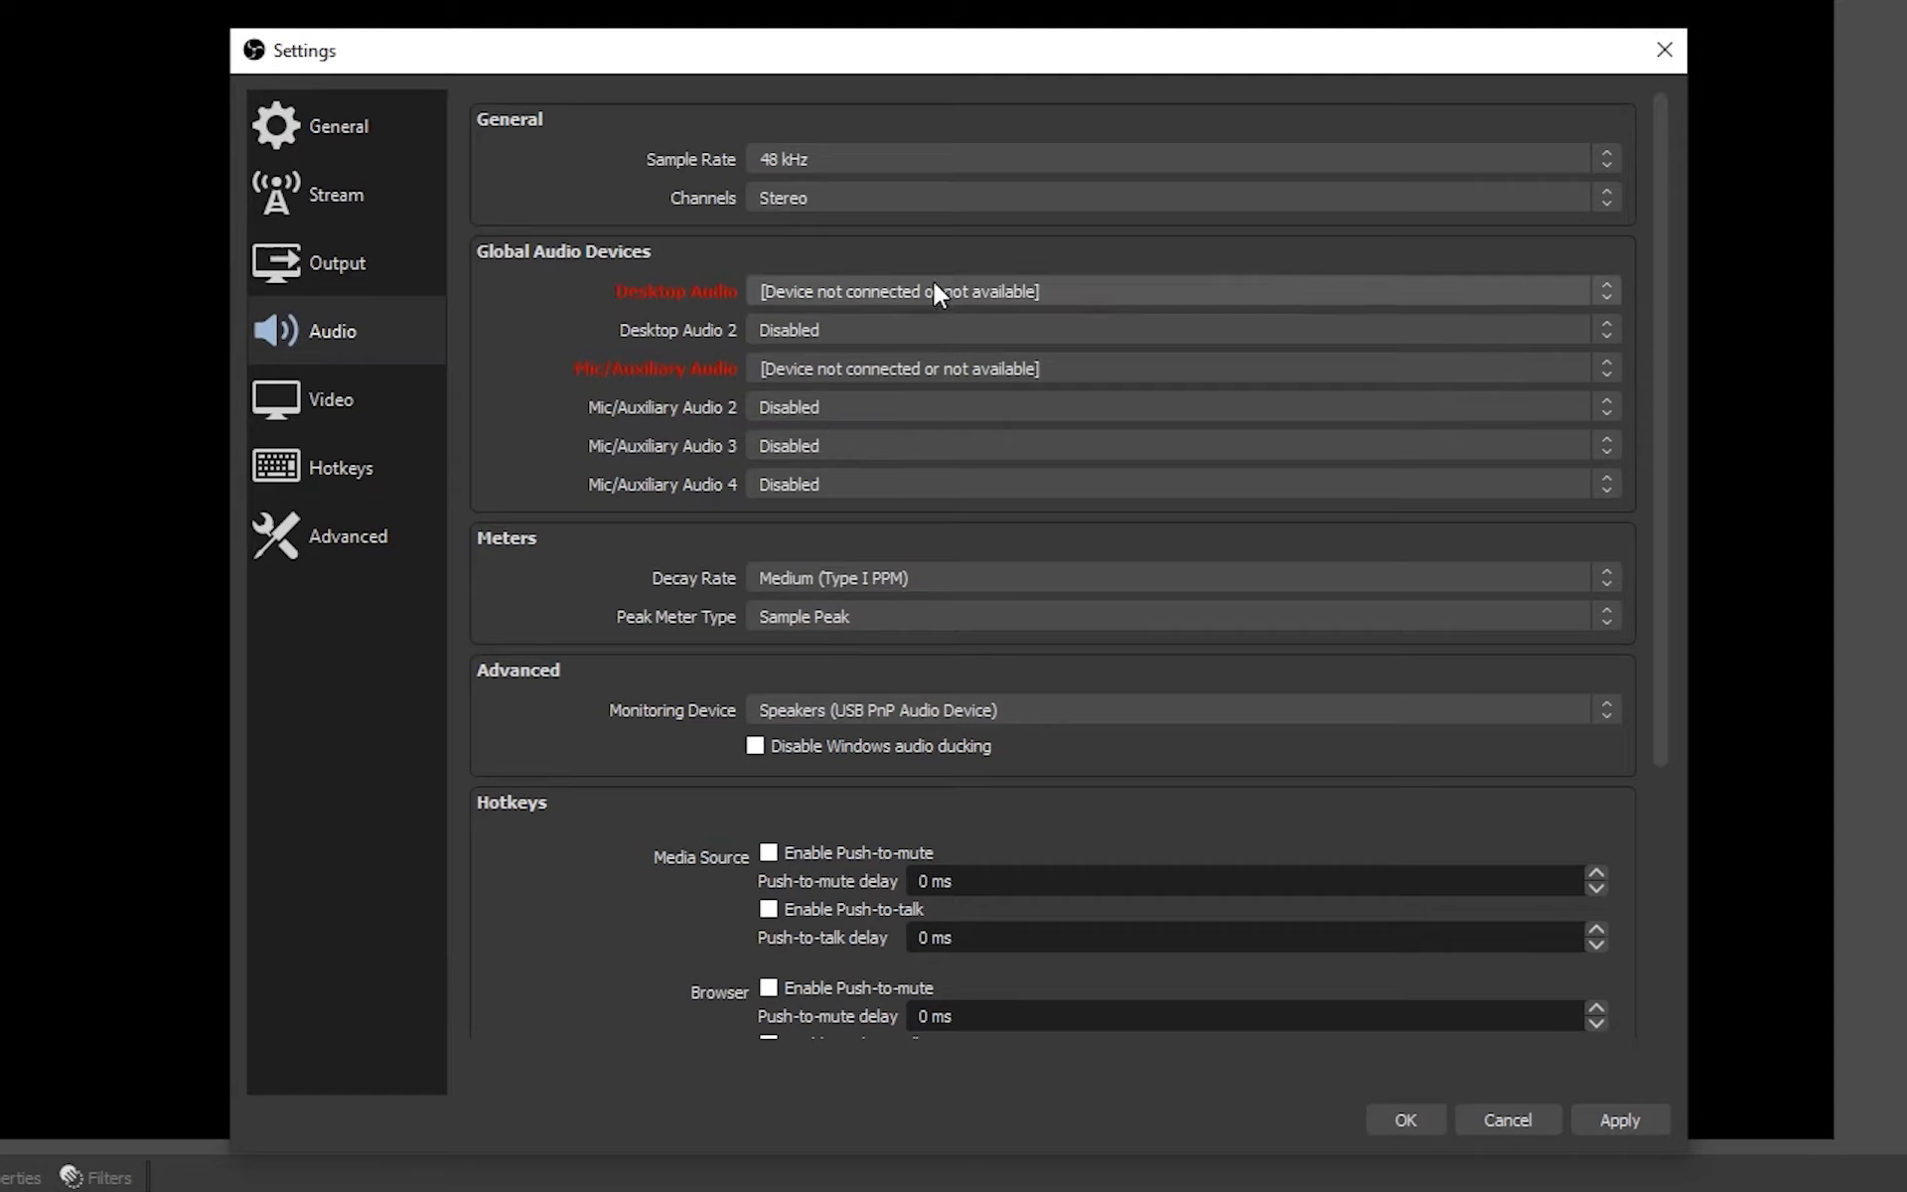
Step: Keep the channels on Stereo and set Desktop Audio to Speakers (3- USB PnP Audio Device)
{"action": "left_click", "coordinate": [856, 196]}
{"action": "left_click", "coordinate": [839, 198]}
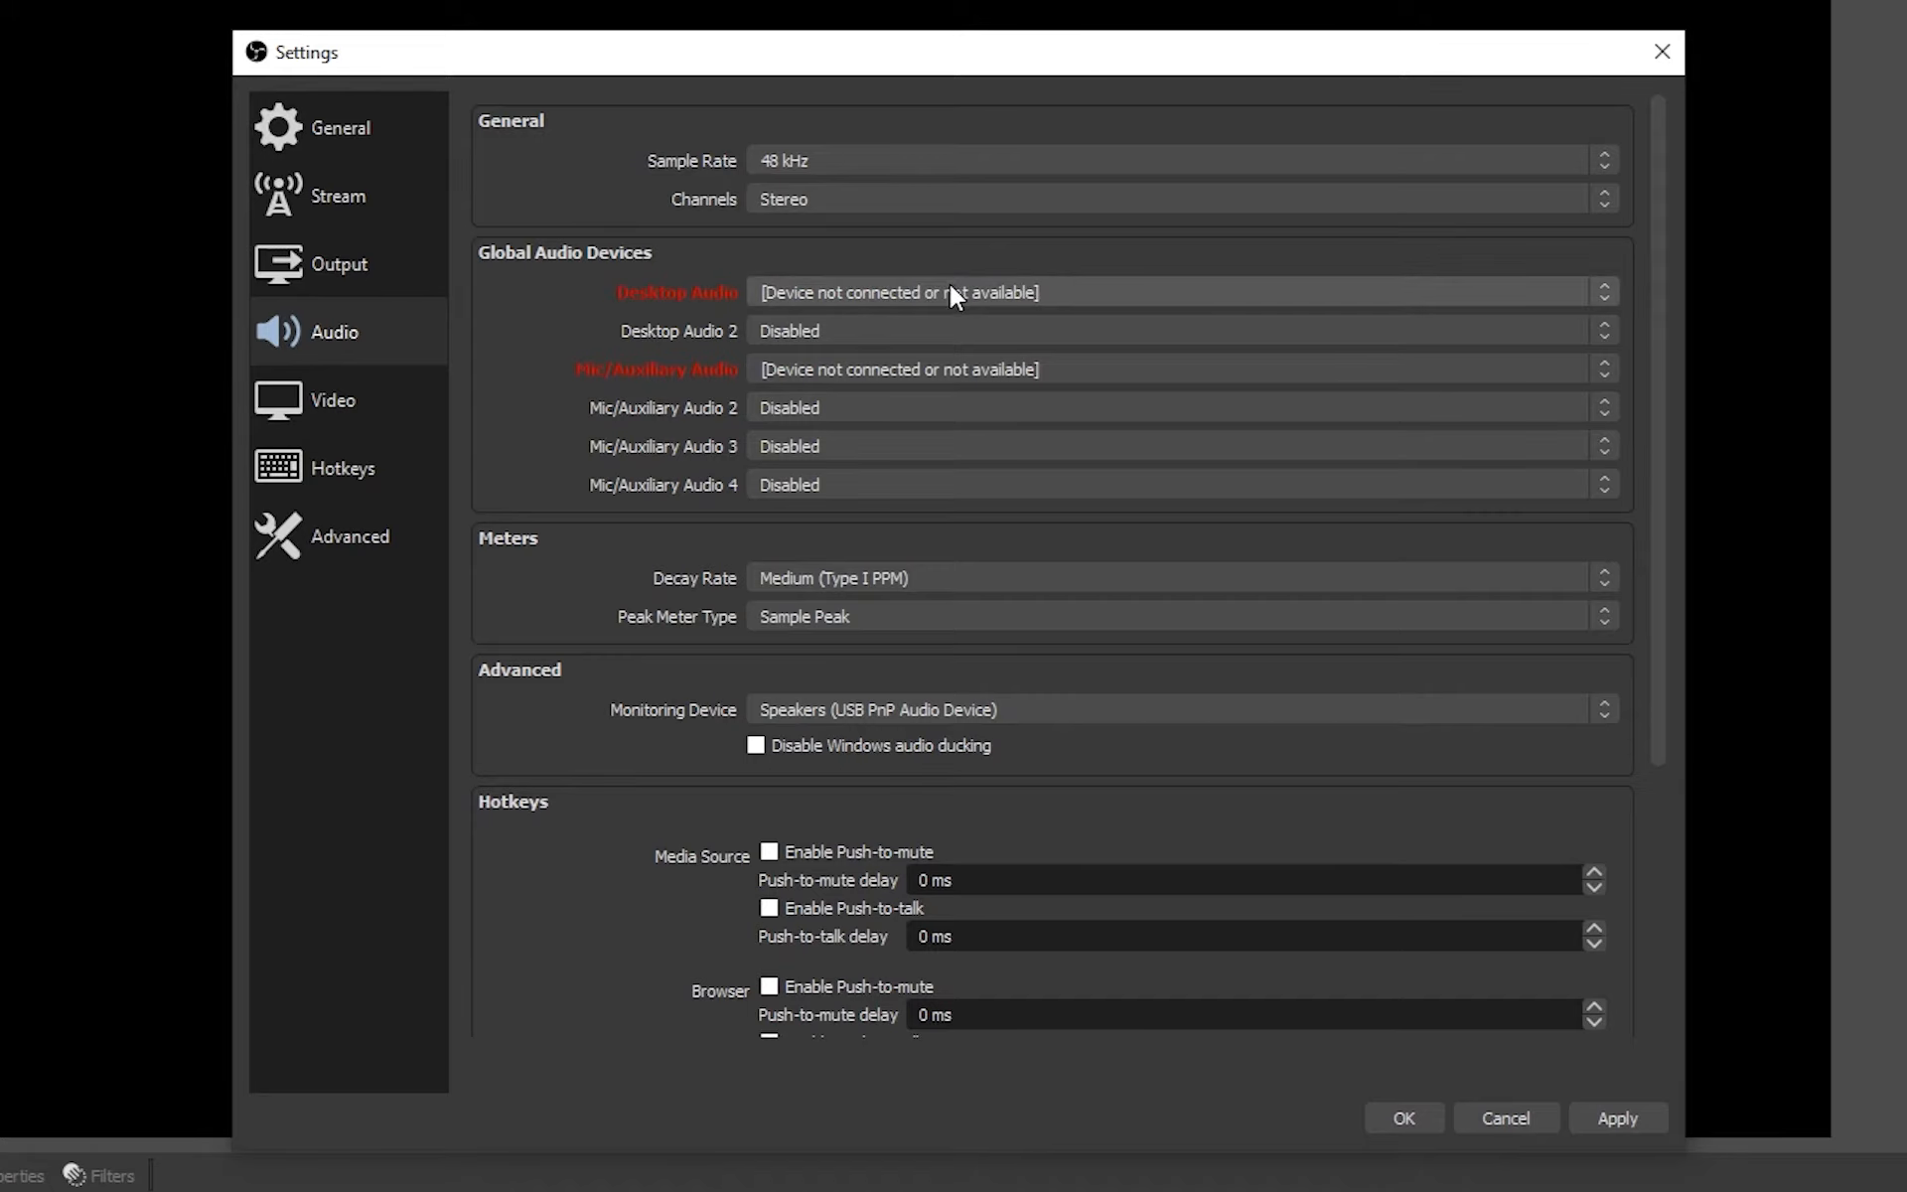
{"action": "left_click", "coordinate": [909, 299]}
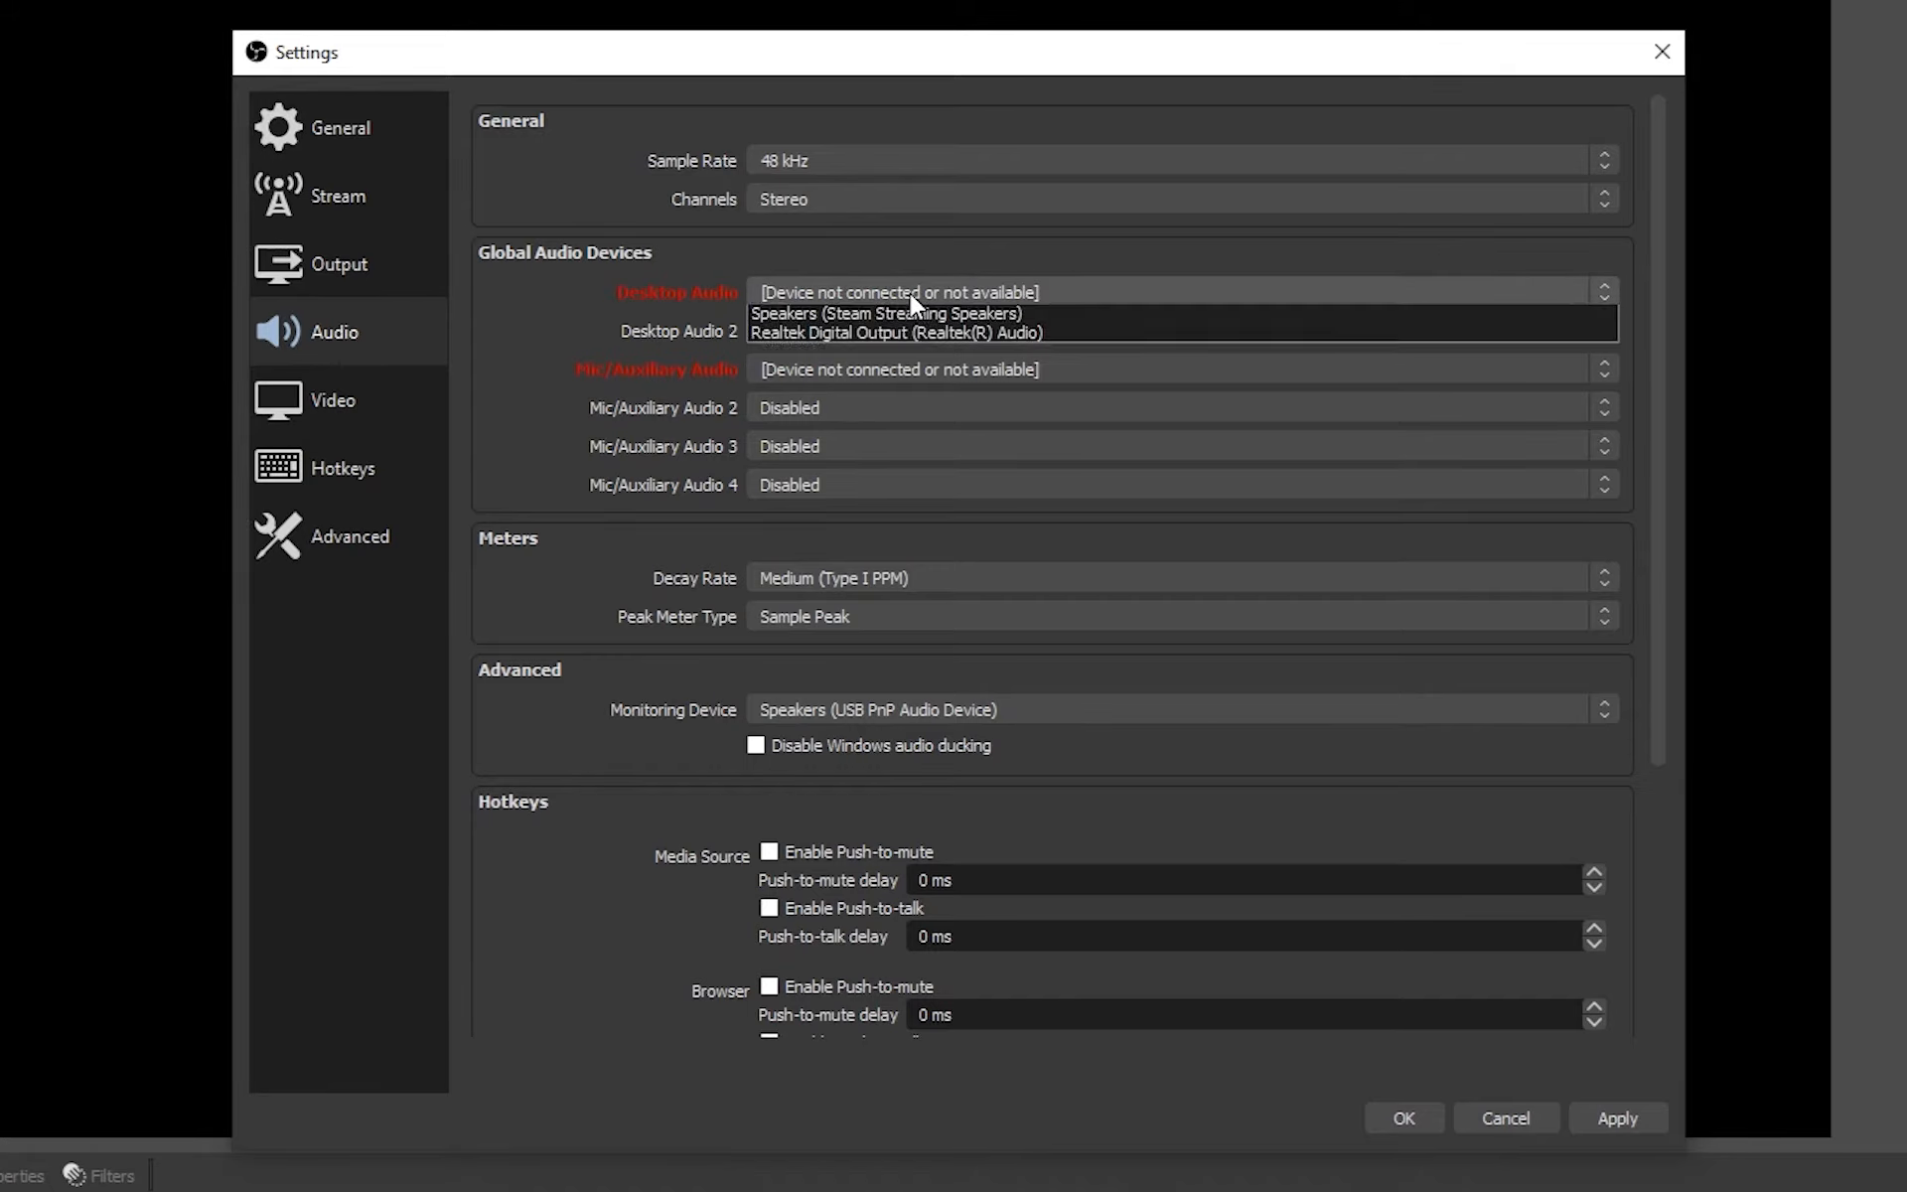
{"action": "left_click", "coordinate": [946, 373]}
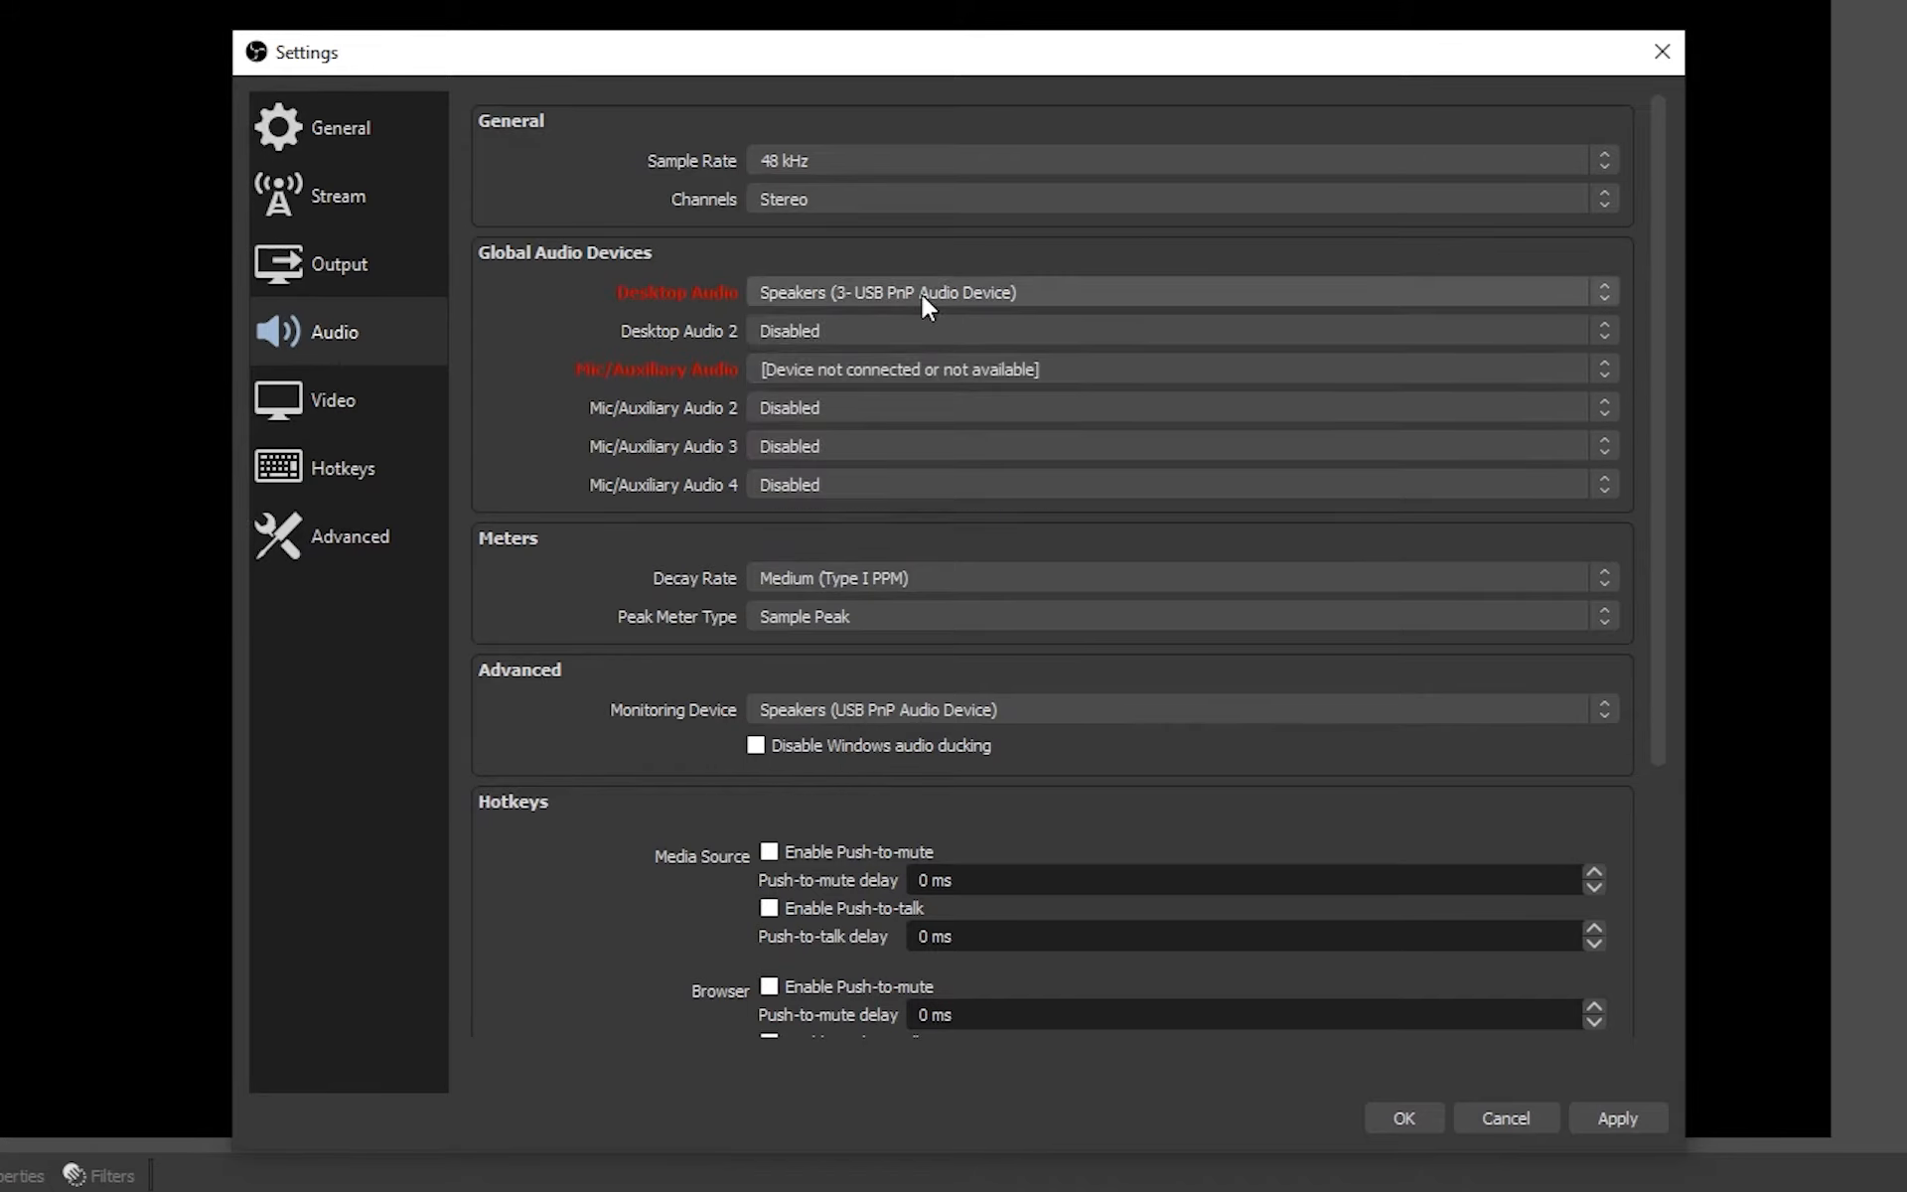
Step: Set Mic/Auxiliary Audio to Microphone (USB Audio Device) and apply the audio settings
{"action": "left_click", "coordinate": [820, 359]}
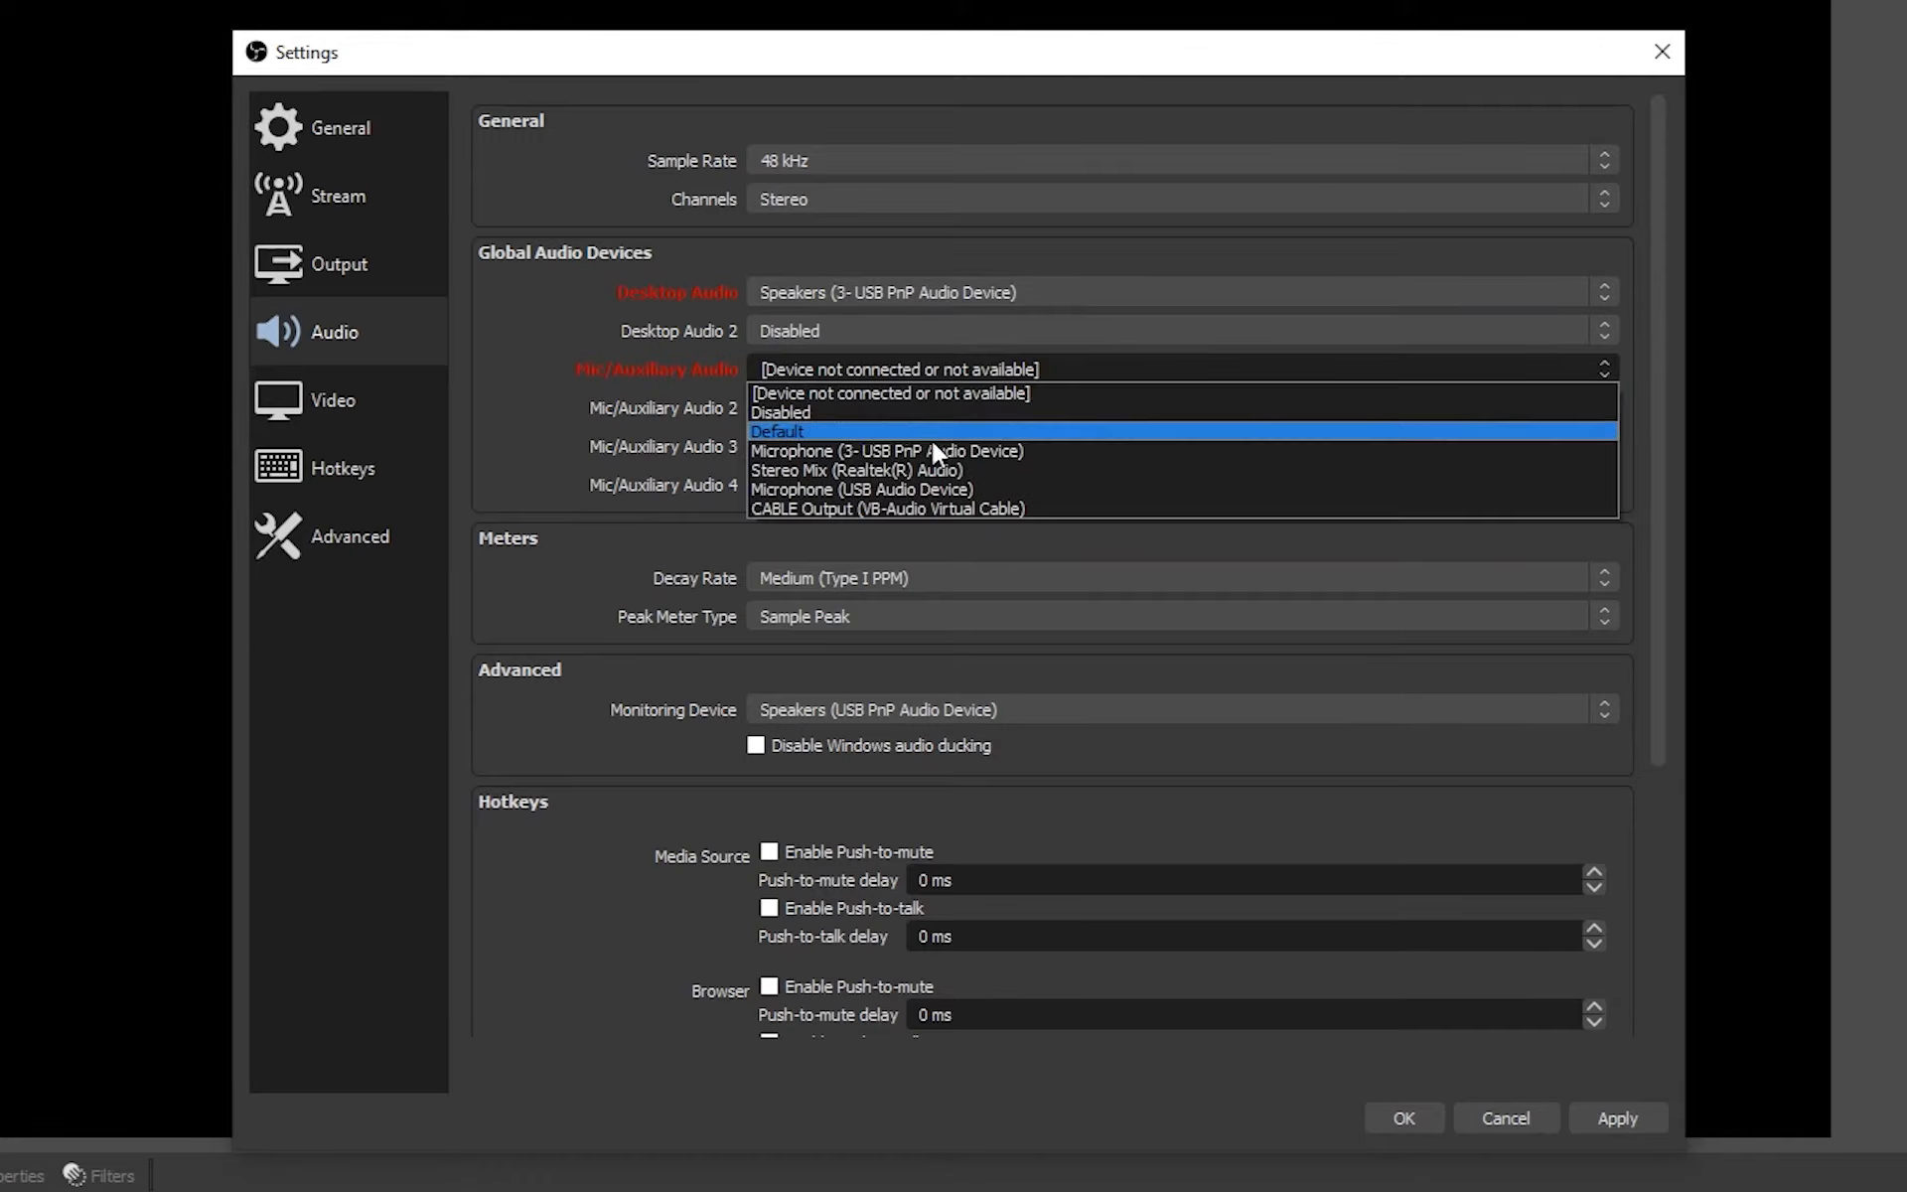
{"action": "left_click", "coordinate": [955, 484]}
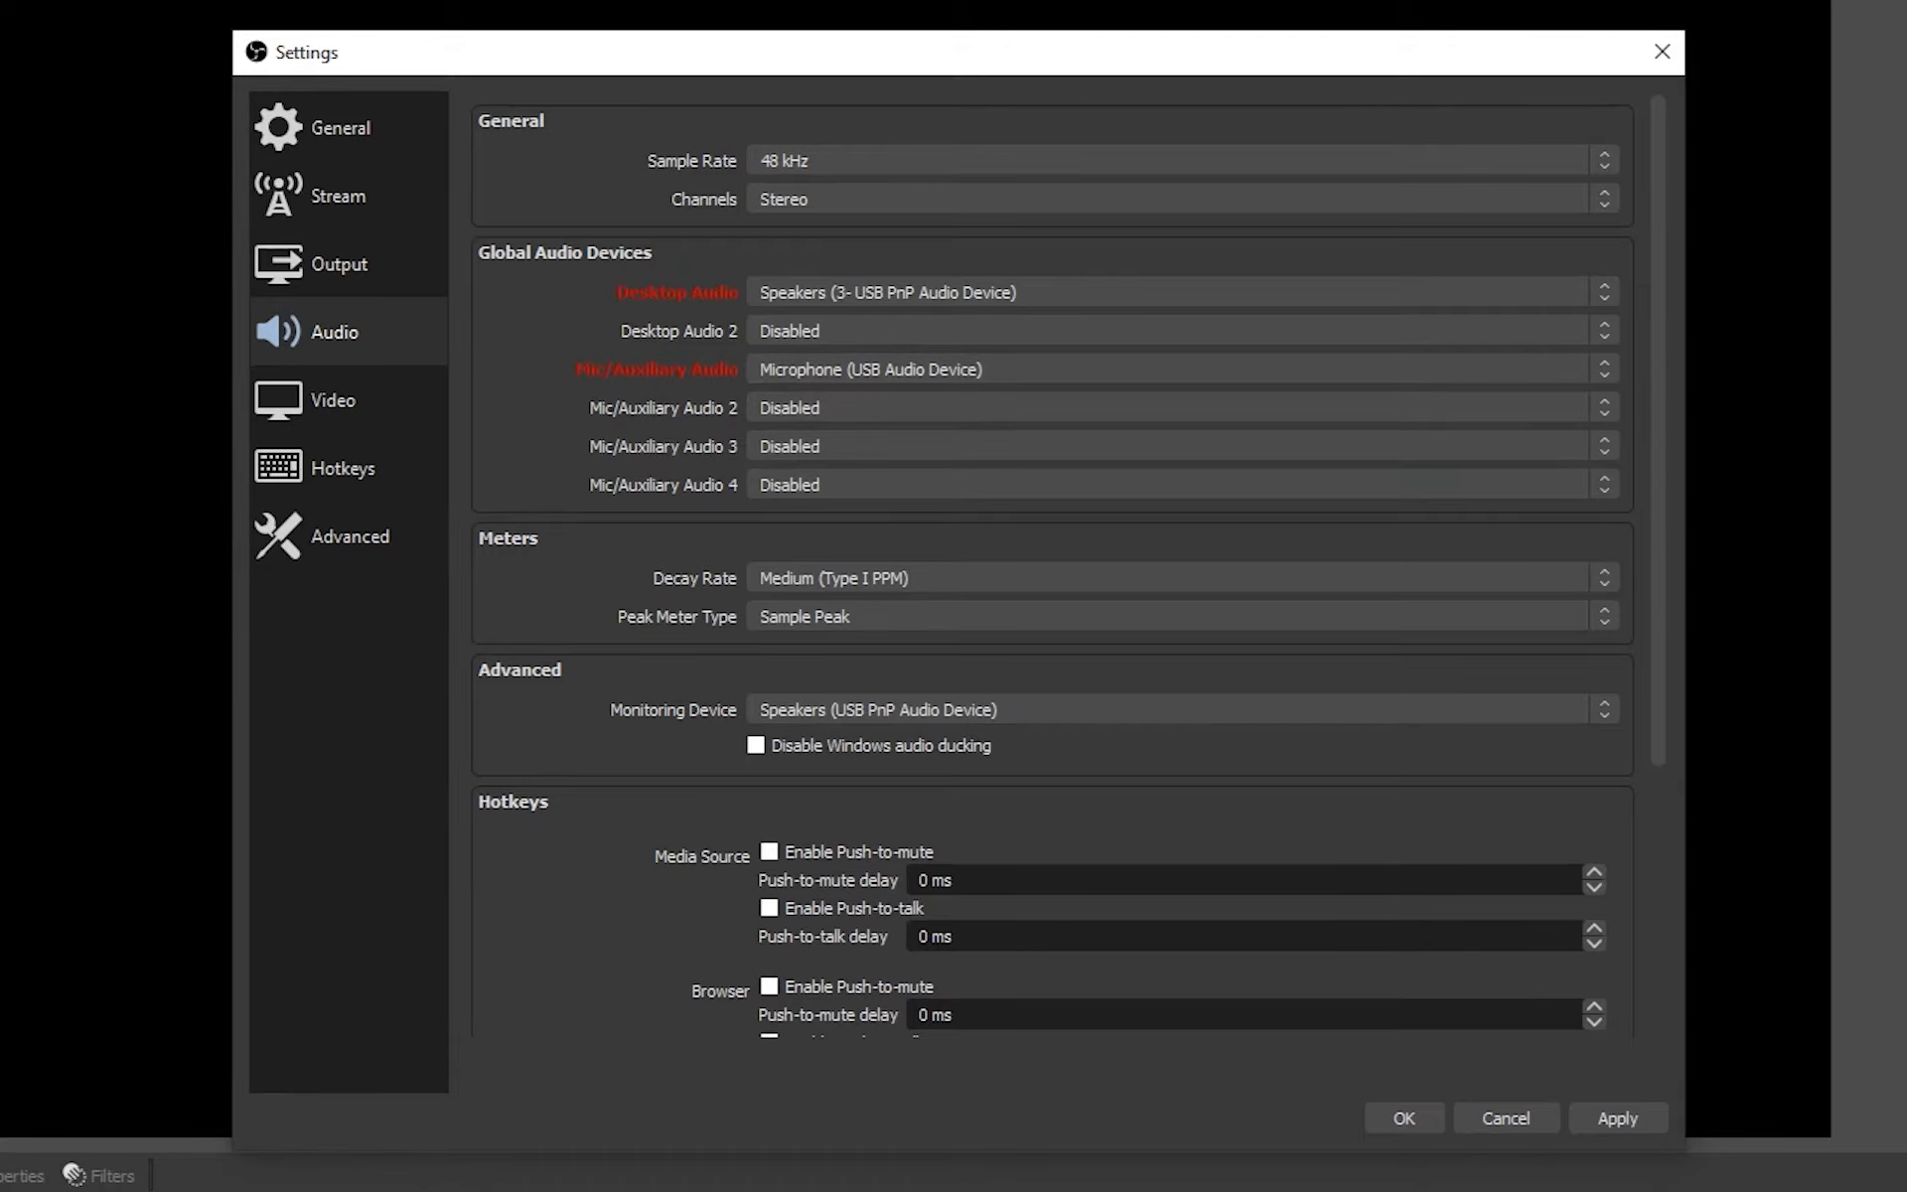
{"action": "left_click", "coordinate": [1639, 1127]}
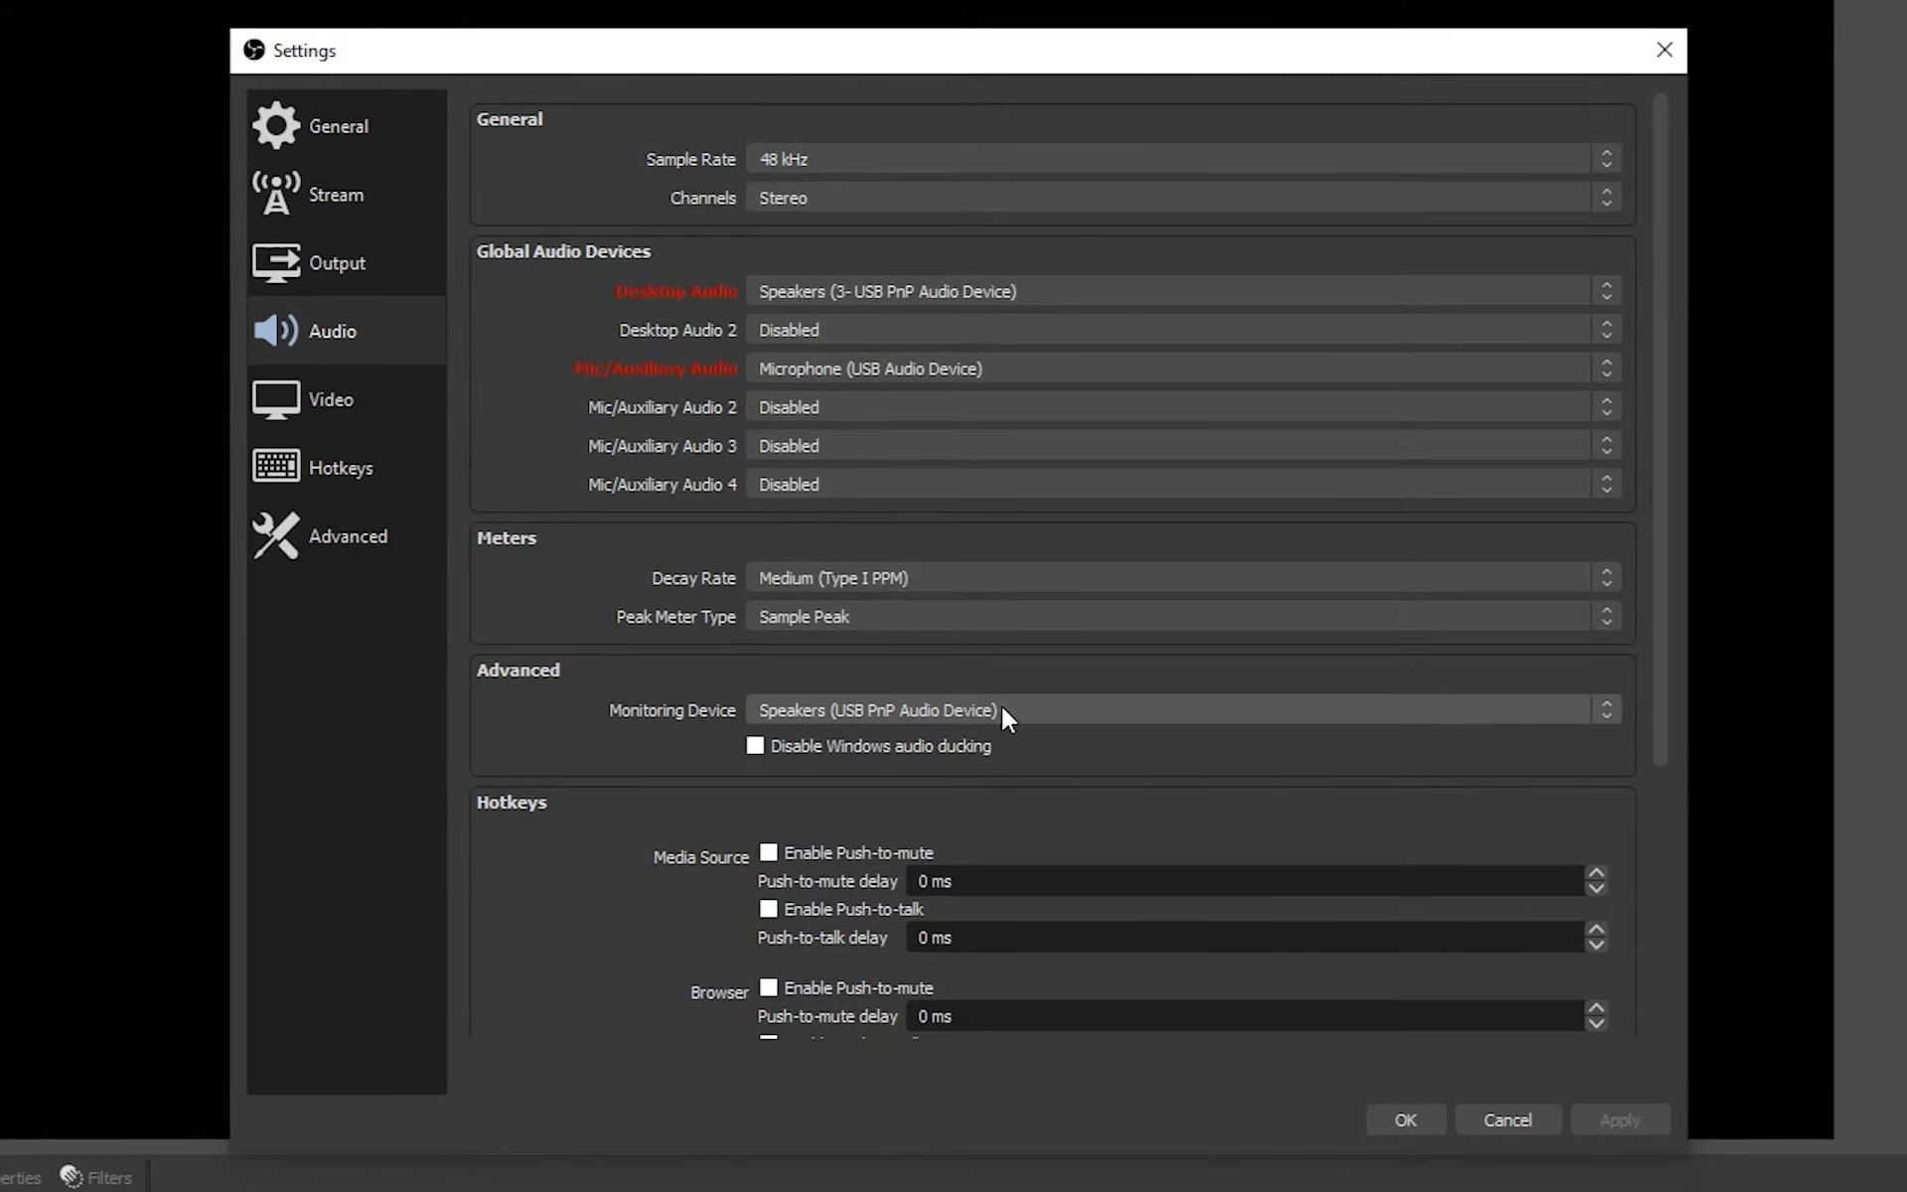
Step: Set the monitoring device to Speakers (3- USB PnP Audio Device) and look over the audio hotkey options
{"action": "scroll", "coordinate": [884, 713], "scroll_direction": "down", "scroll_amount": 2}
{"action": "scroll", "coordinate": [861, 813], "scroll_direction": "down", "scroll_amount": 4}
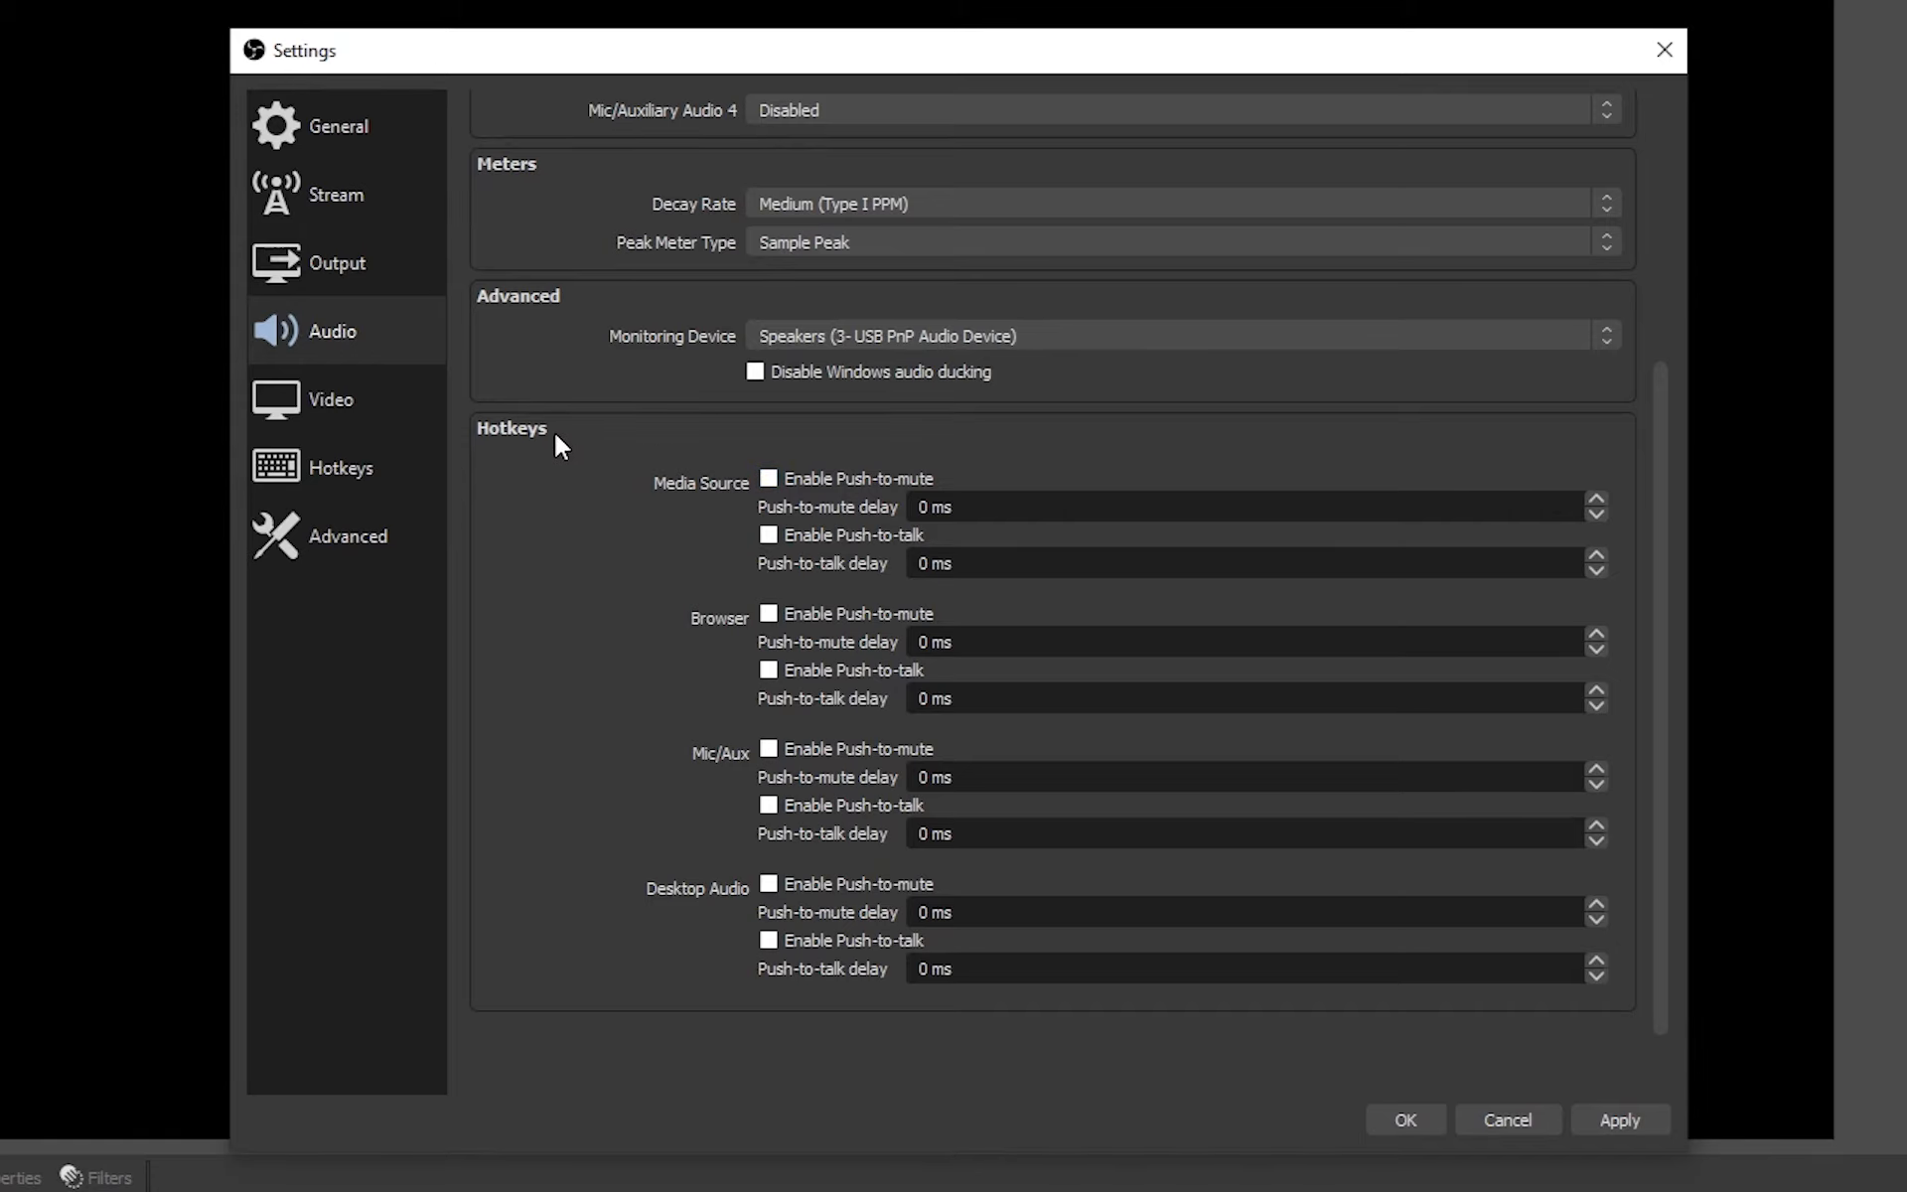
Step: Set the output (scaled) resolution to 640x480 in the video settings
{"action": "left_click", "coordinate": [362, 396]}
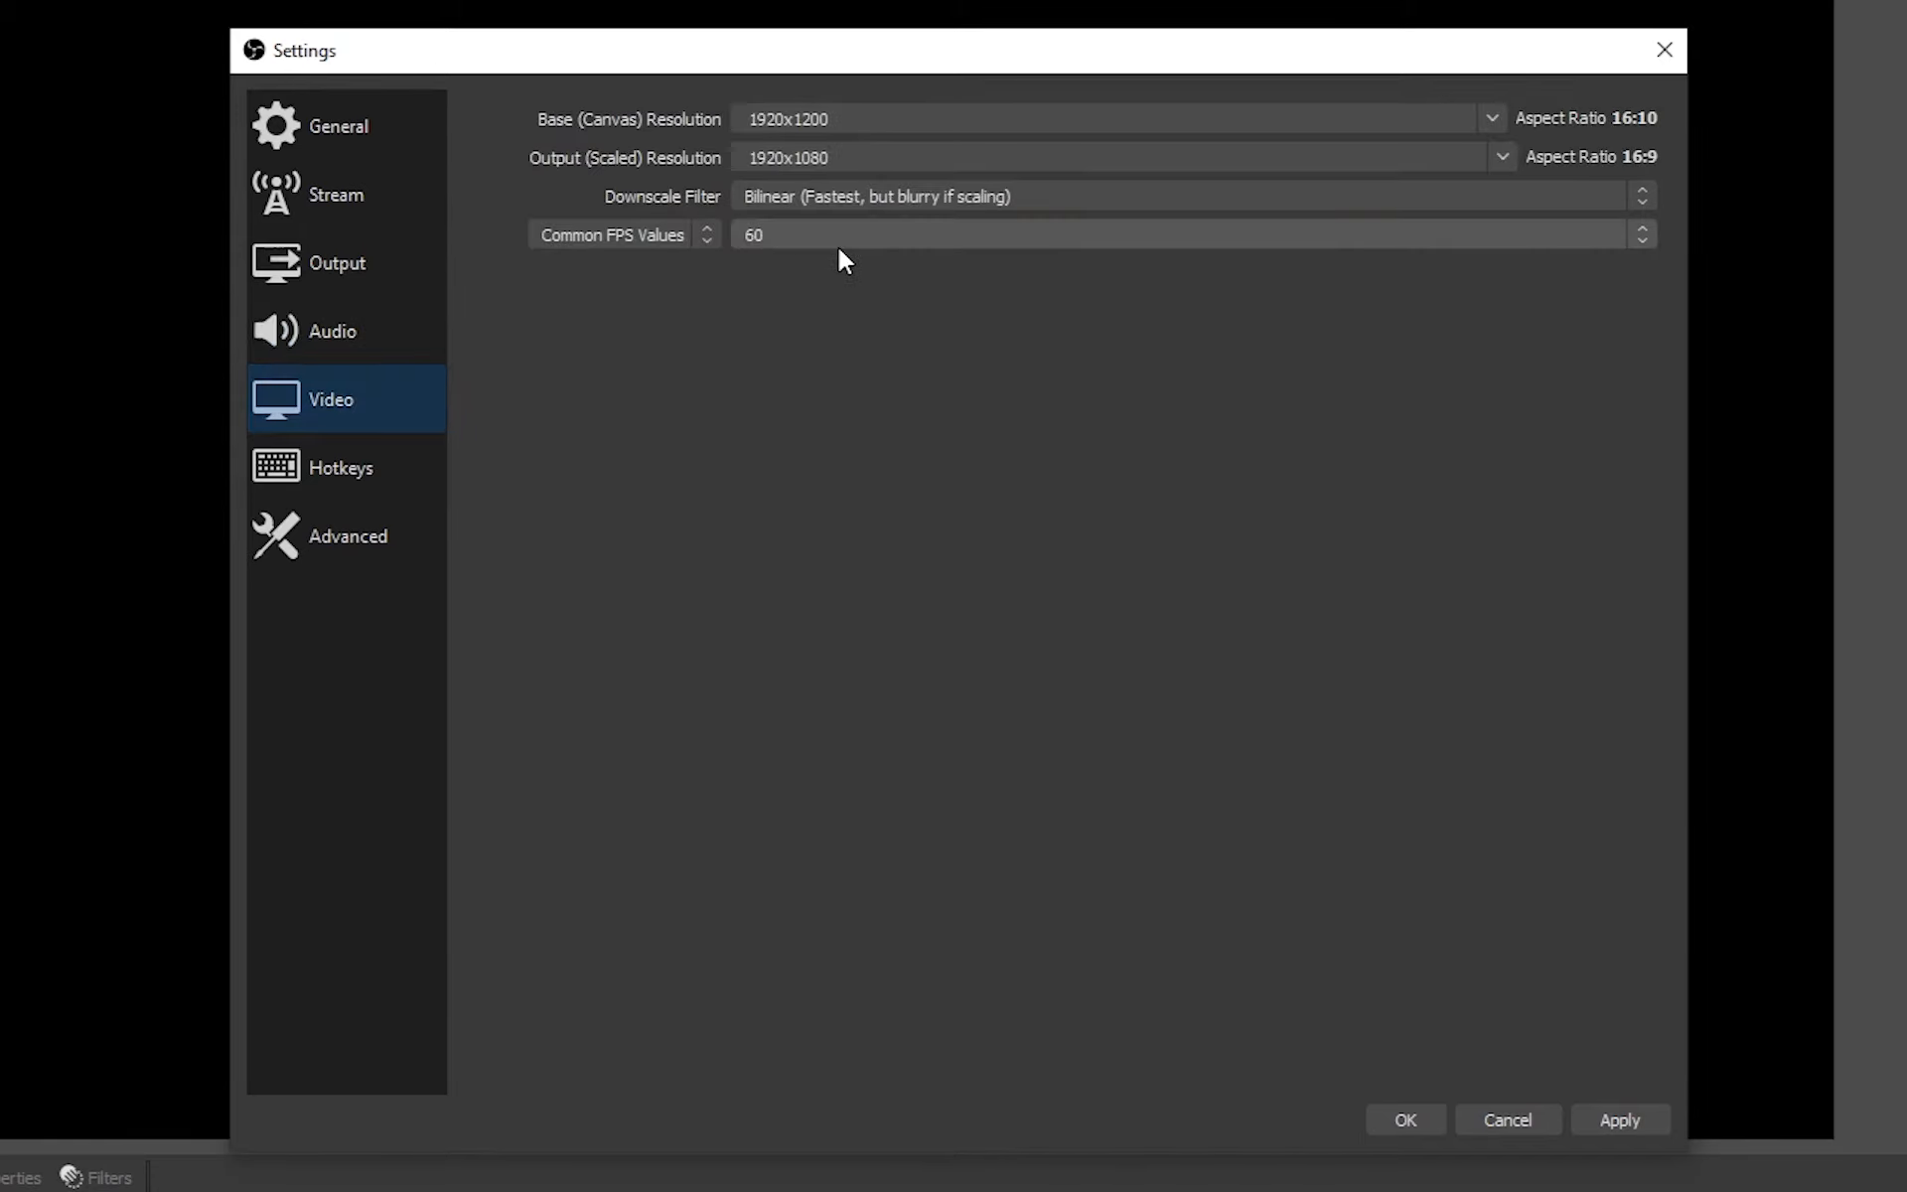
{"action": "mouse_move", "coordinate": [926, 116]}
{"action": "left_mouse_down"}
{"action": "mouse_move", "coordinate": [713, 111]}
{"action": "mouse_move", "coordinate": [934, 130]}
{"action": "left_mouse_up"}
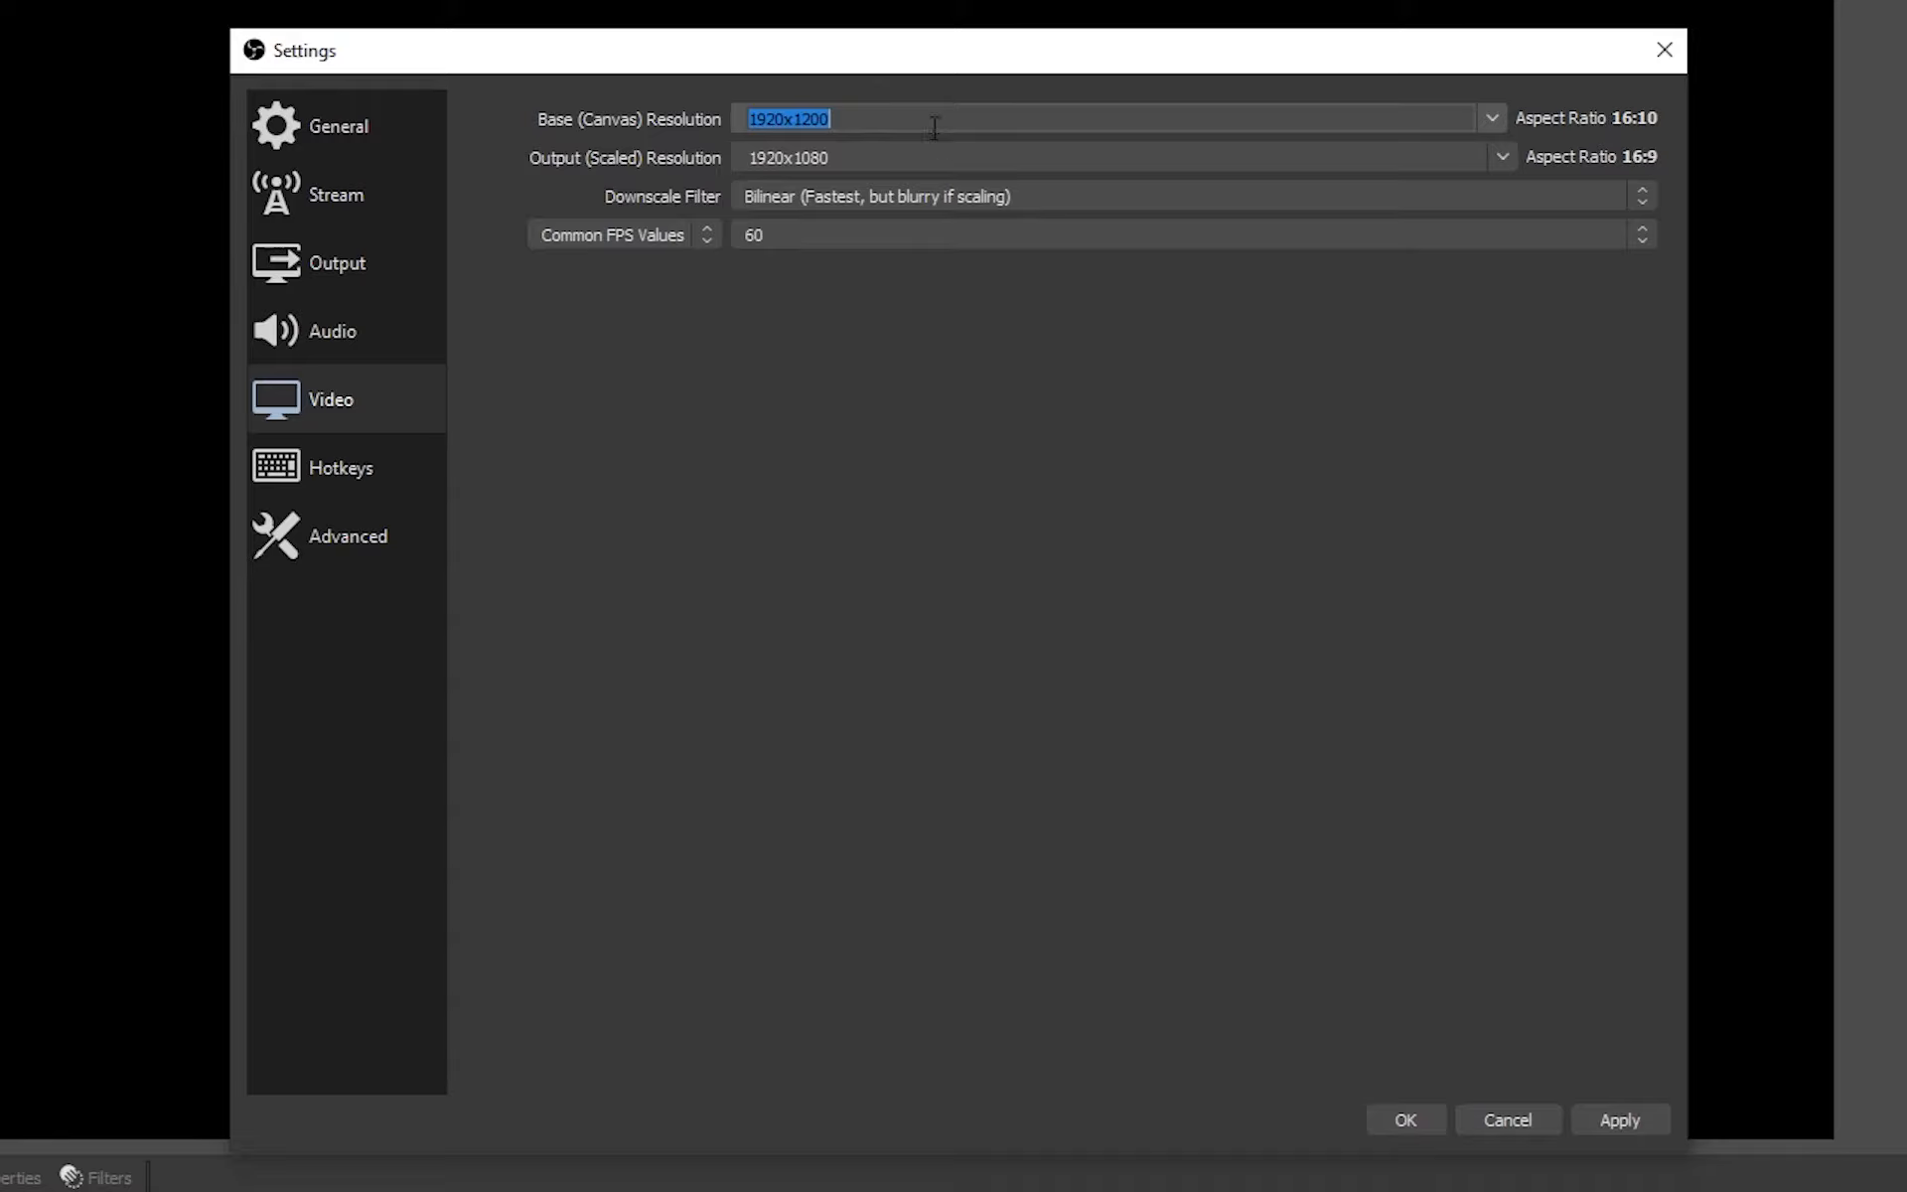
{"action": "left_click", "coordinate": [916, 113]}
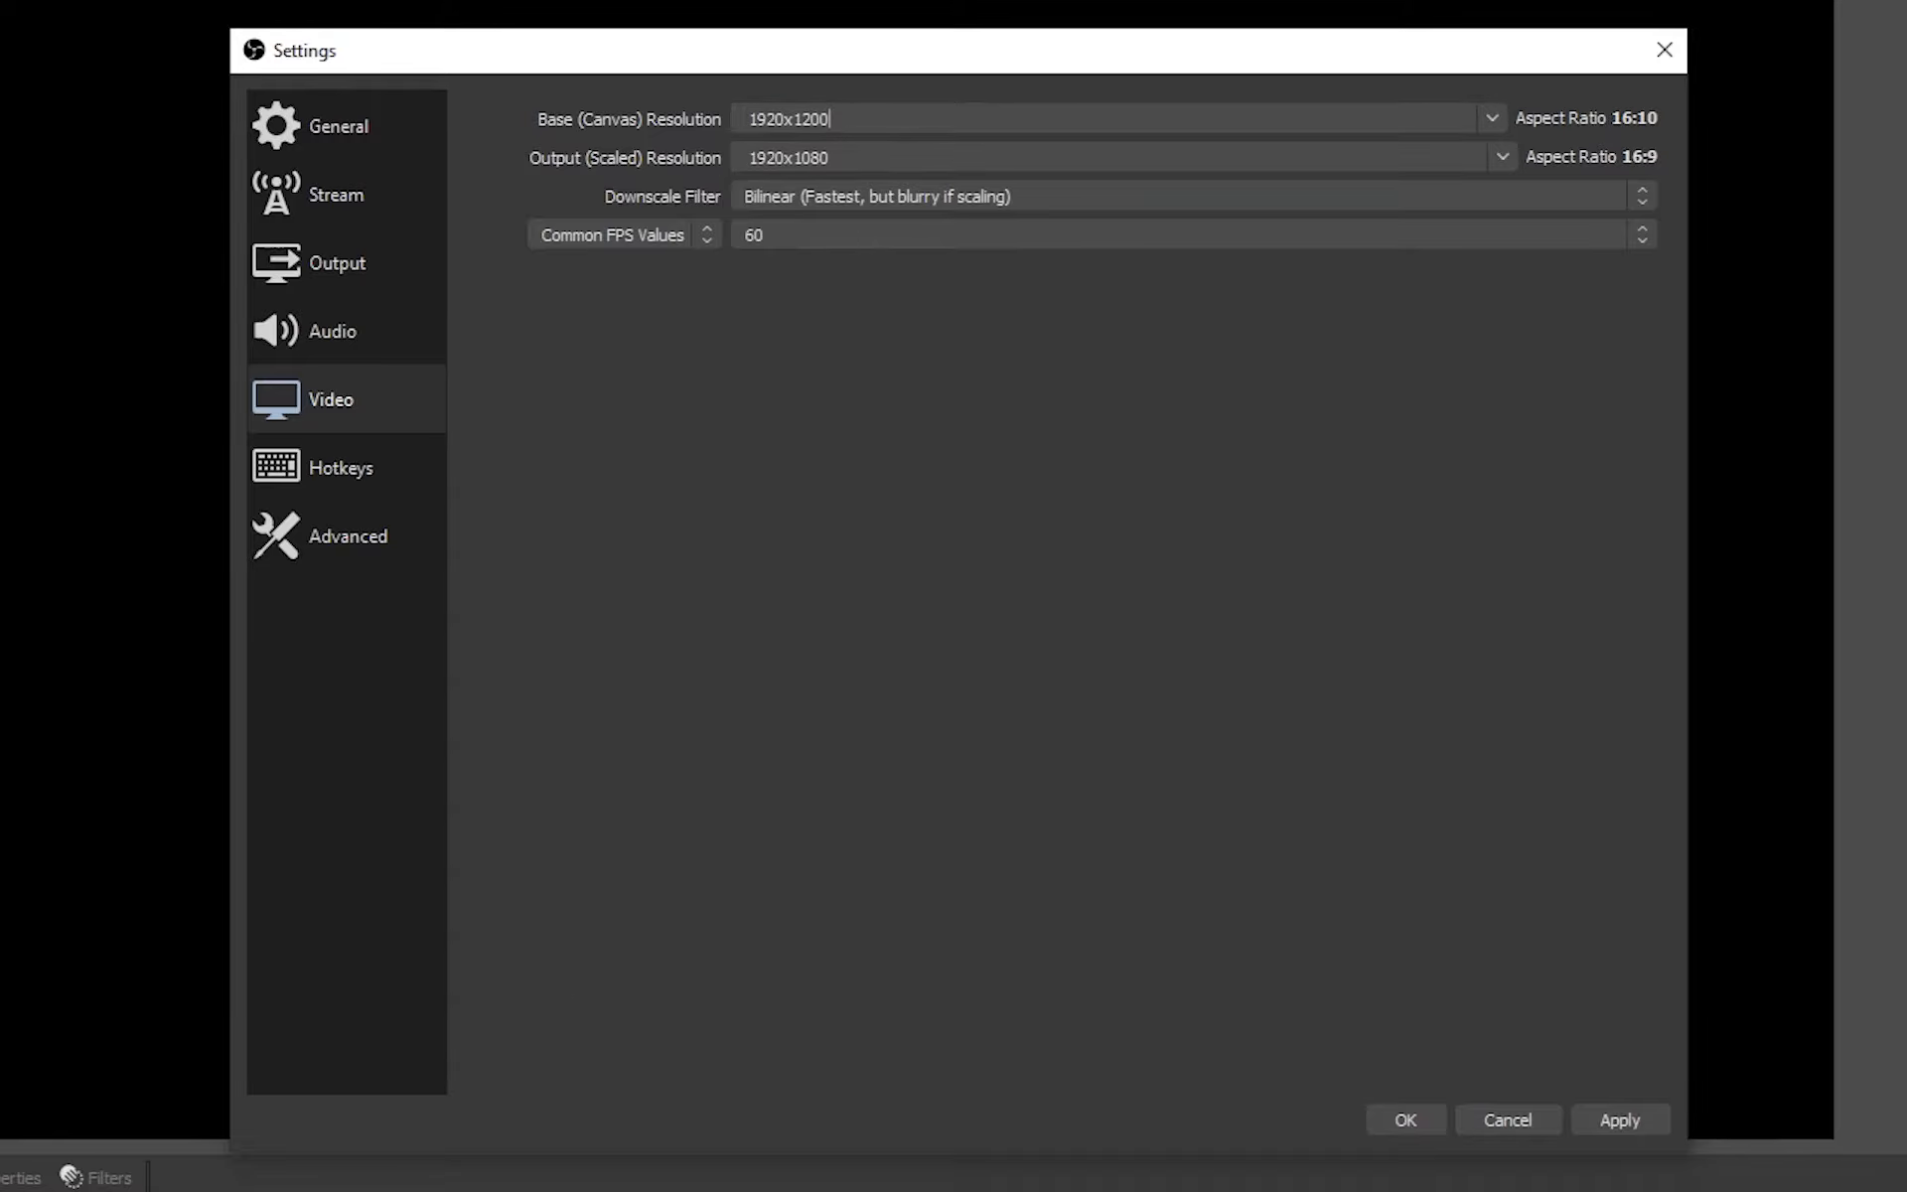
{"action": "double_click", "coordinate": [864, 159]}
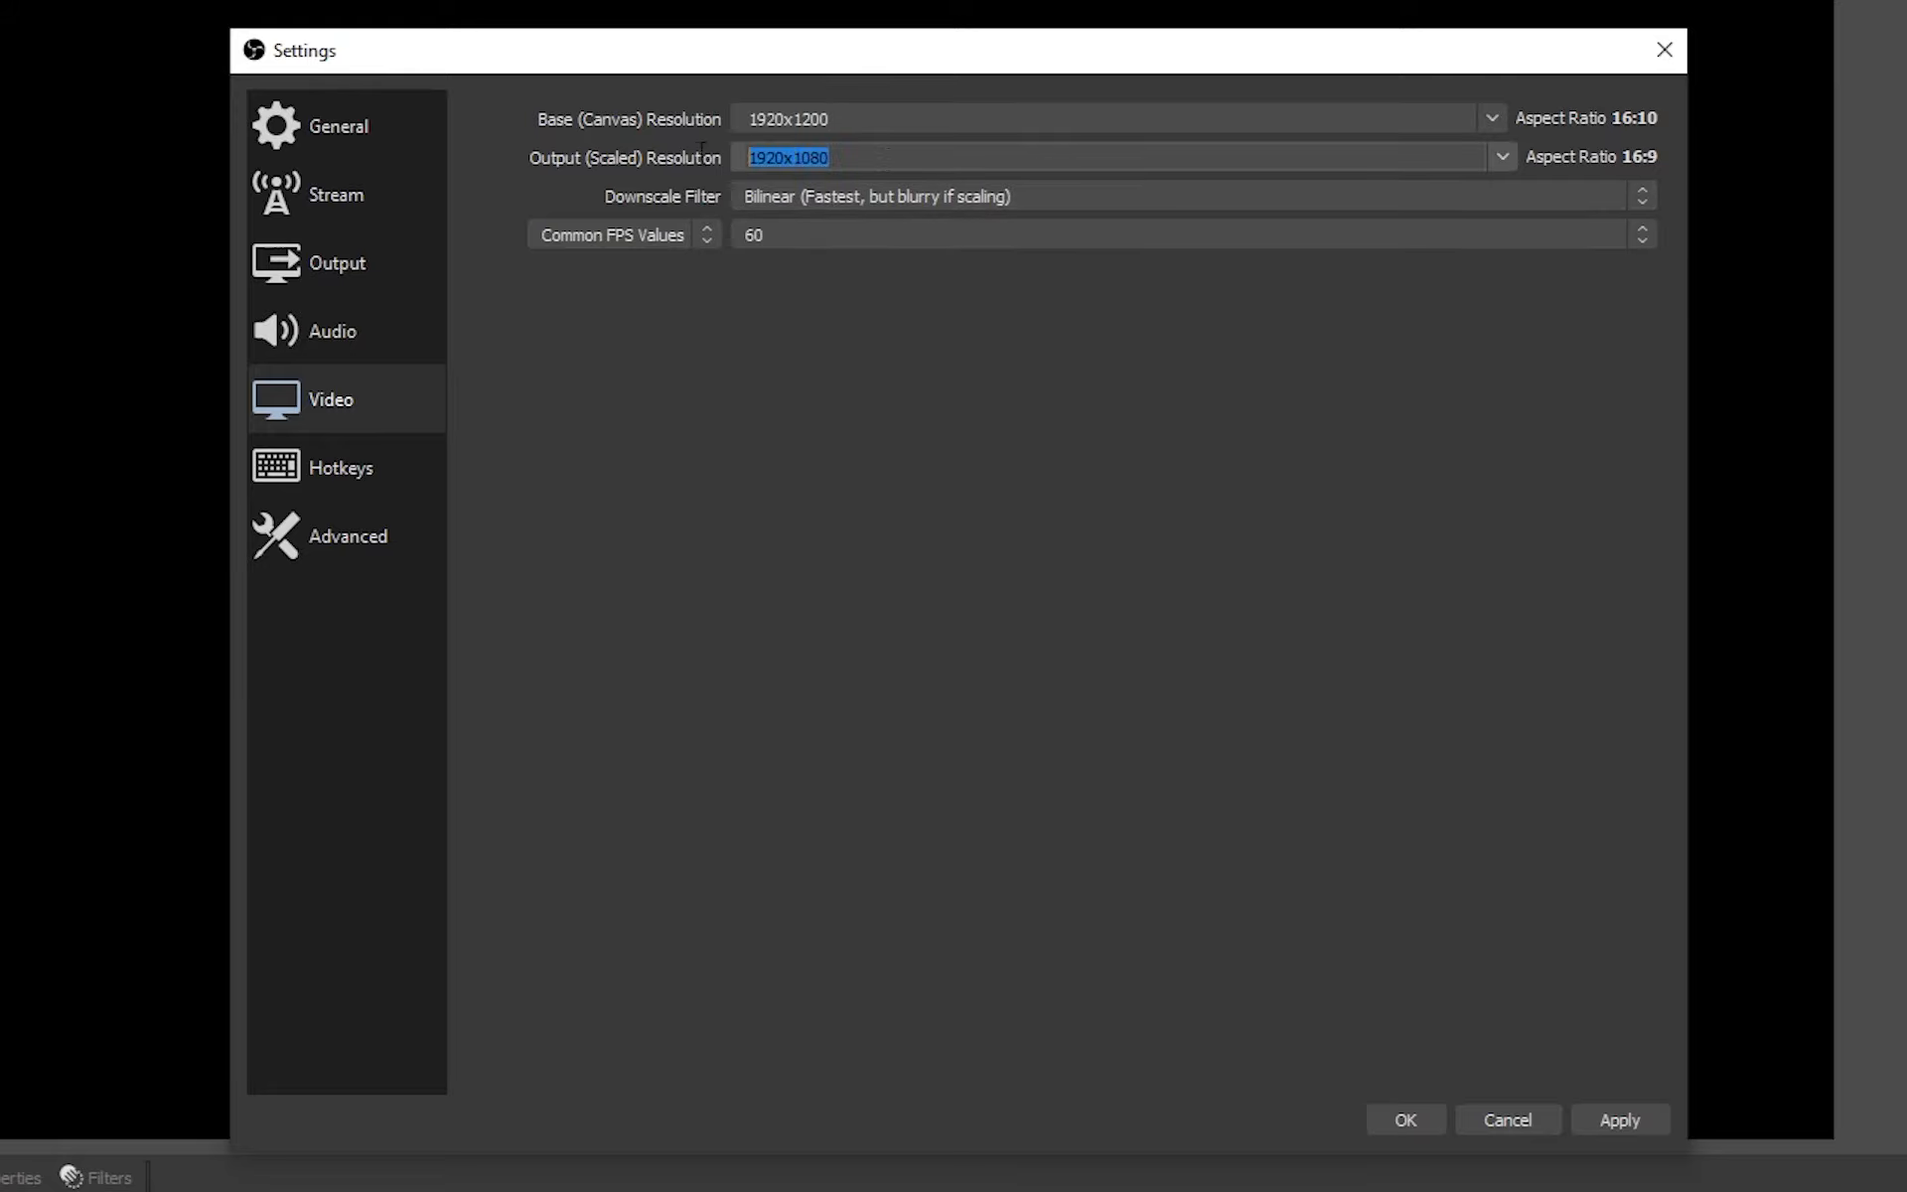
{"action": "type", "text": "640"}
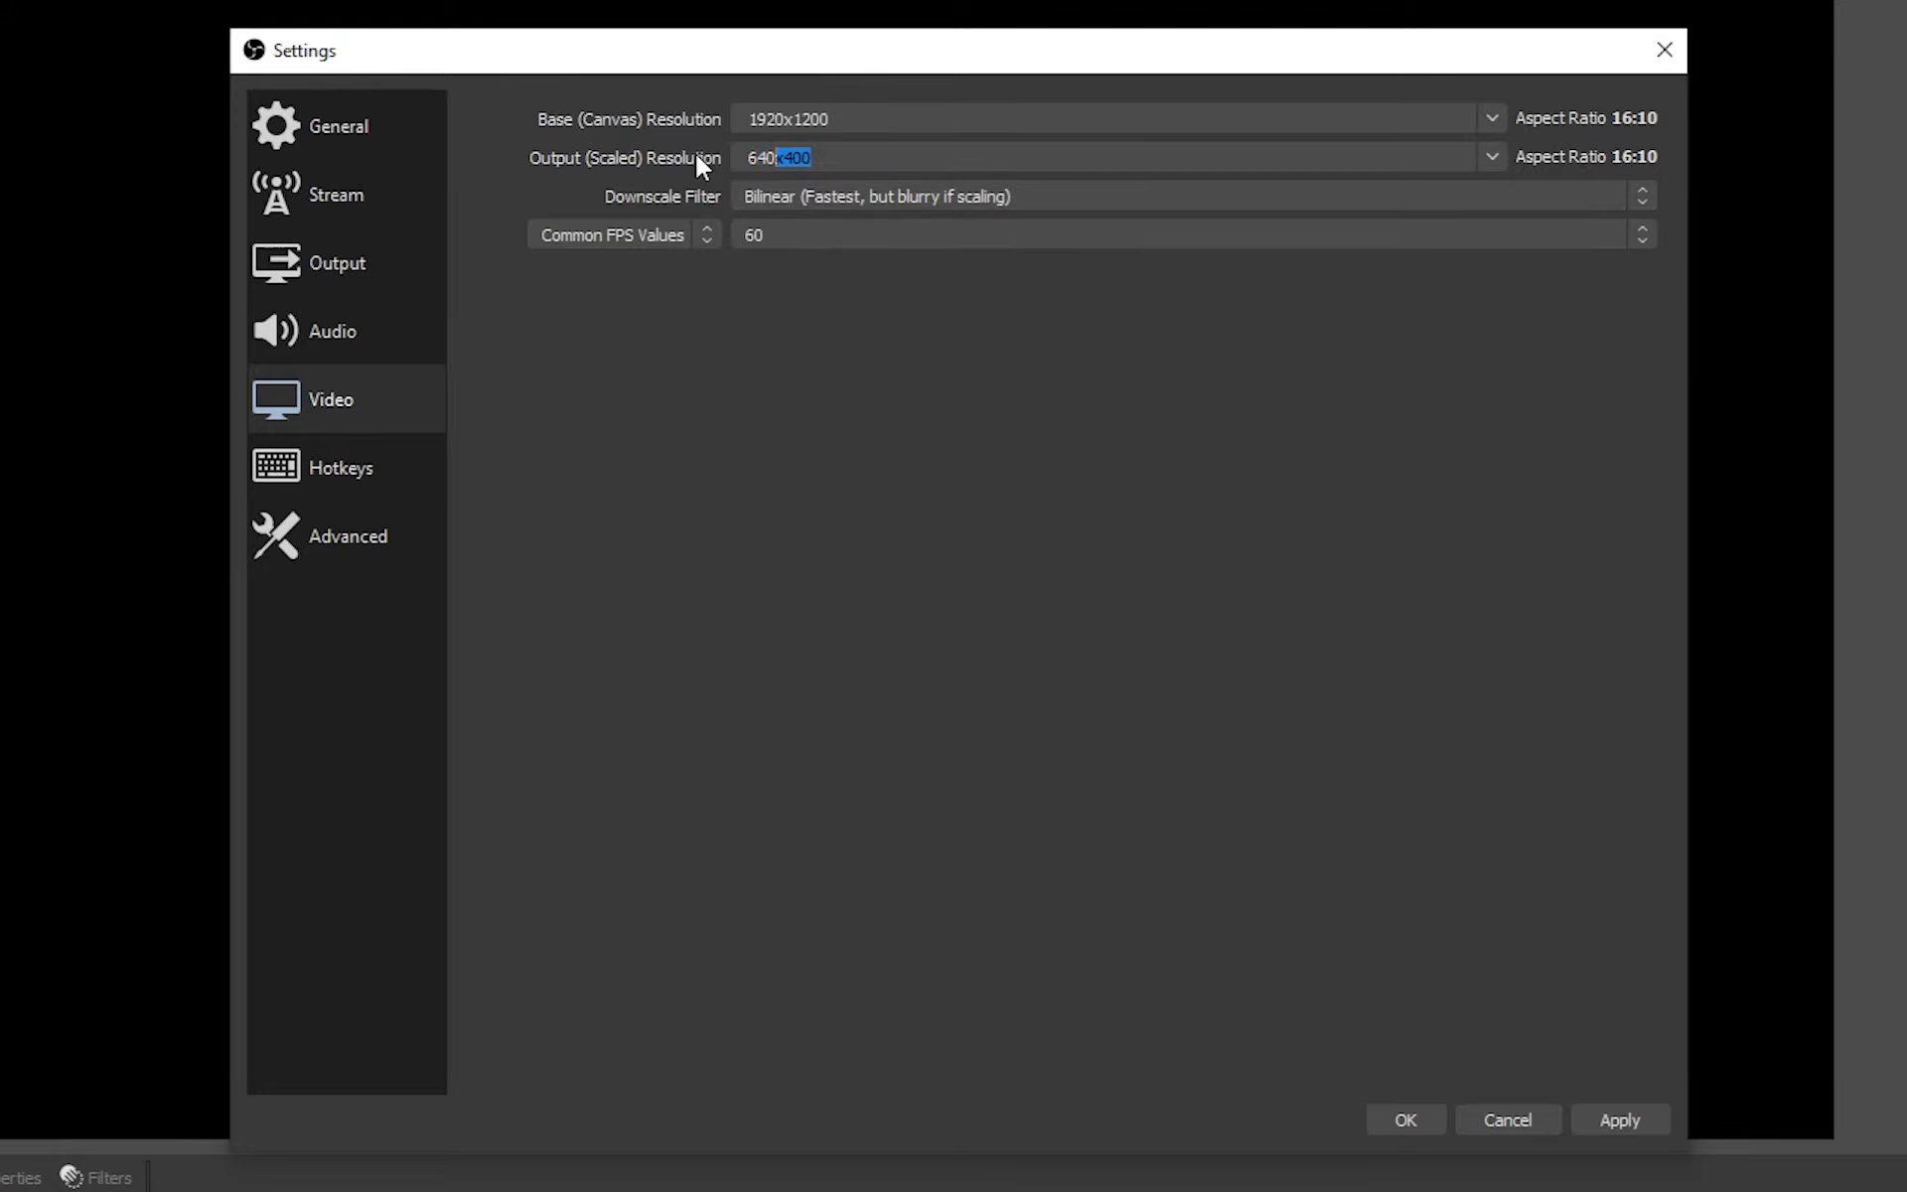
{"action": "type", "text": "x480"}
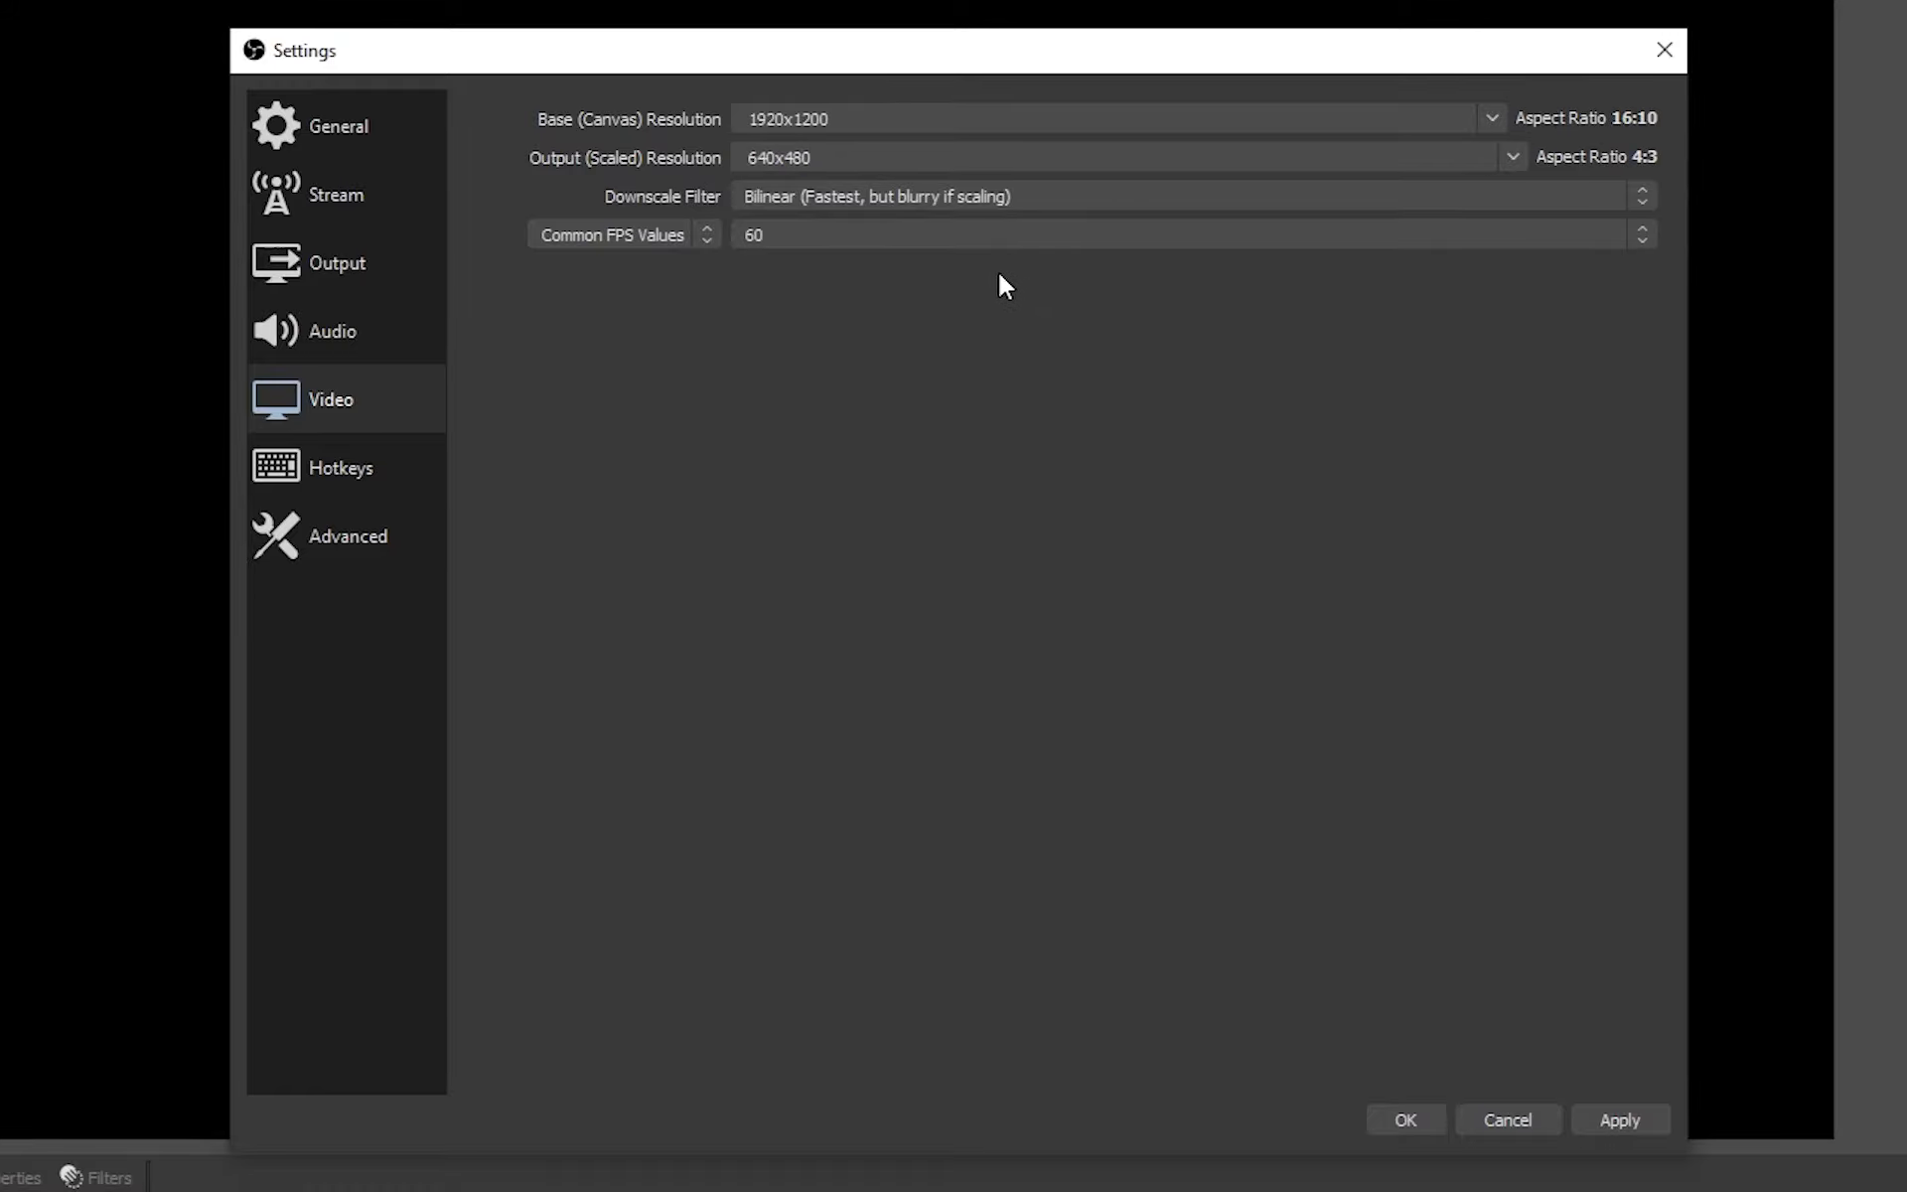
Step: Set the common FPS value to 30 and choose Bilinear (Fastest, but blurry if scaling) as the downscale filter
{"action": "left_click", "coordinate": [966, 235]}
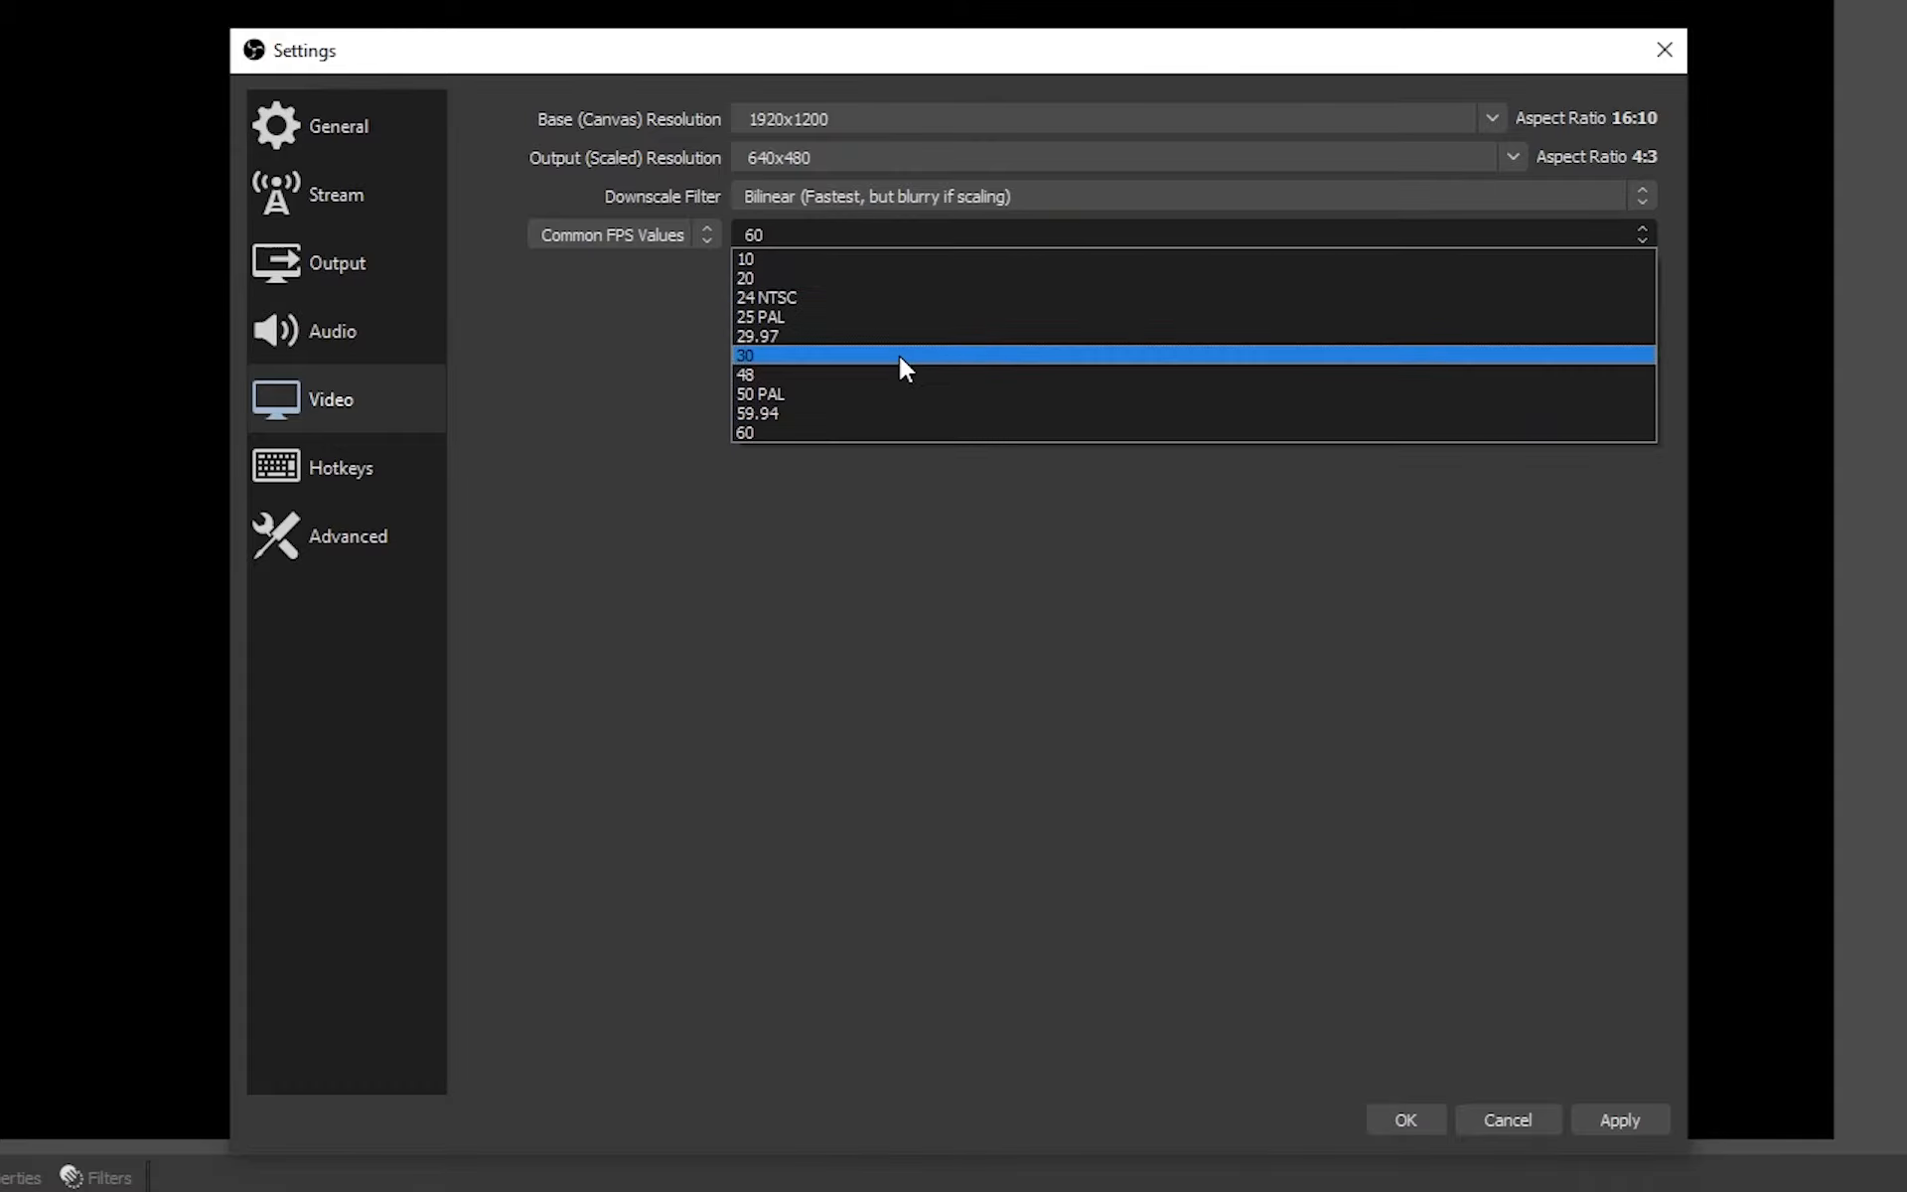
{"action": "left_click", "coordinate": [904, 357]}
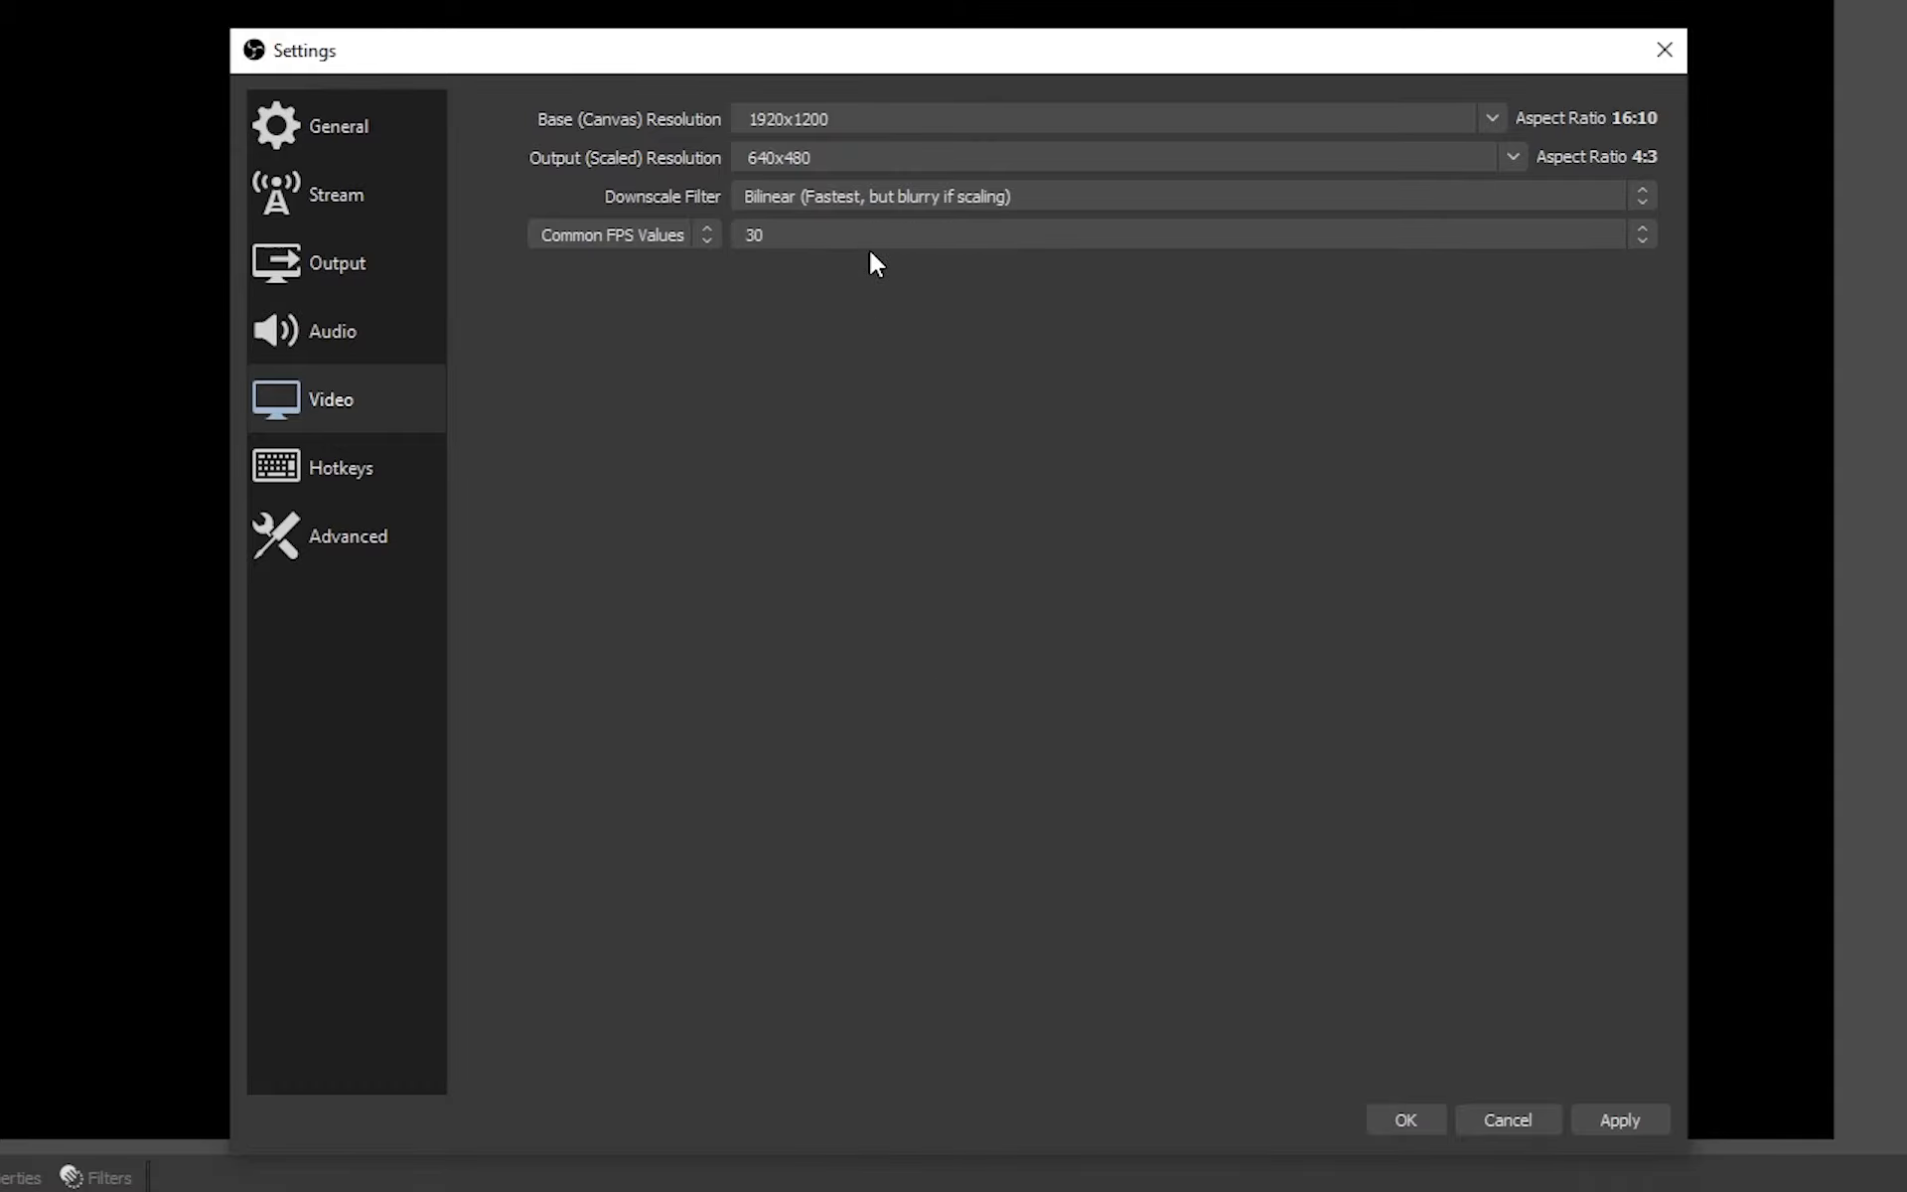
{"action": "left_click", "coordinate": [822, 205]}
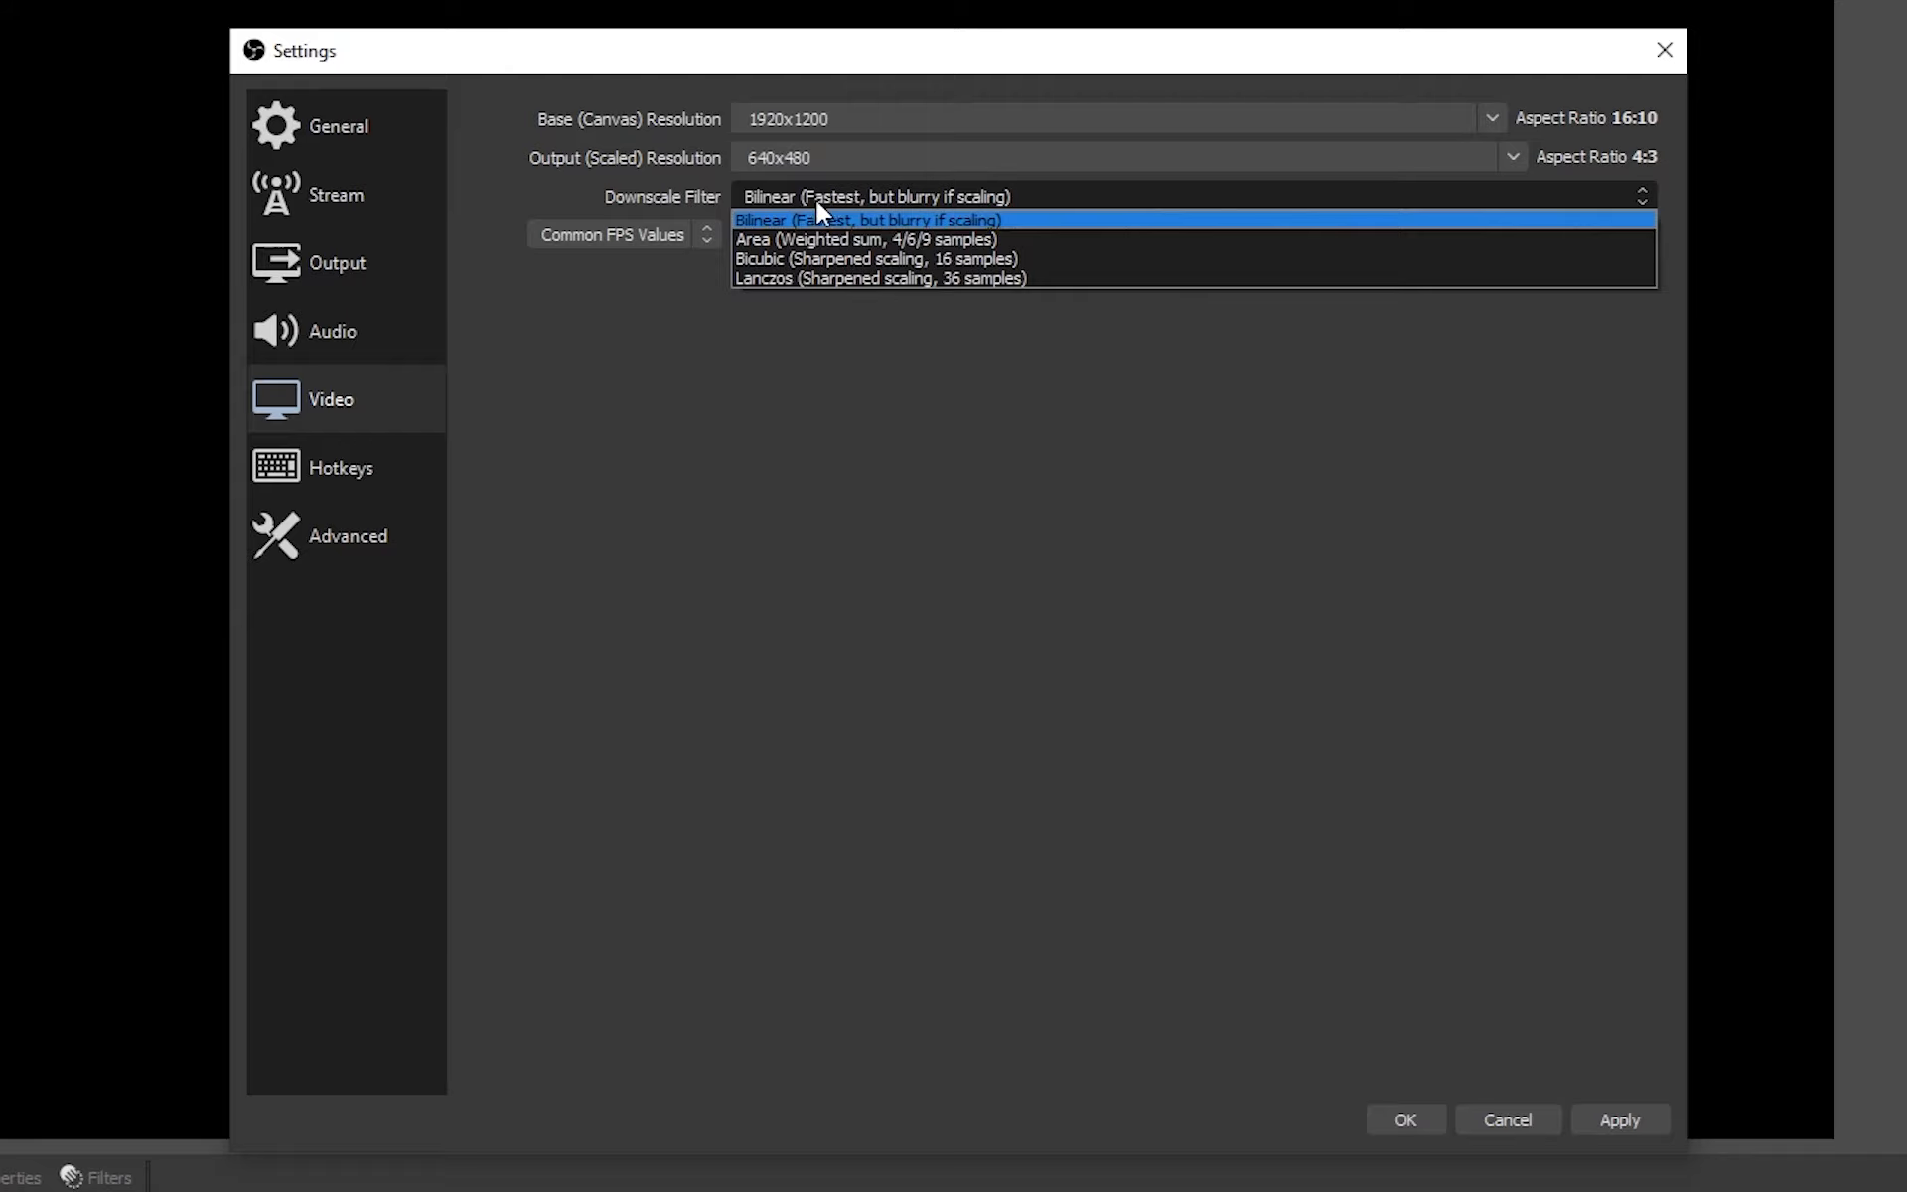
{"action": "left_click", "coordinate": [844, 213]}
Step: Set the common FPS value to 60 and the output (scaled) resolution to 1920x1080
{"action": "left_click", "coordinate": [848, 236]}
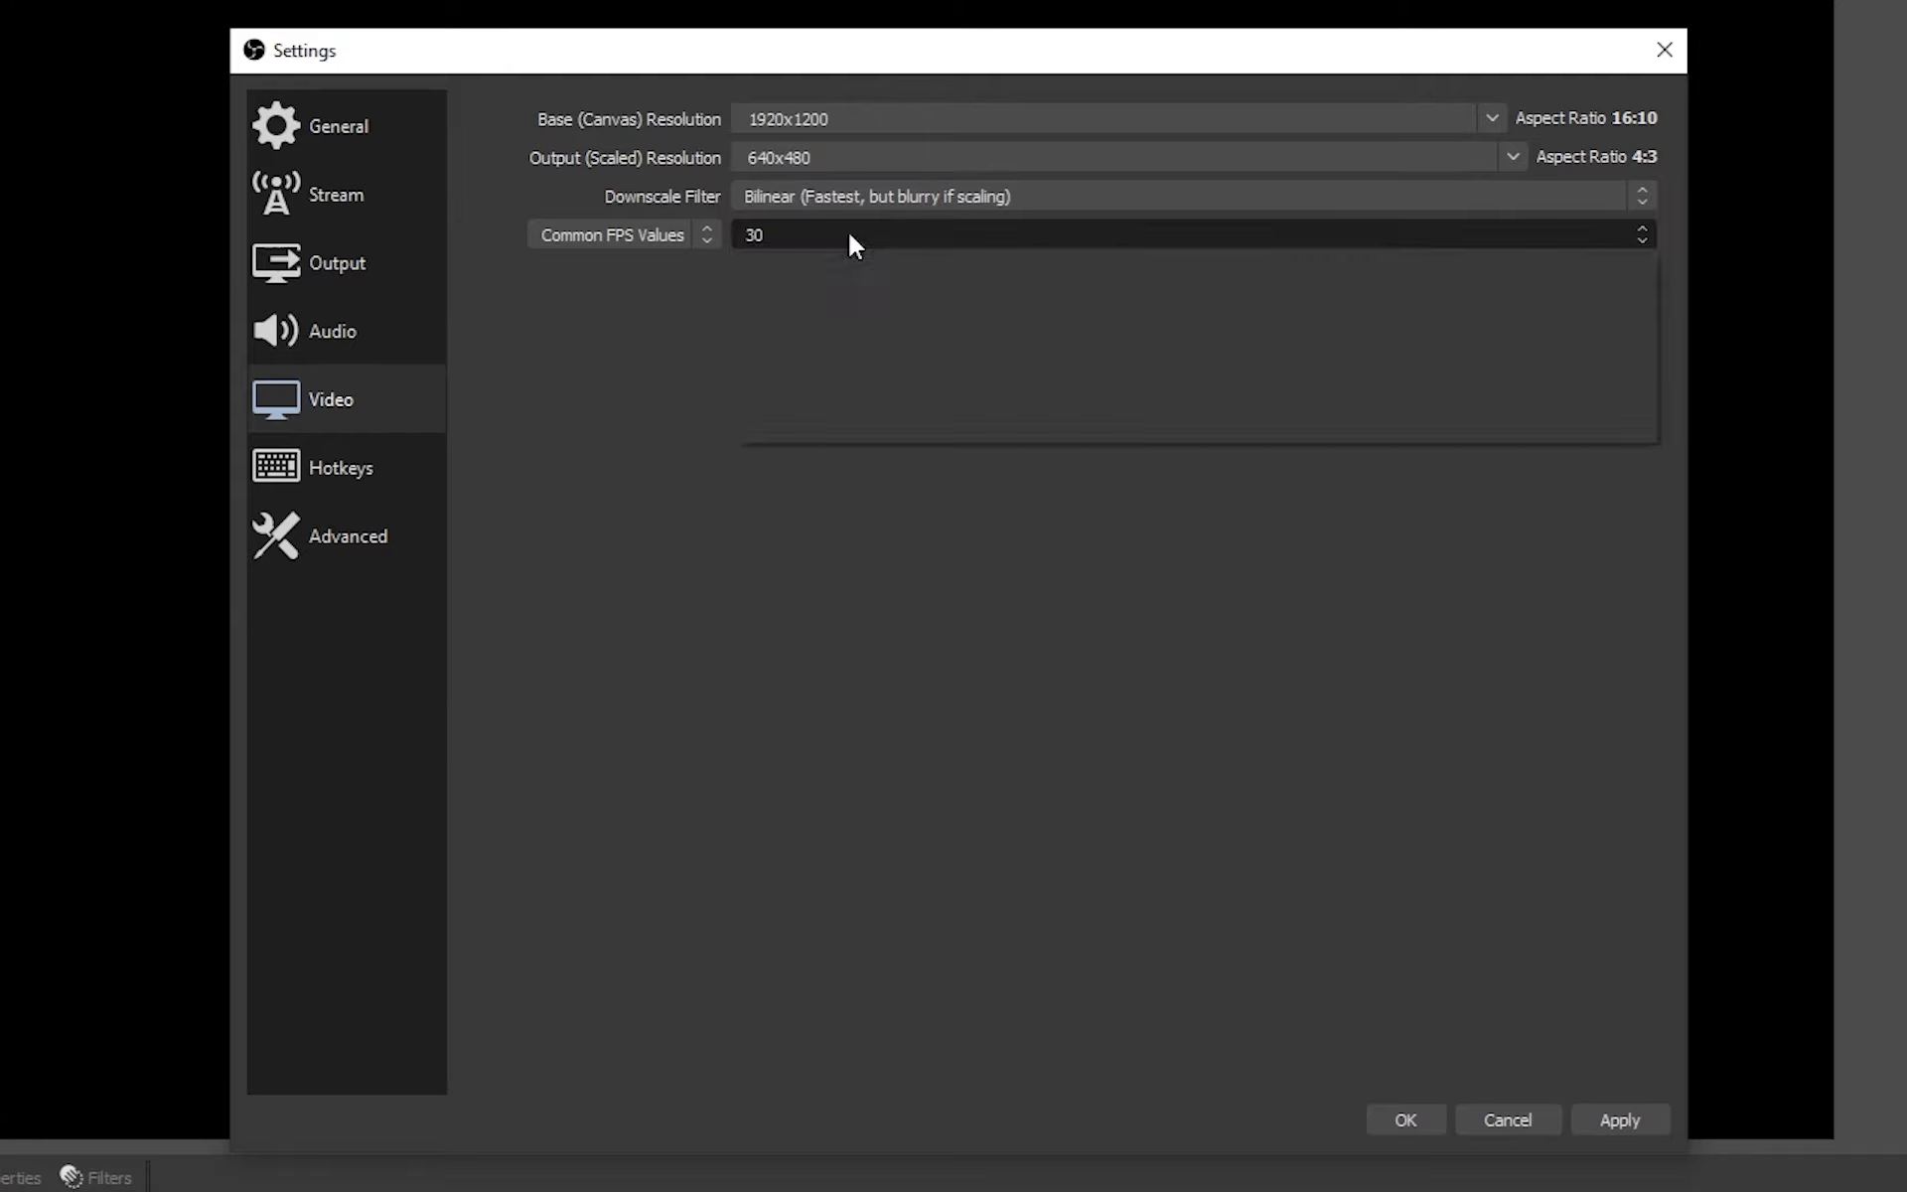
{"action": "left_click", "coordinate": [874, 429]}
{"action": "left_click_drag", "start_coordinate": [816, 157], "coordinate": [527, 162]}
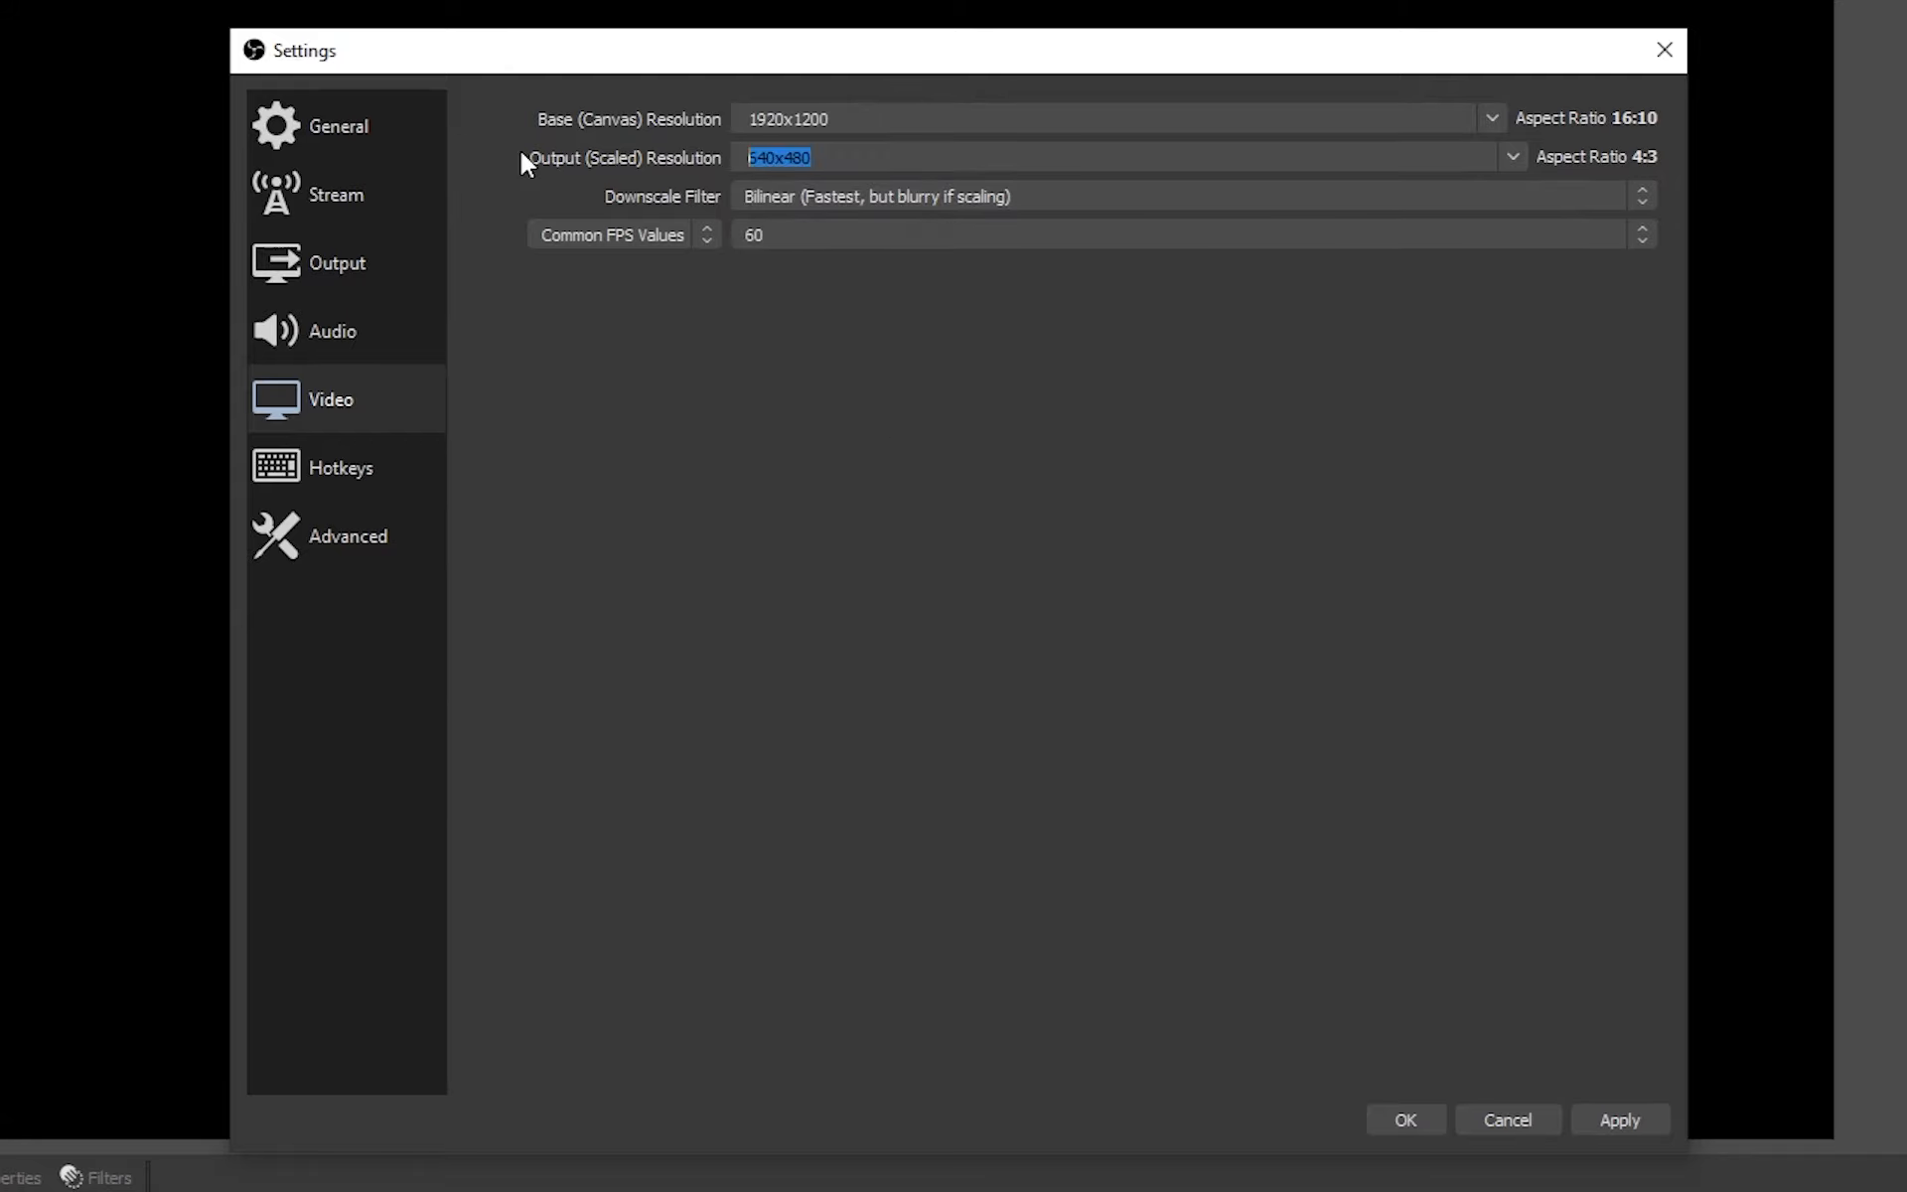
{"action": "type", "text": "12"}
{"action": "key", "text": "BackSpace"}
{"action": "key", "text": "BackSpace"}
{"action": "type", "text": "1920x10"}
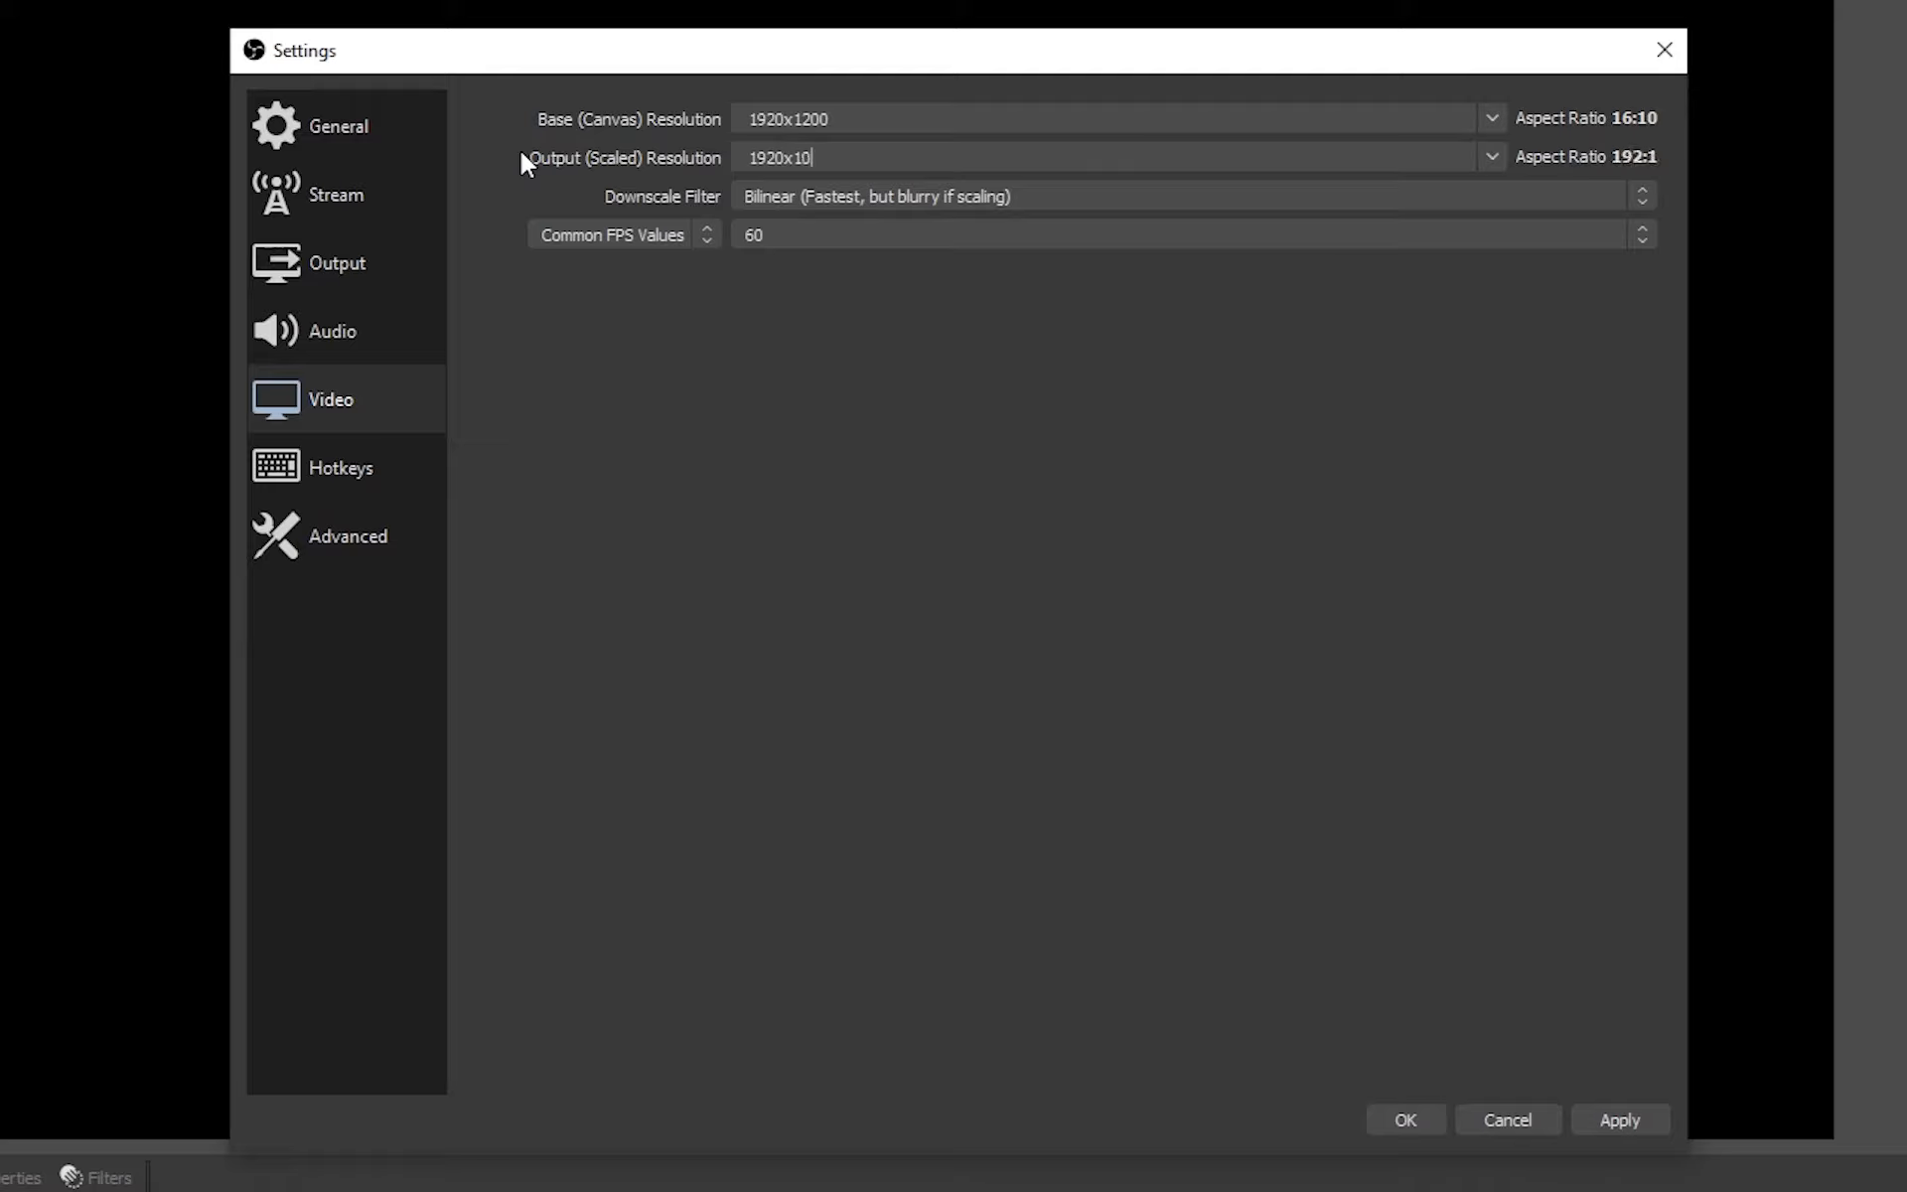
{"action": "type", "text": "80"}
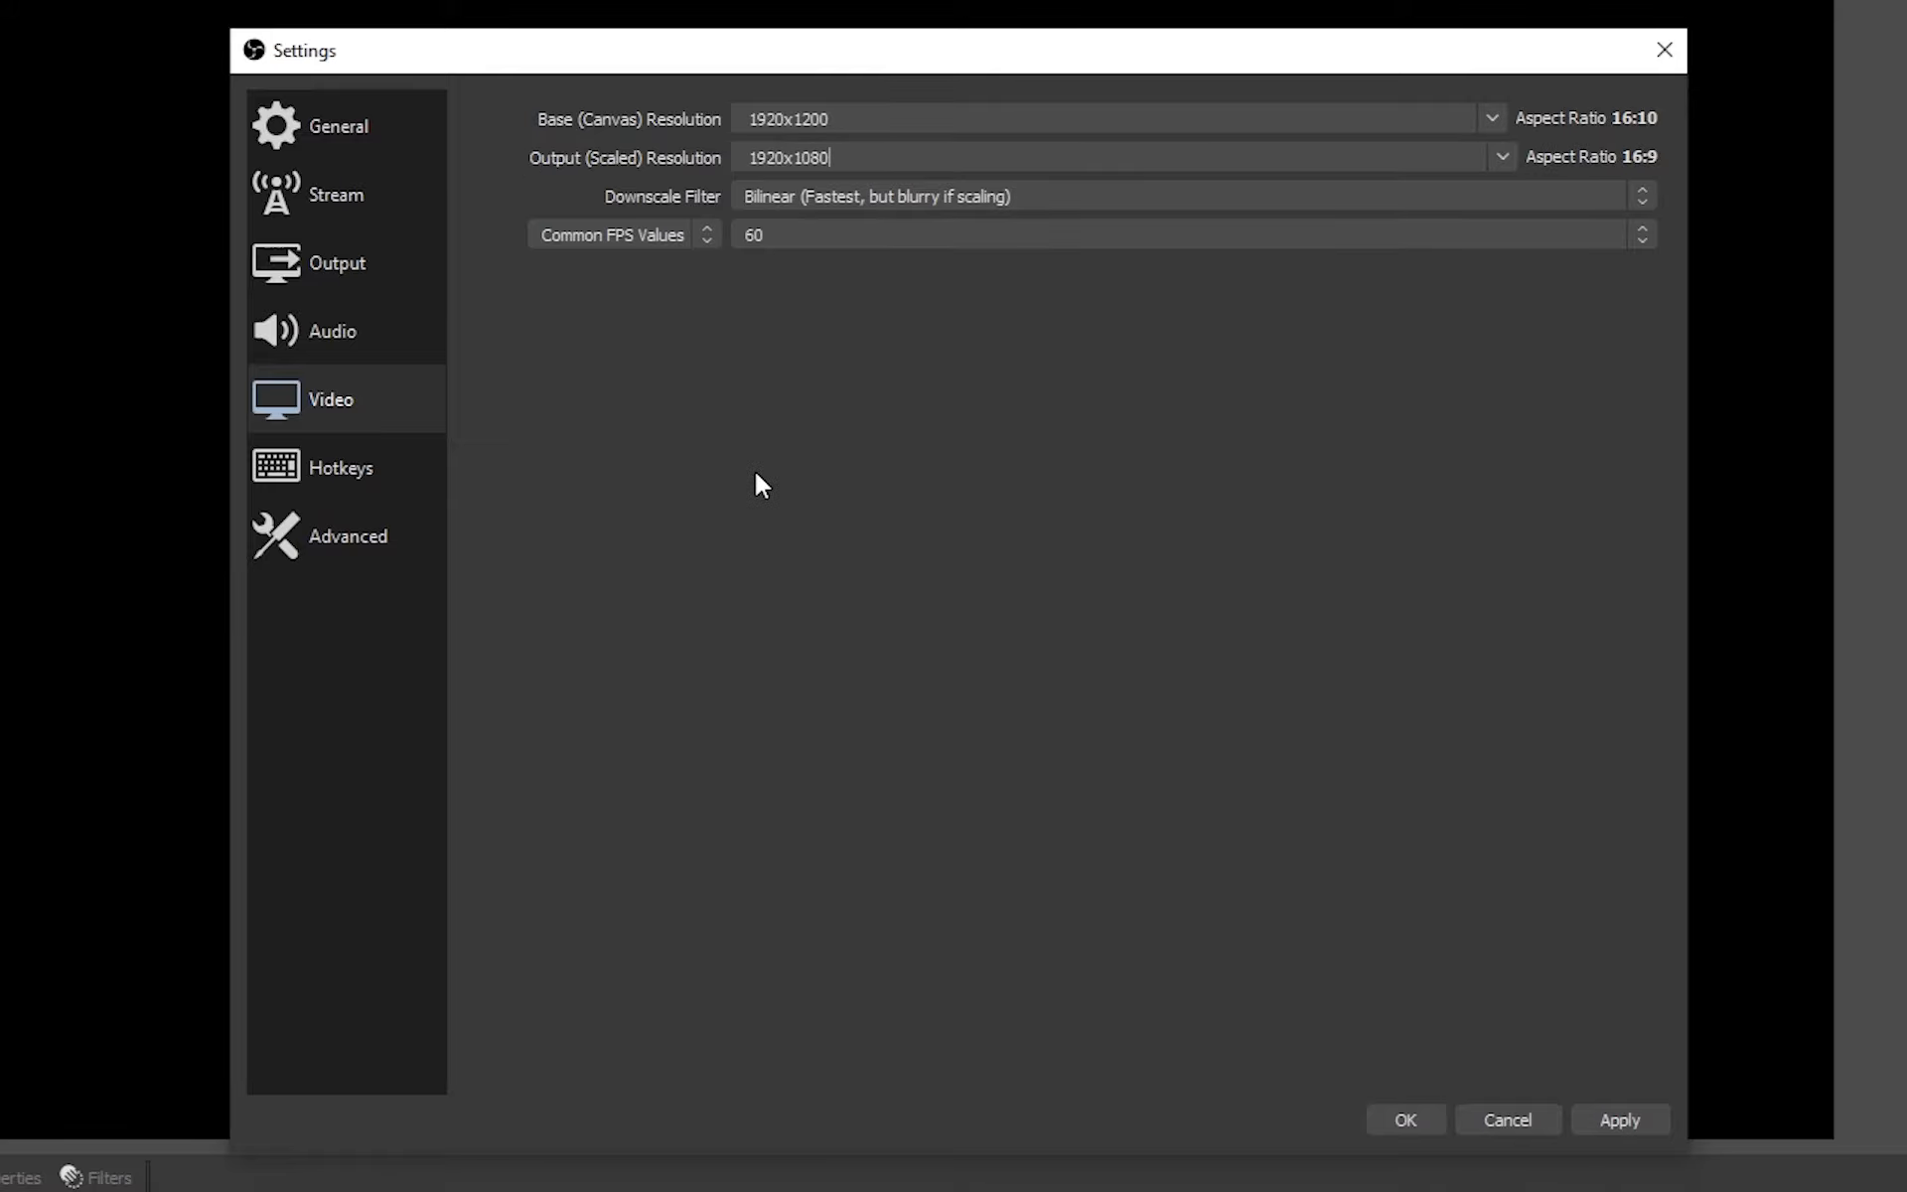
Step: Look through the advanced settings and the list of available hotkeys
{"action": "left_click", "coordinate": [391, 531]}
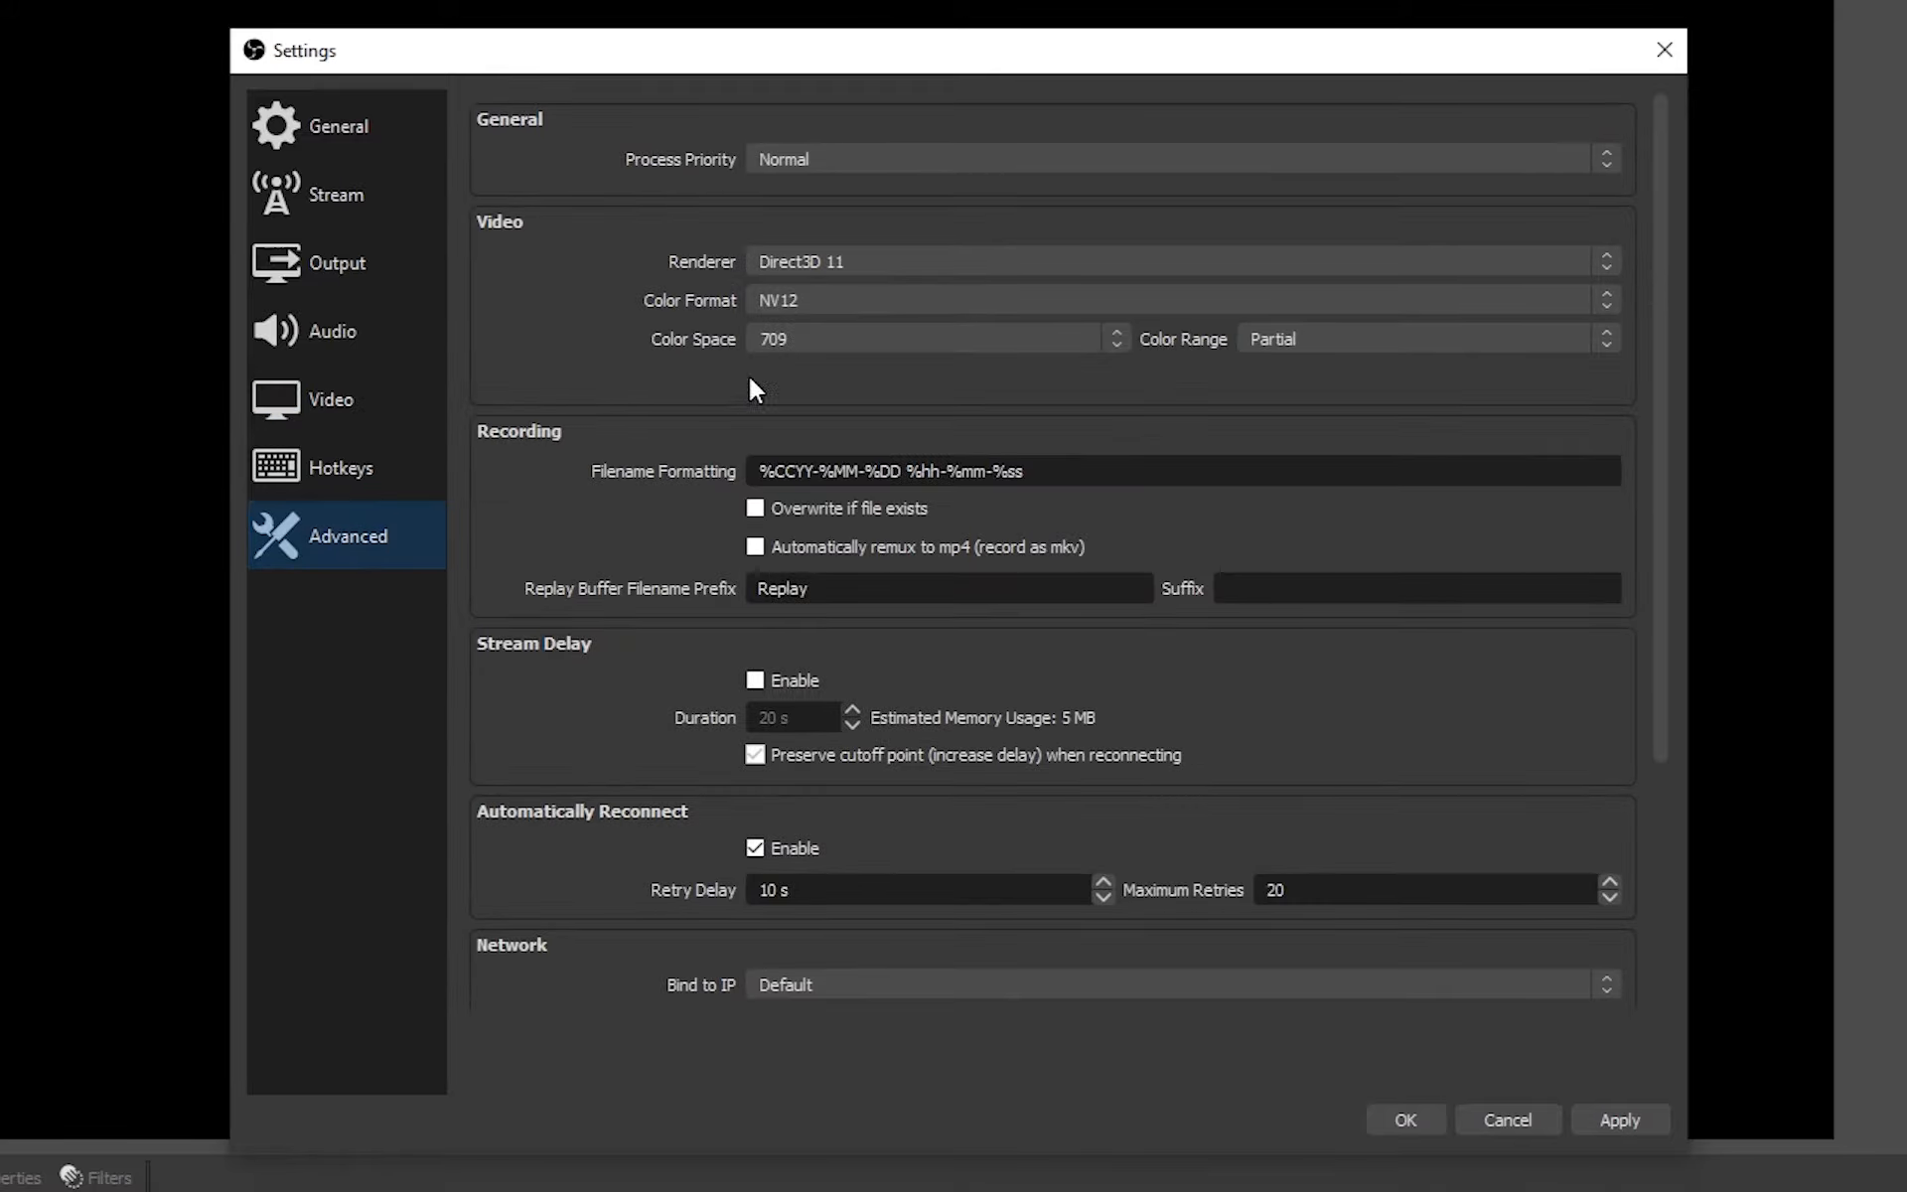
{"action": "scroll", "coordinate": [894, 298], "scroll_direction": "down", "scroll_amount": 3}
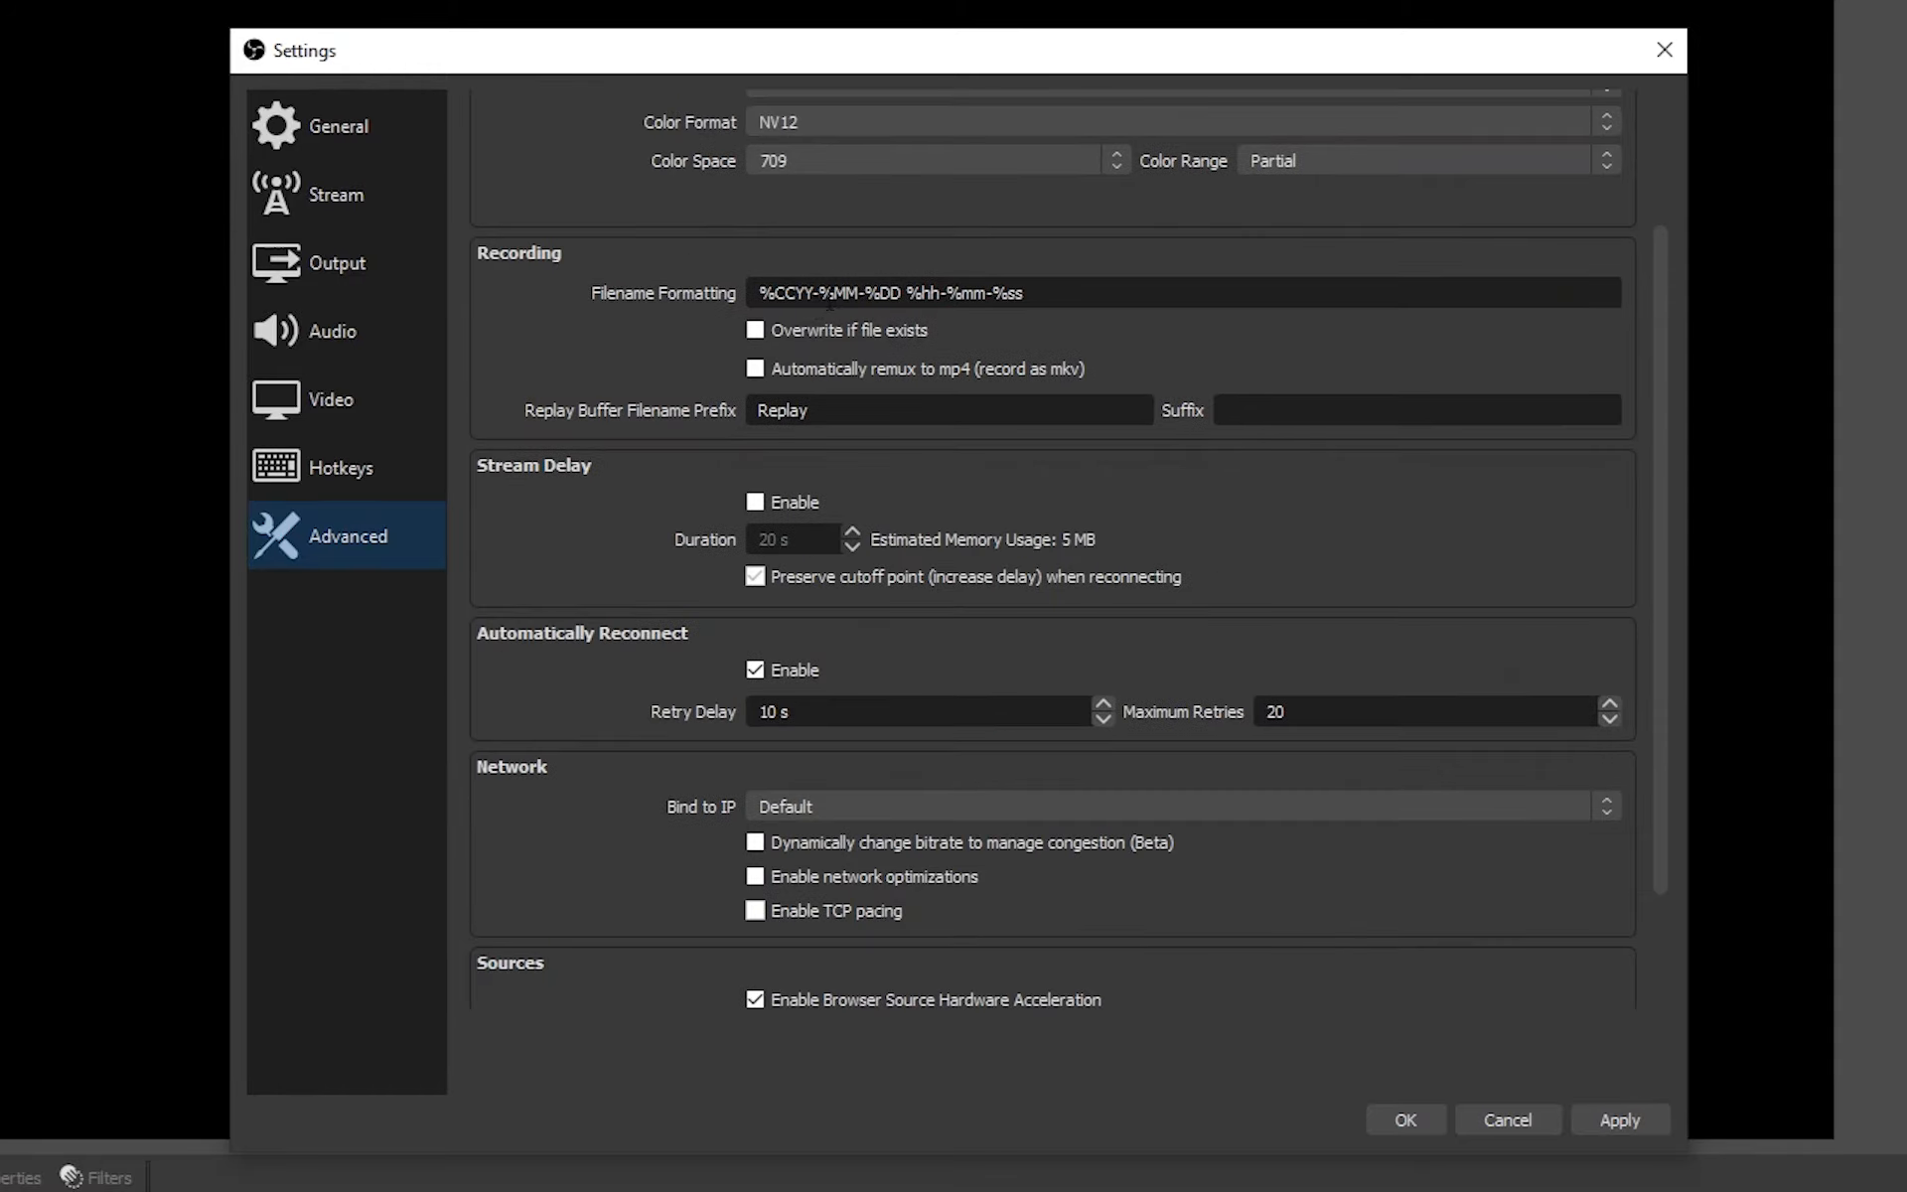
{"action": "scroll", "coordinate": [829, 303], "scroll_direction": "down", "scroll_amount": 2}
{"action": "scroll", "coordinate": [551, 615], "scroll_direction": "up", "scroll_amount": 5}
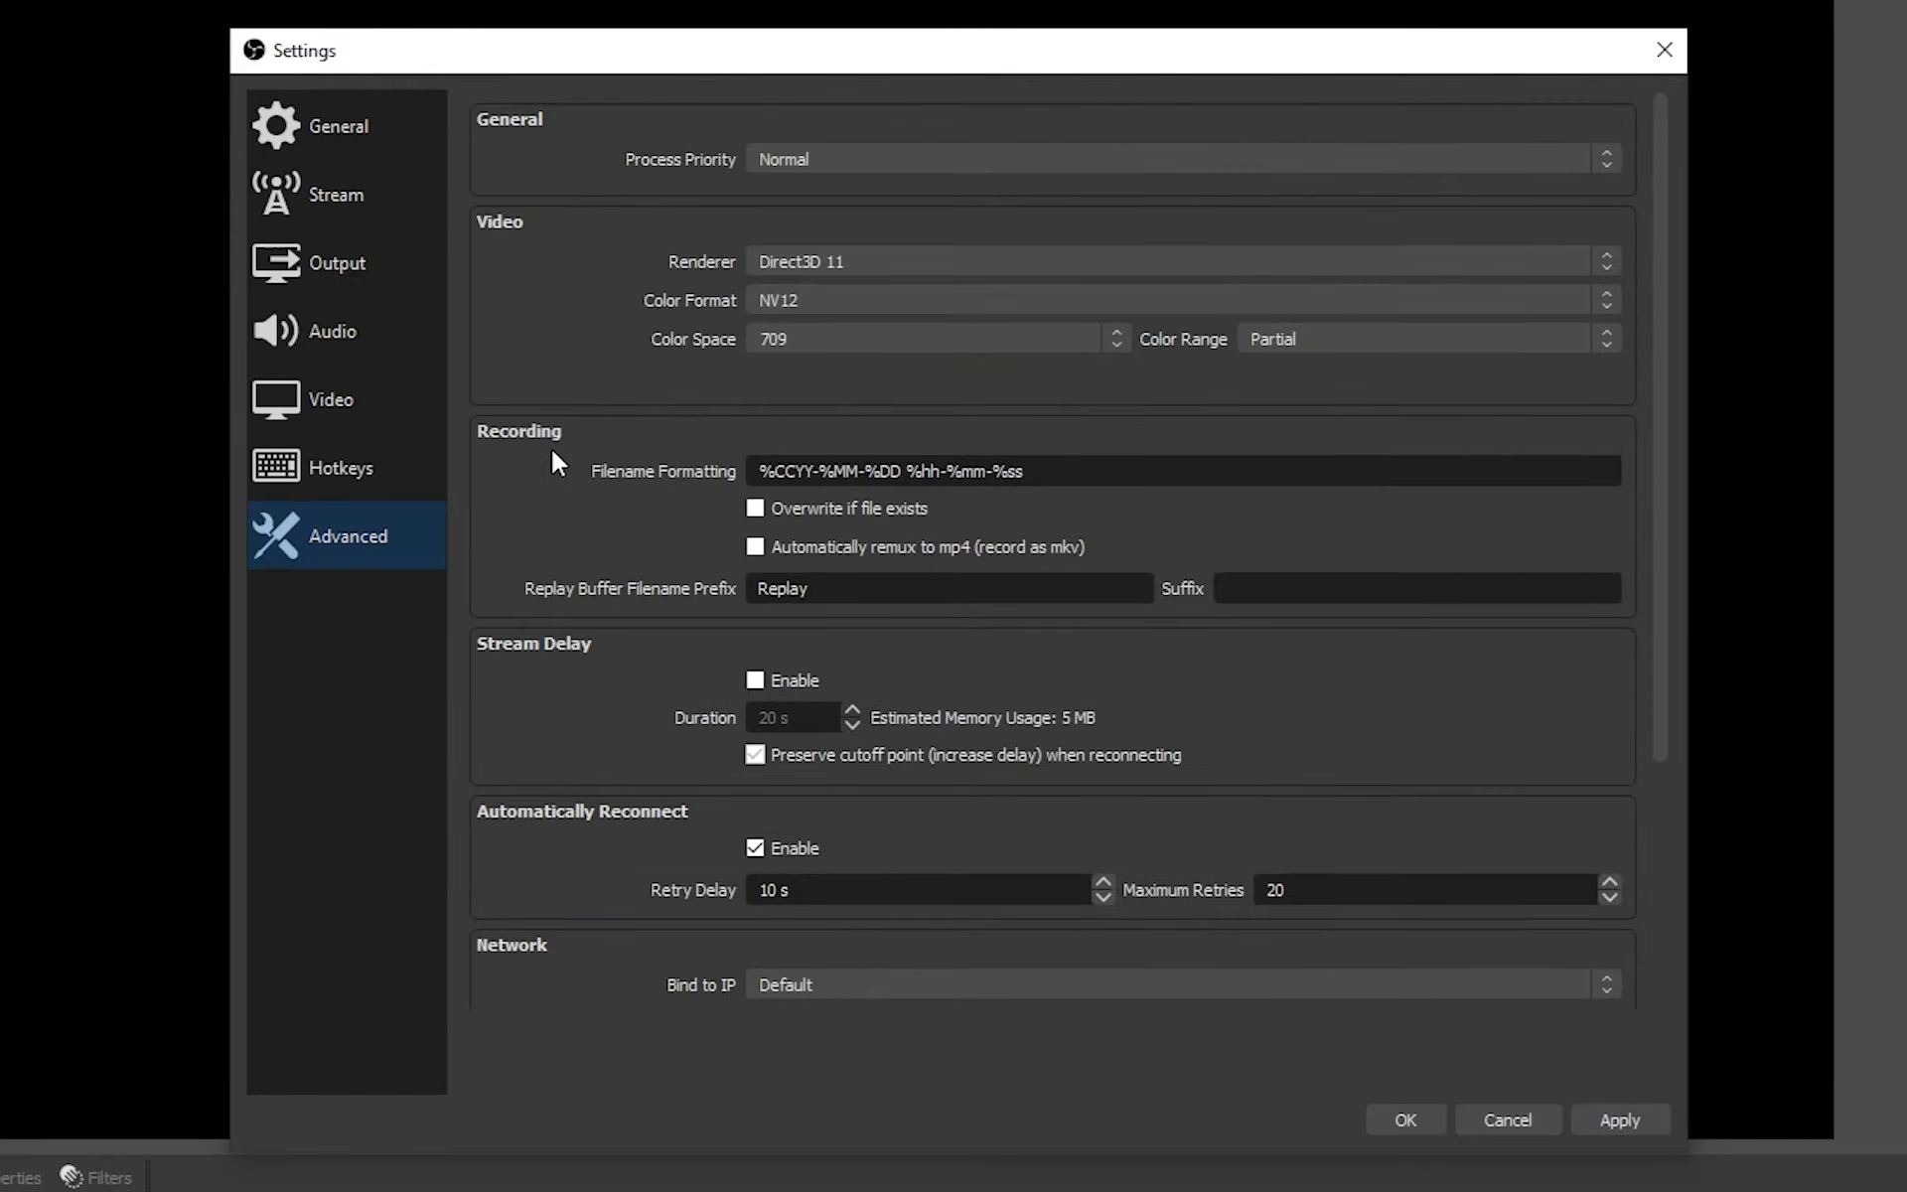
{"action": "left_click", "coordinate": [384, 475]}
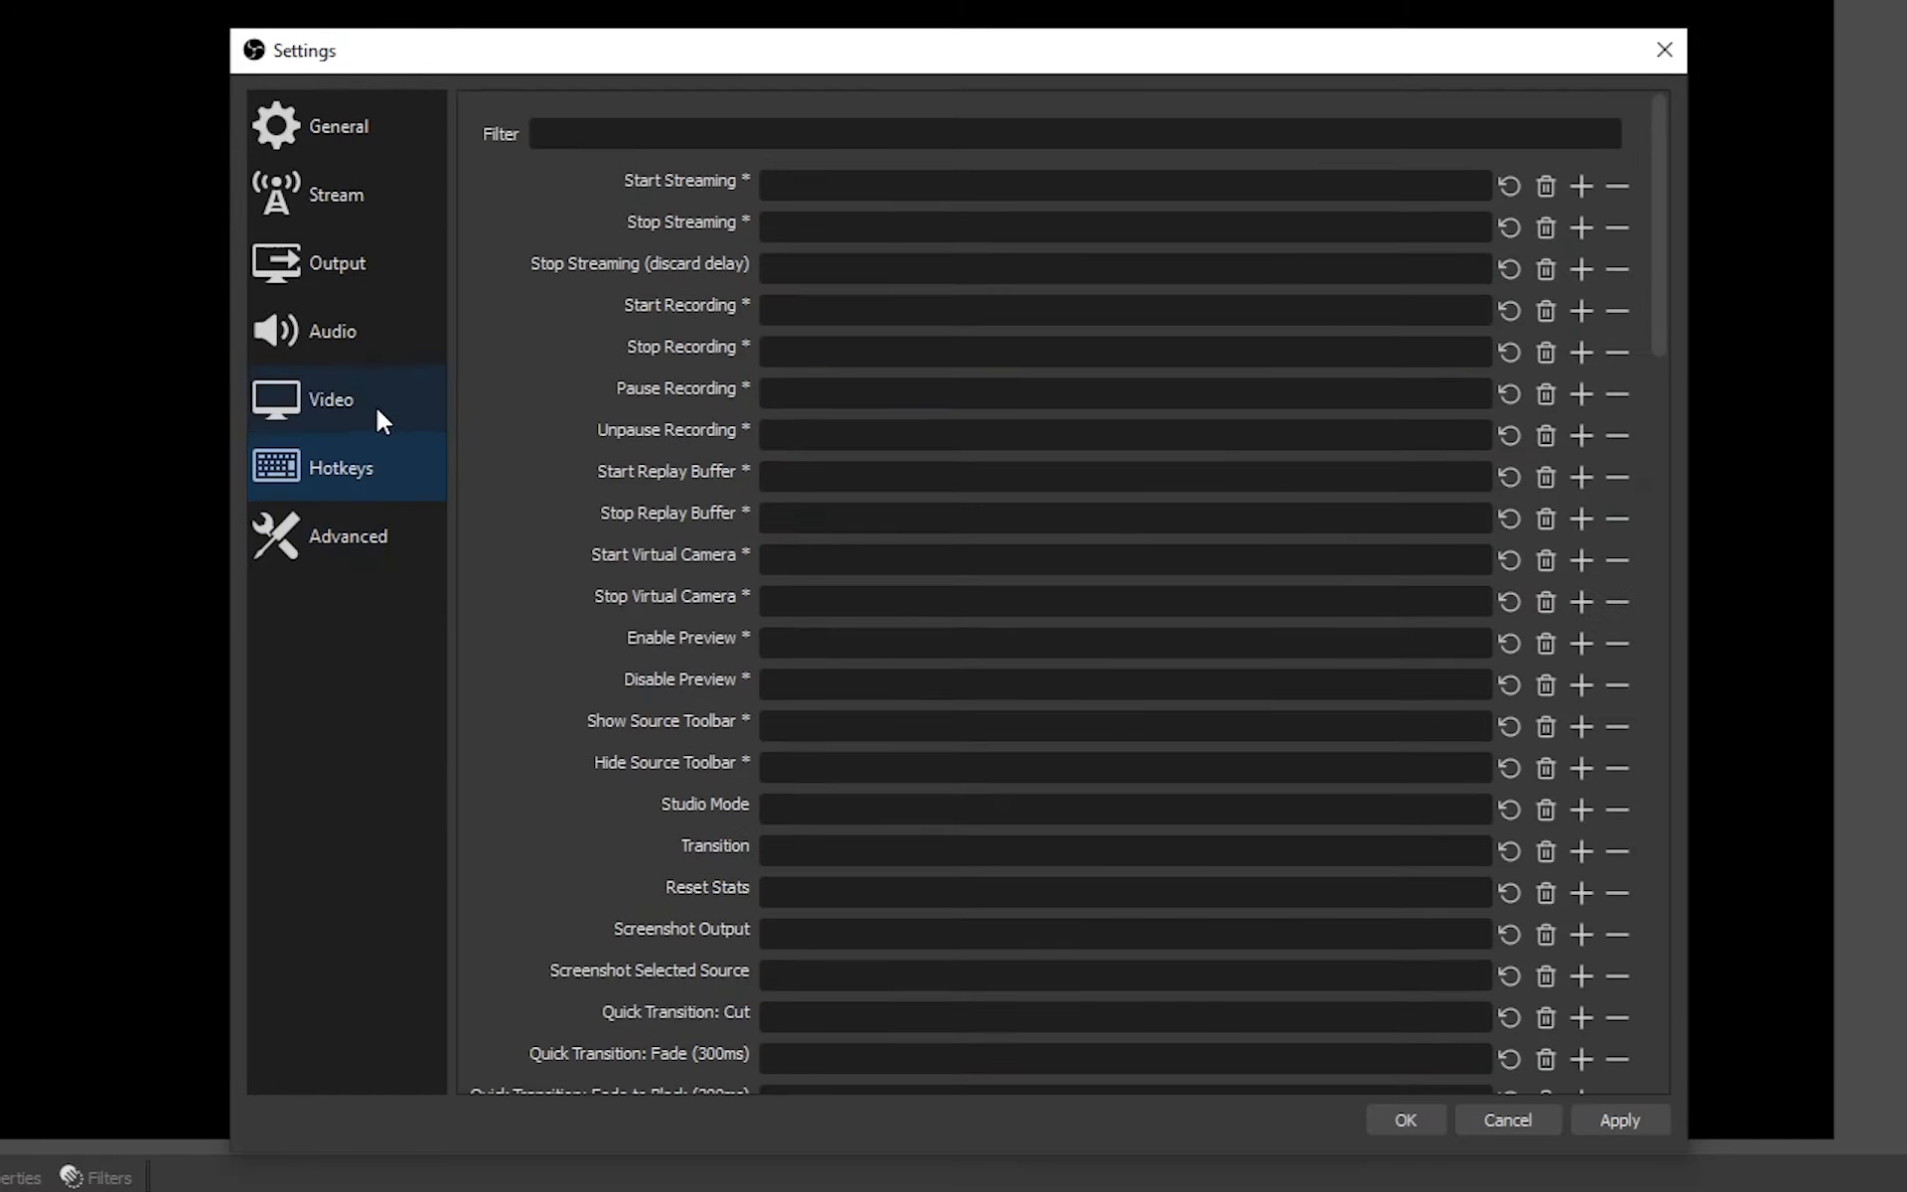
{"action": "scroll", "coordinate": [689, 408], "scroll_direction": "down", "scroll_amount": 3}
{"action": "scroll", "coordinate": [690, 417], "scroll_direction": "down", "scroll_amount": 15}
{"action": "scroll", "coordinate": [556, 477], "scroll_direction": "up", "scroll_amount": 10}
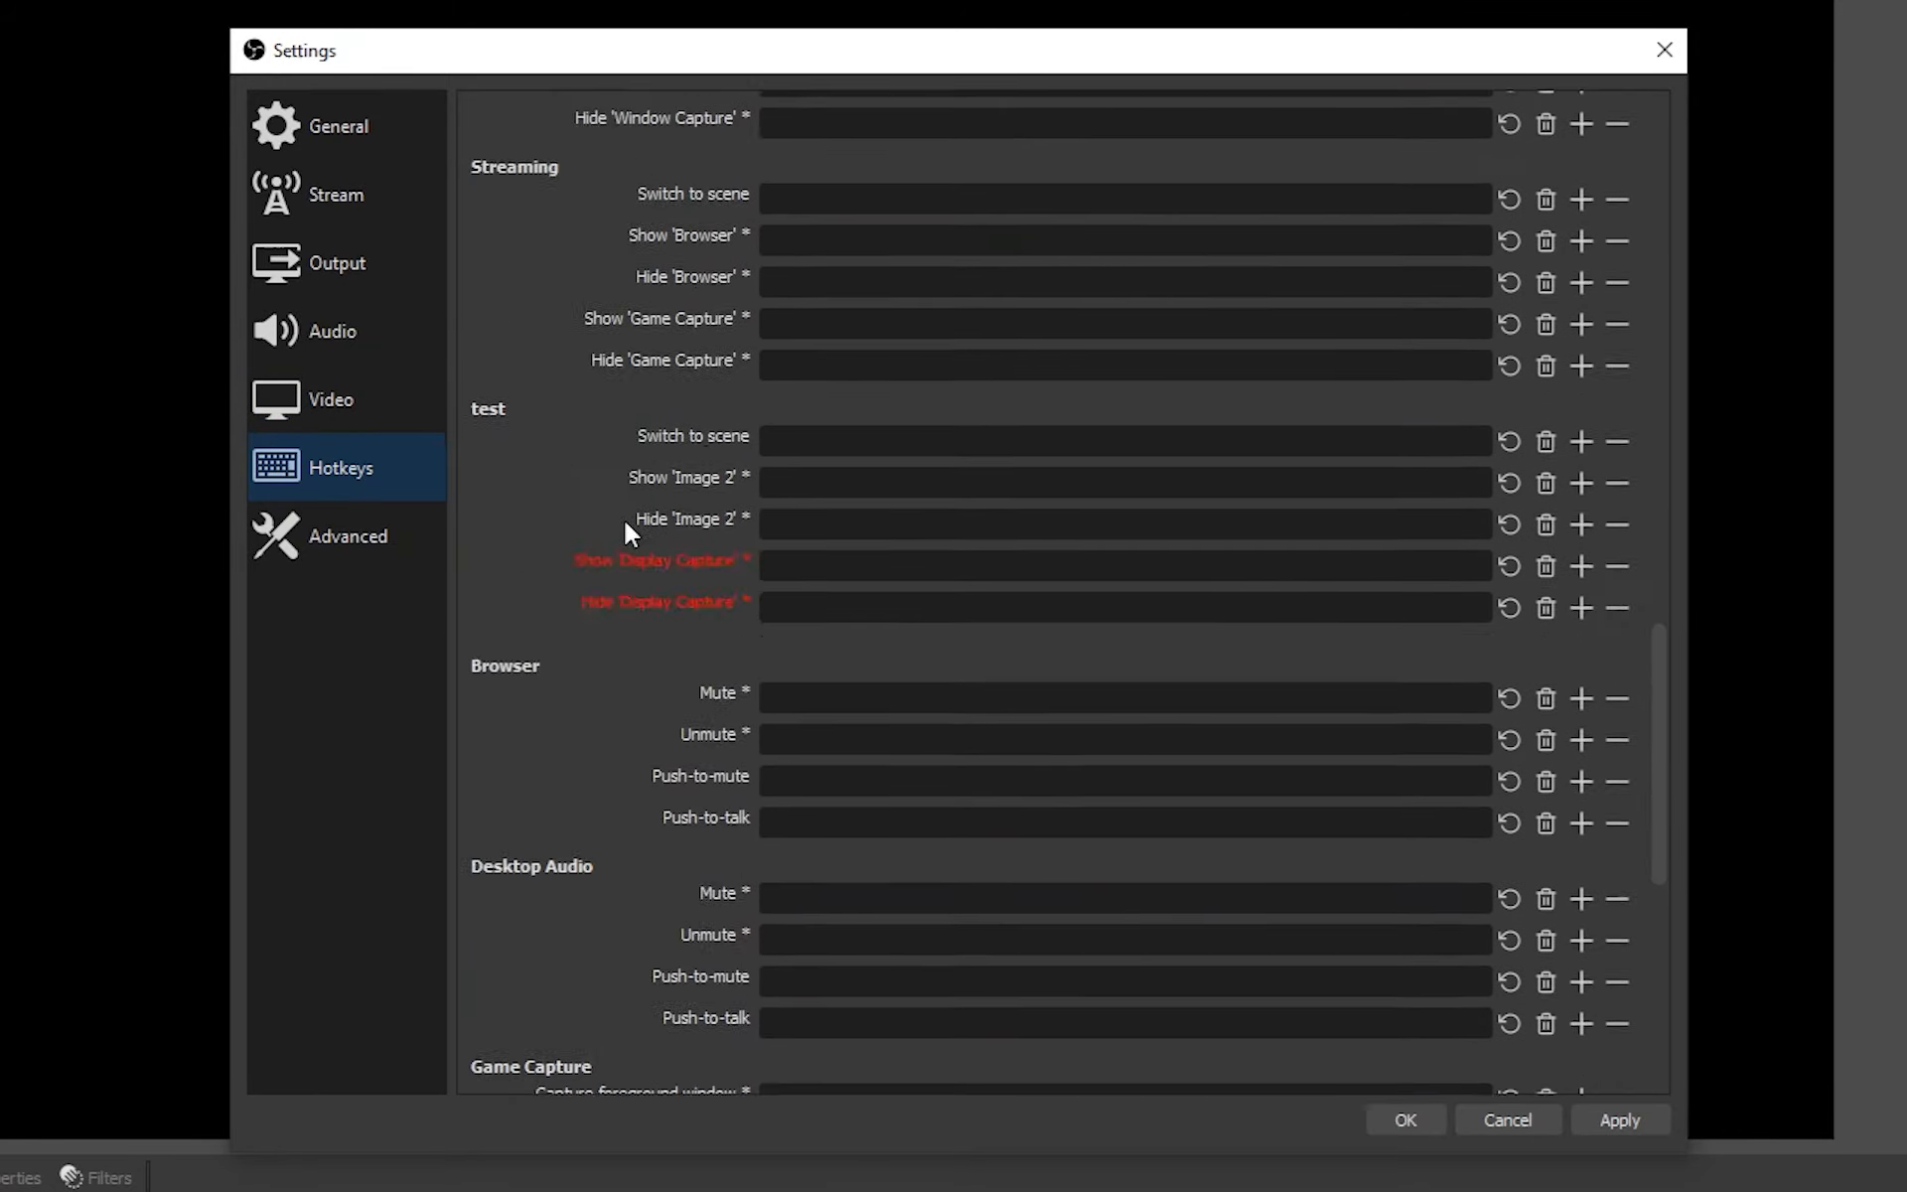
{"action": "scroll", "coordinate": [535, 447], "scroll_direction": "up", "scroll_amount": 10}
Step: Return to the general settings, then accept all settings and close the dialog
{"action": "left_click", "coordinate": [419, 149]}
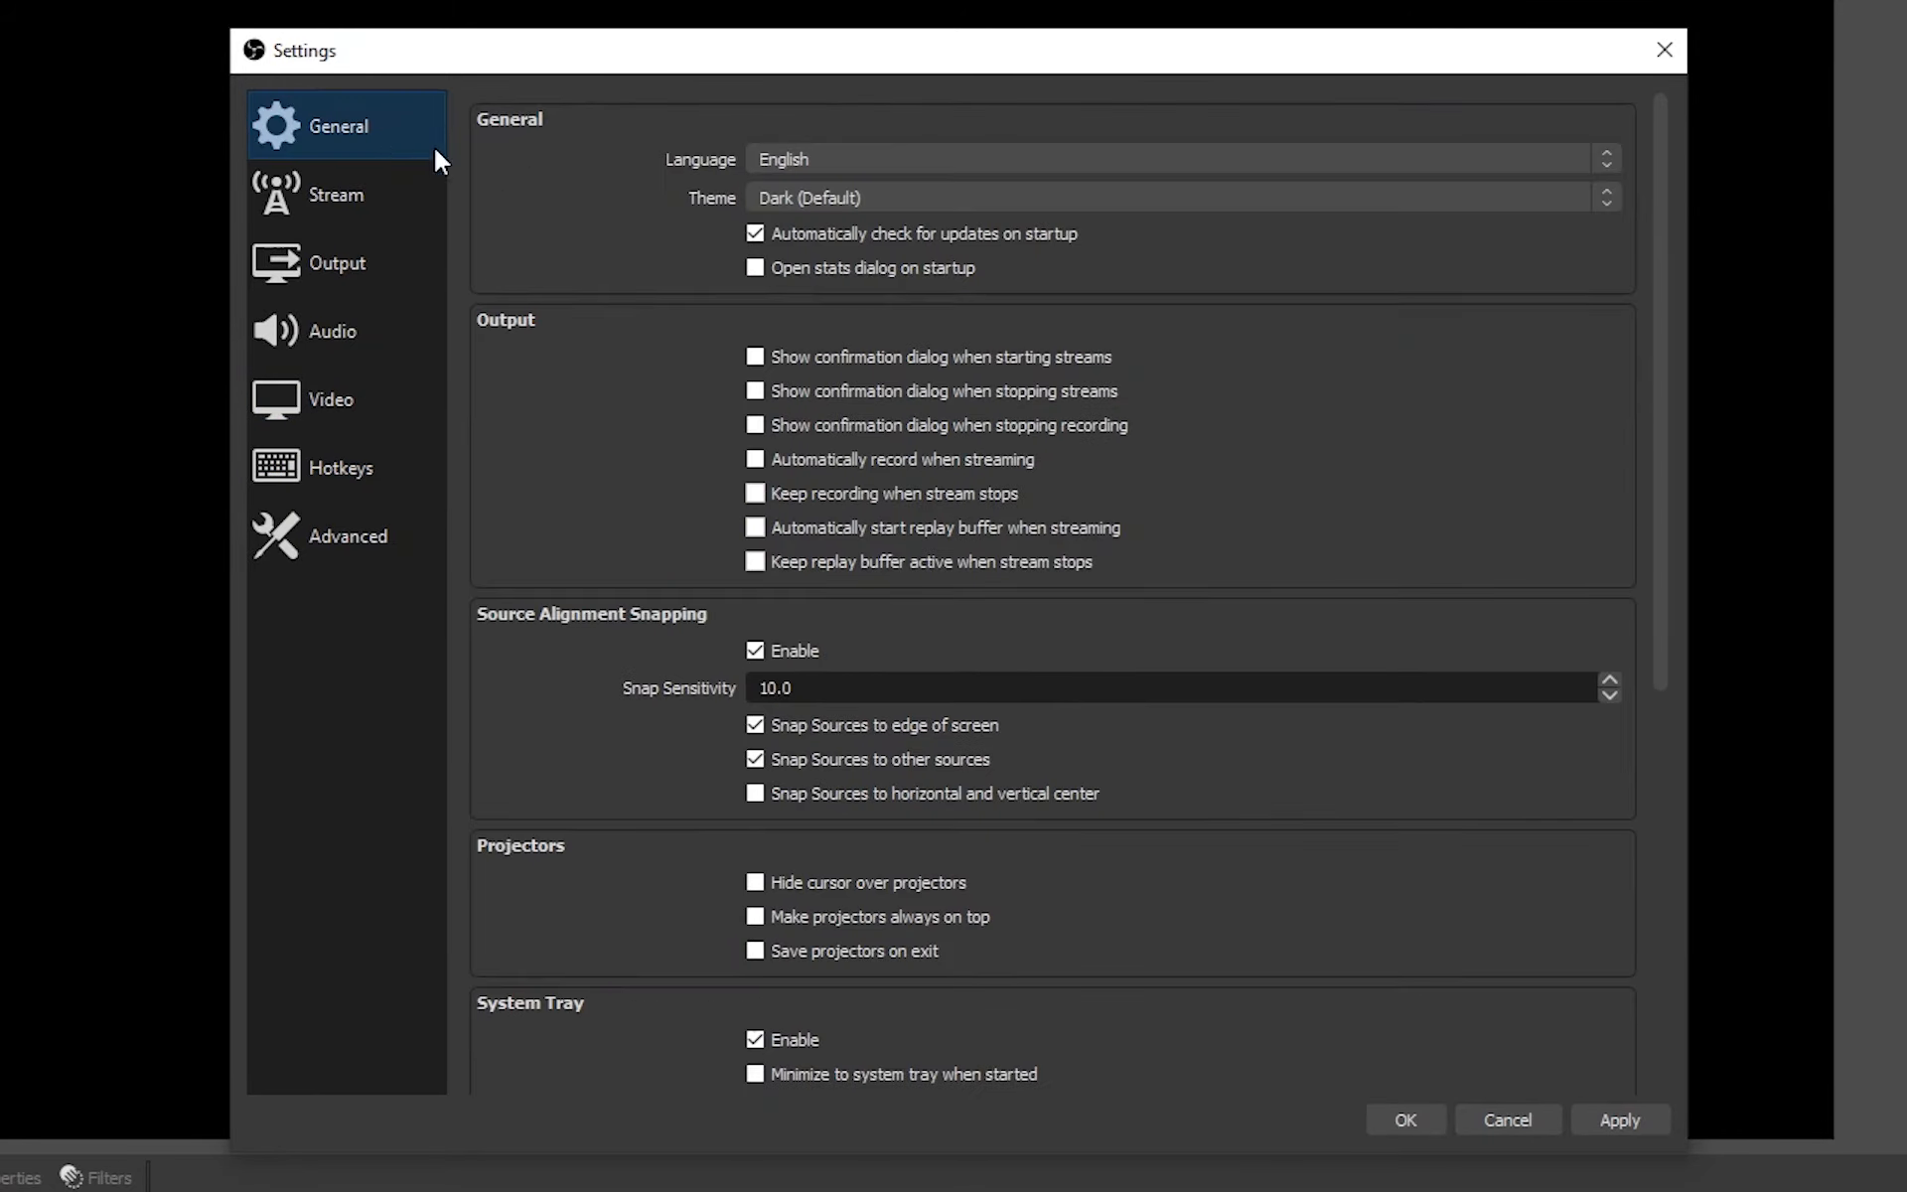
{"action": "left_click", "coordinate": [1422, 1122]}
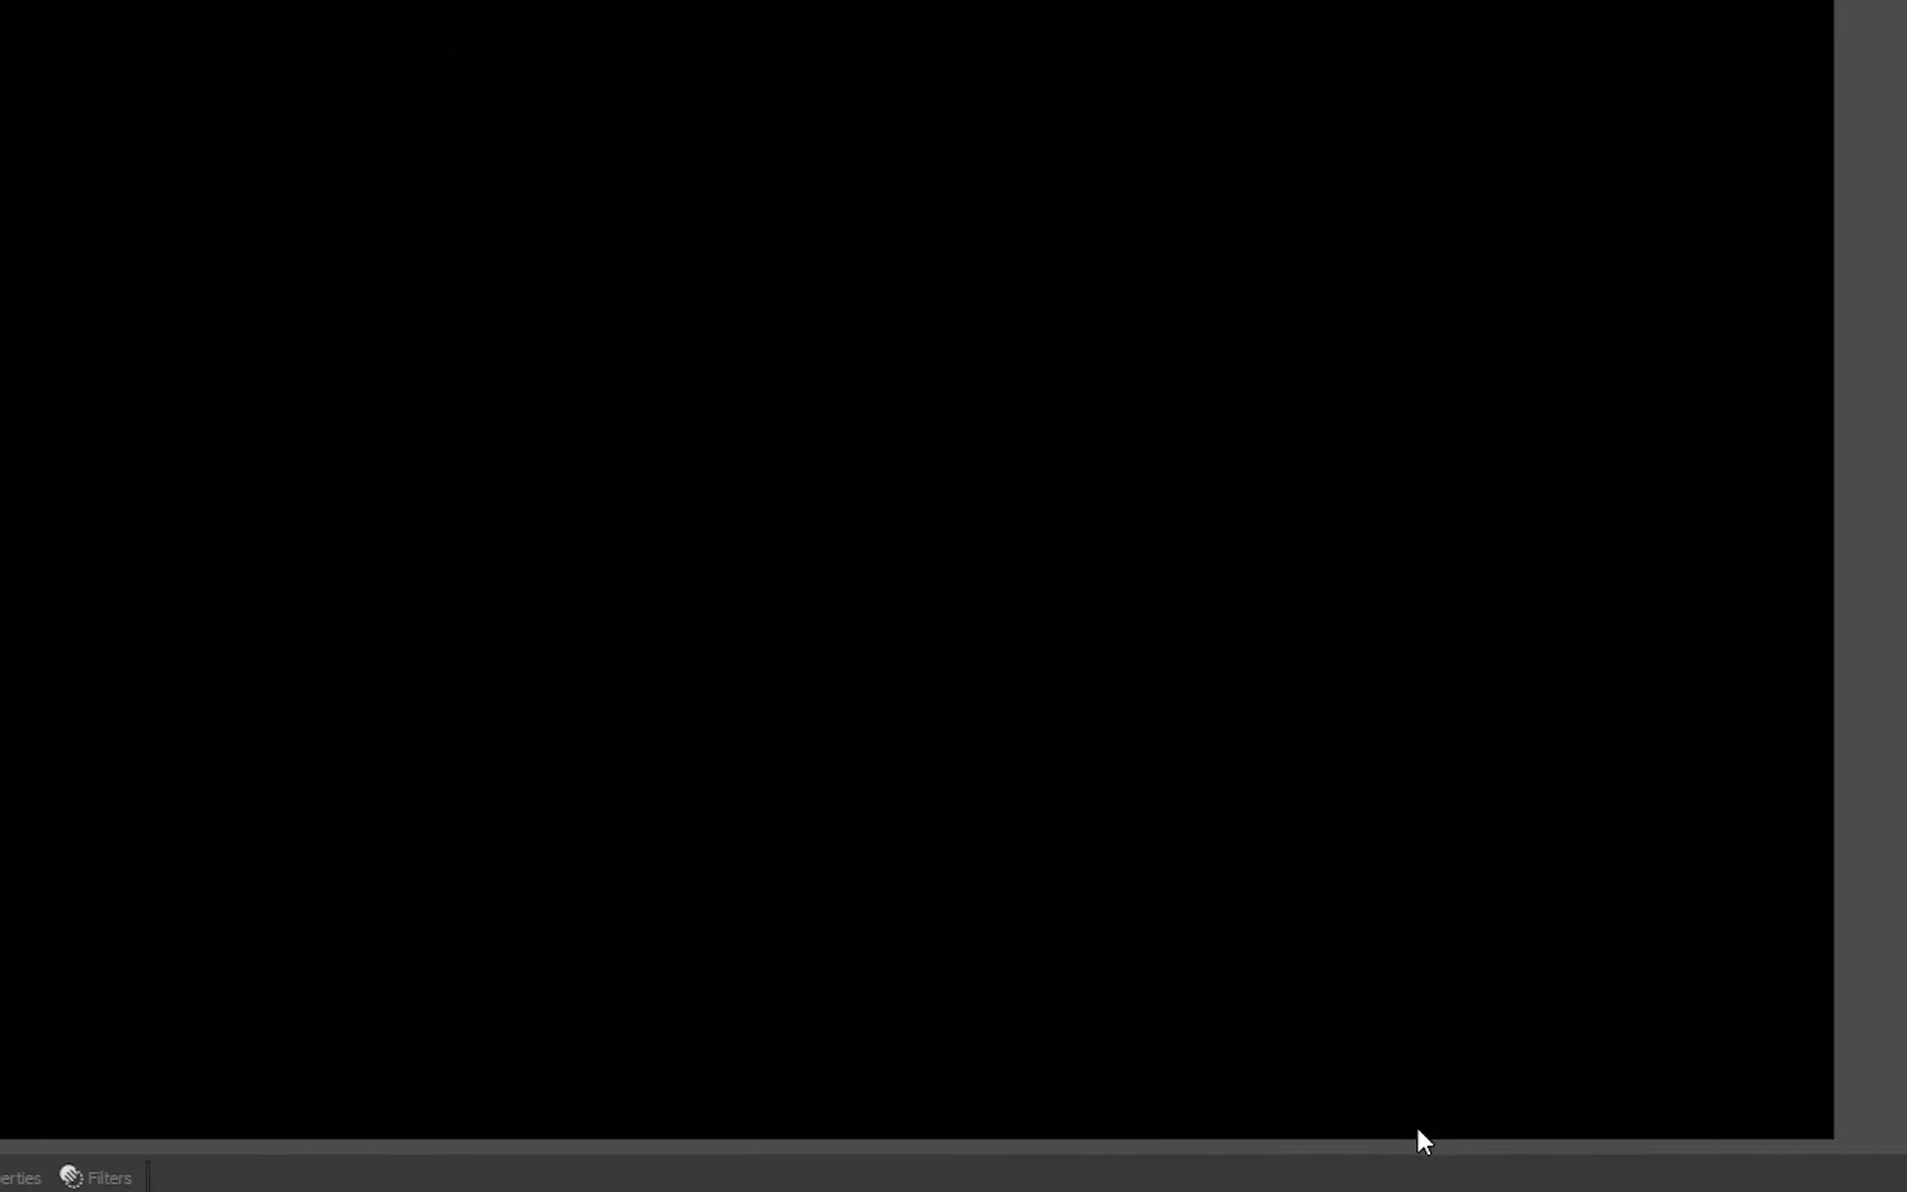
{"action": "left_click", "coordinate": [508, 516]}
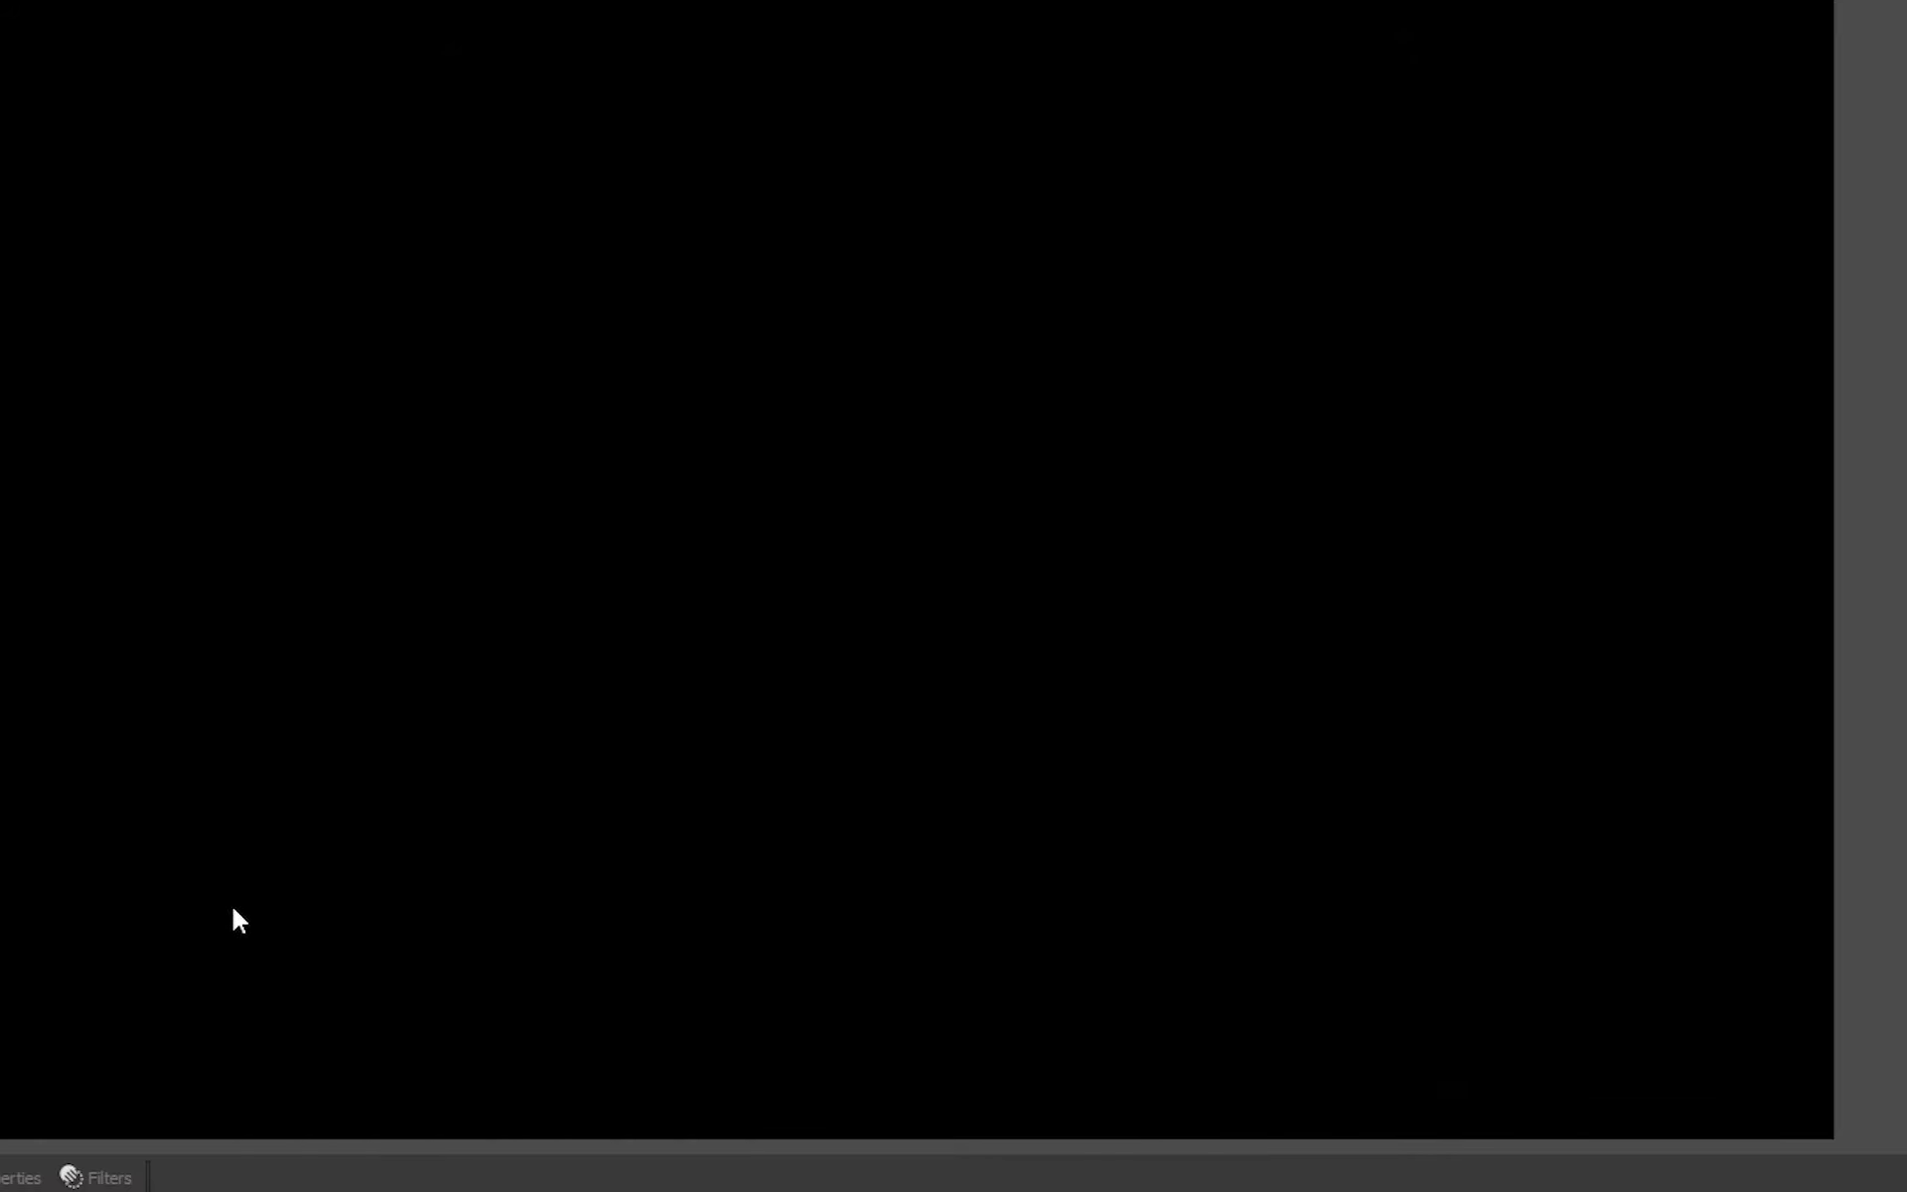